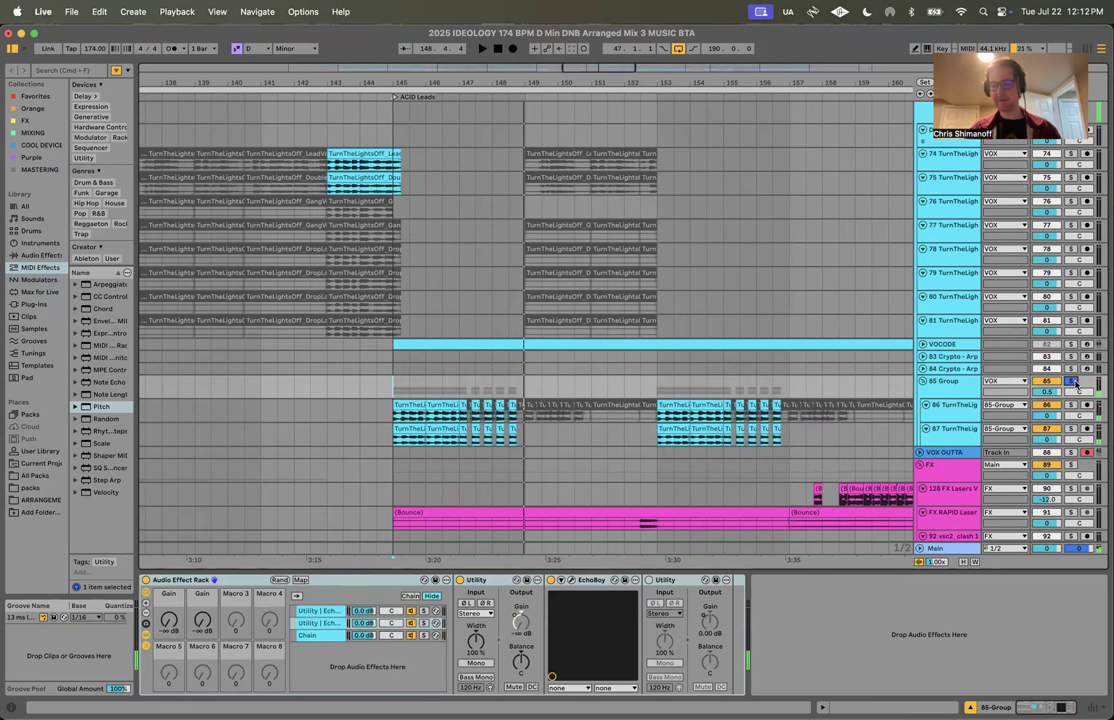
Step: Play back the vocals of the soloed 85 Group from bar 145
left_click(146, 582)
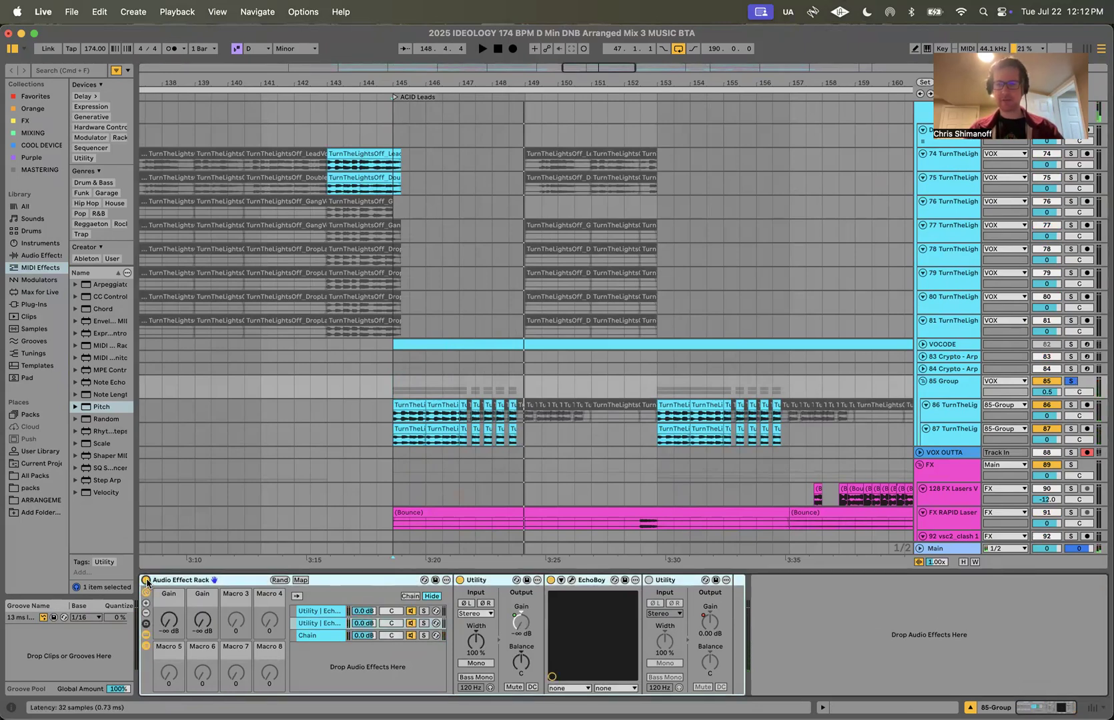
left_click(393, 391)
key("space")
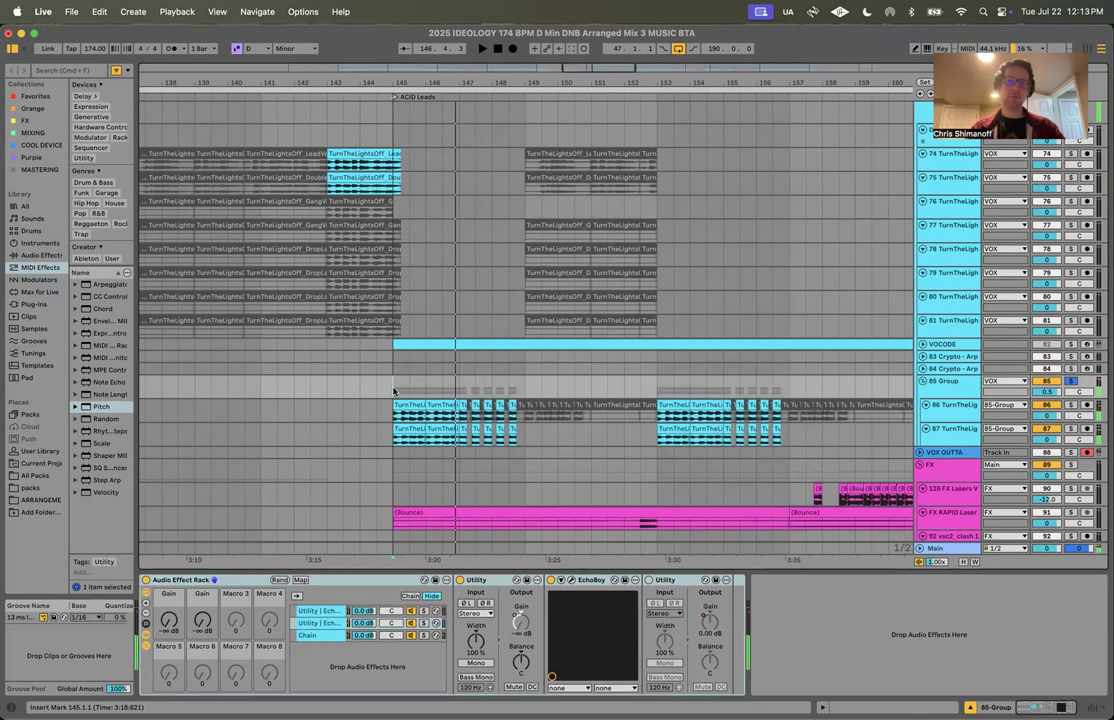
key("space")
key("space")
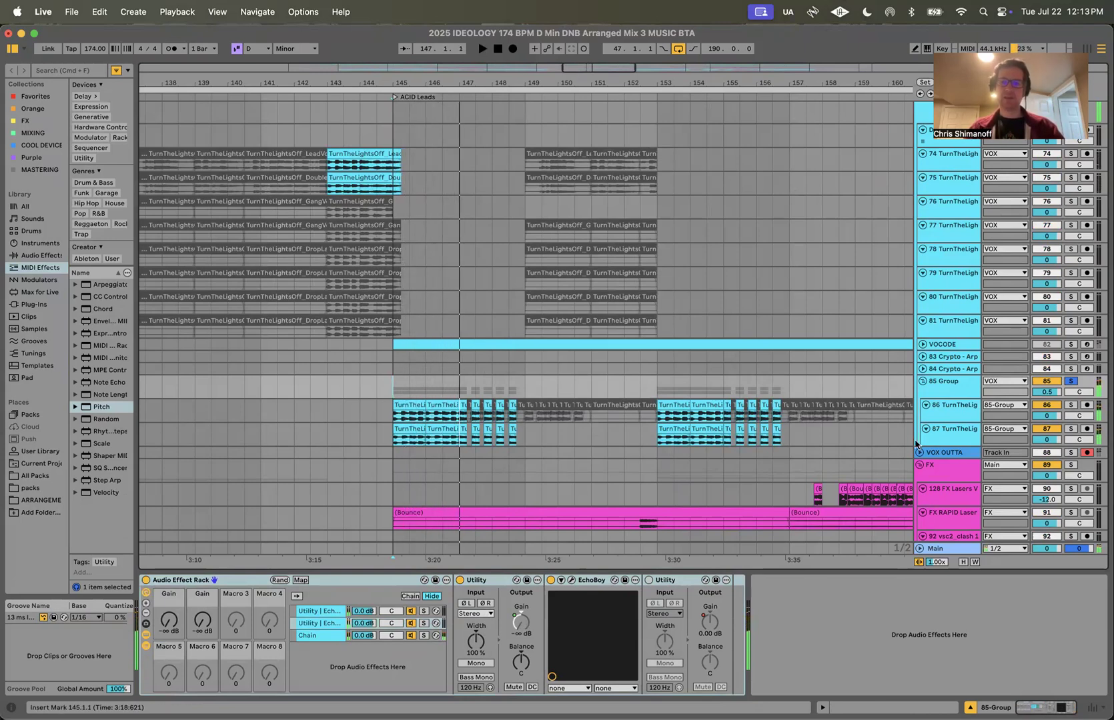
Step: Solo the 86 lead vocal track, set its Vocoder Dry/Wet to 100 %, and play it from bar 145
left_click(953, 411)
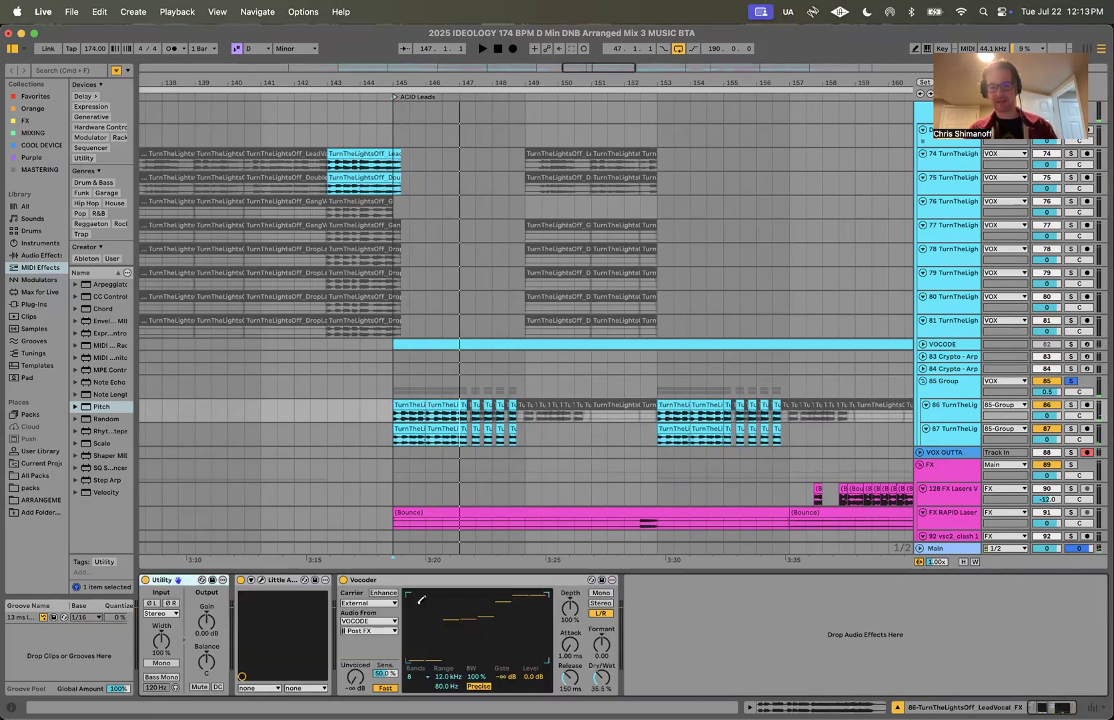
left_click(1070, 405)
left_click_drag(603, 678, 603, 620)
left_click_drag(394, 418, 475, 417)
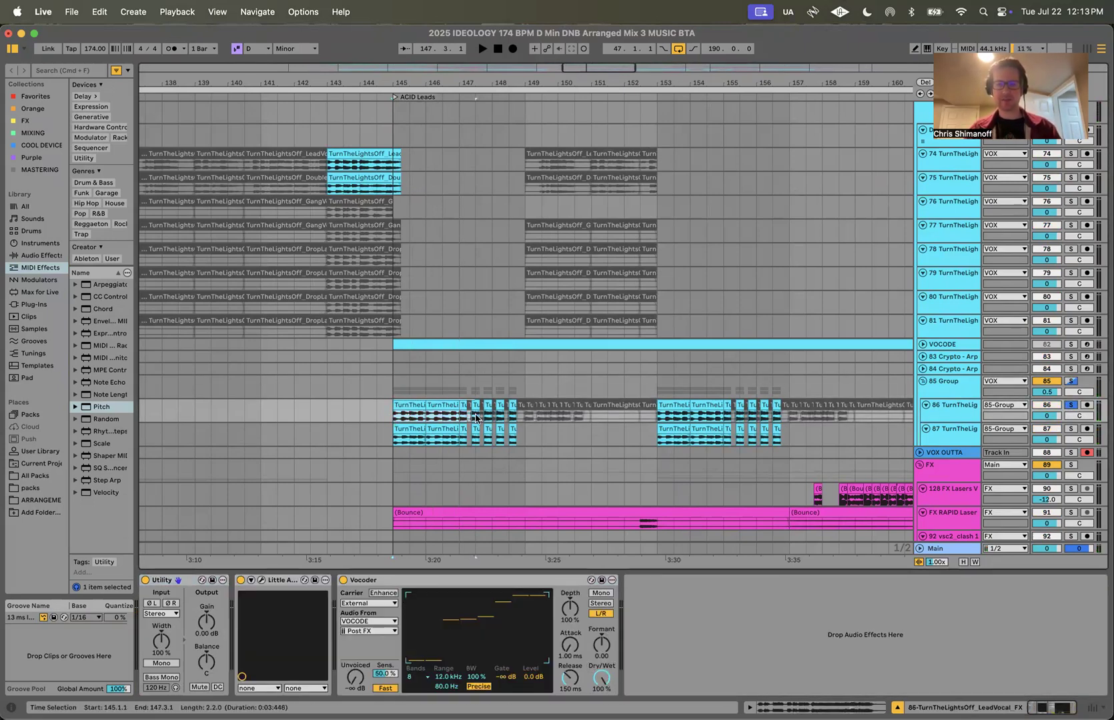
key("space")
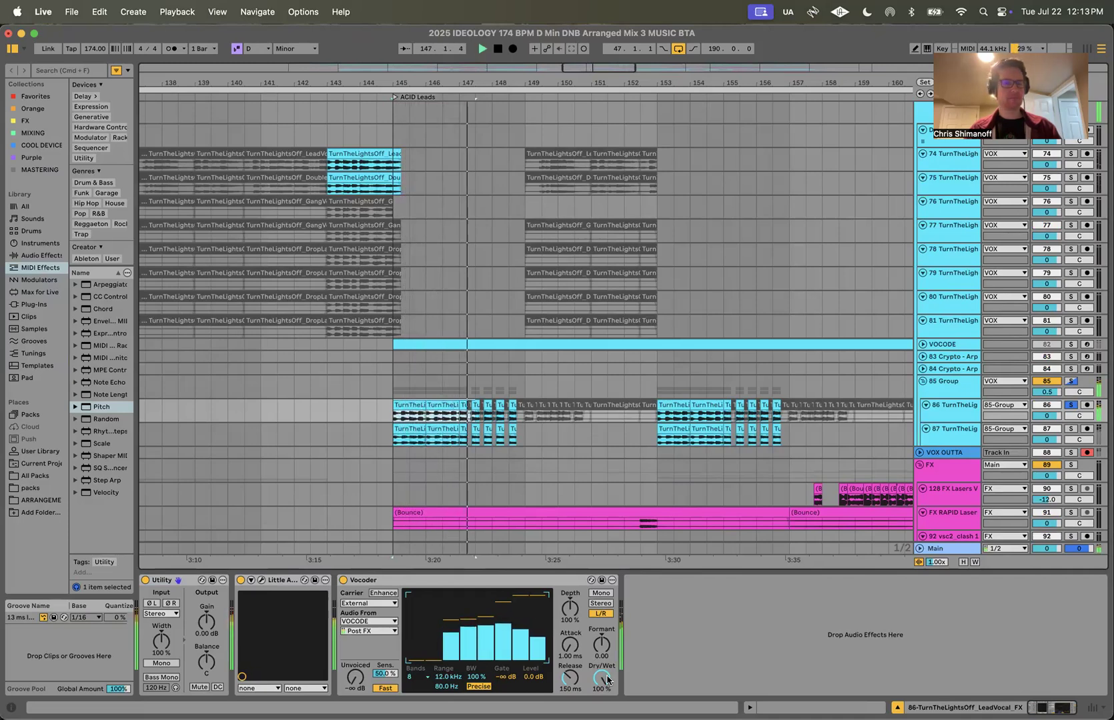
key("space")
Step: Set the lead vocal's Vocoder Dry/Wet to 35 % and play the vocal again
left_click_drag(607, 690, 607, 700)
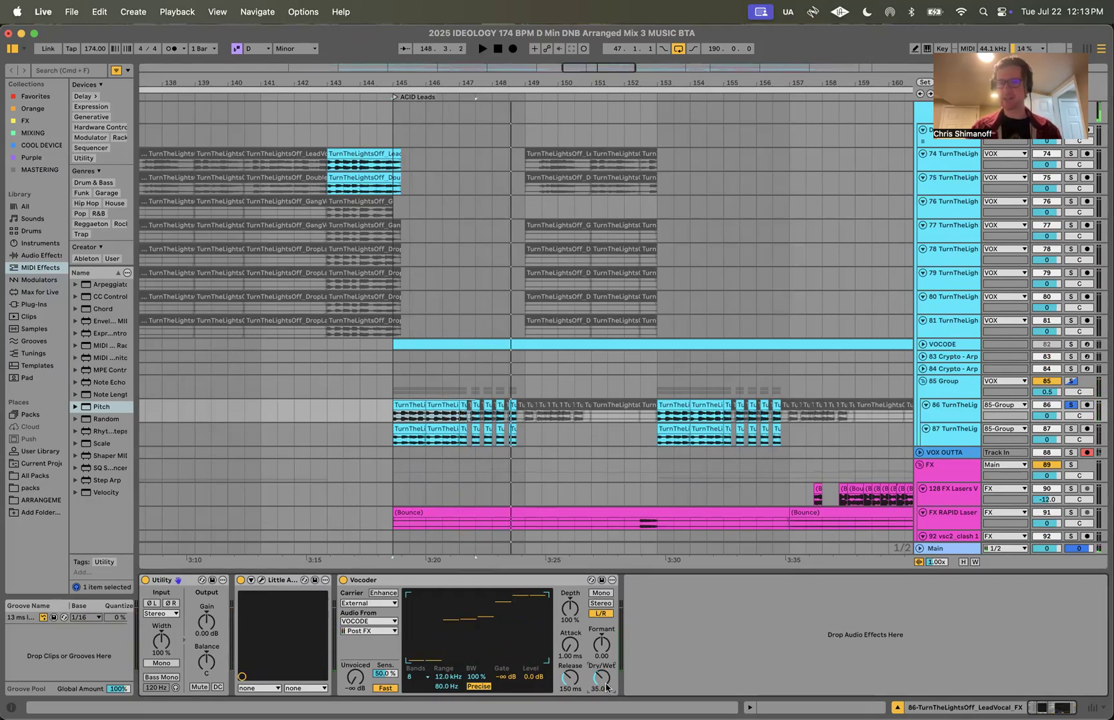
key("space")
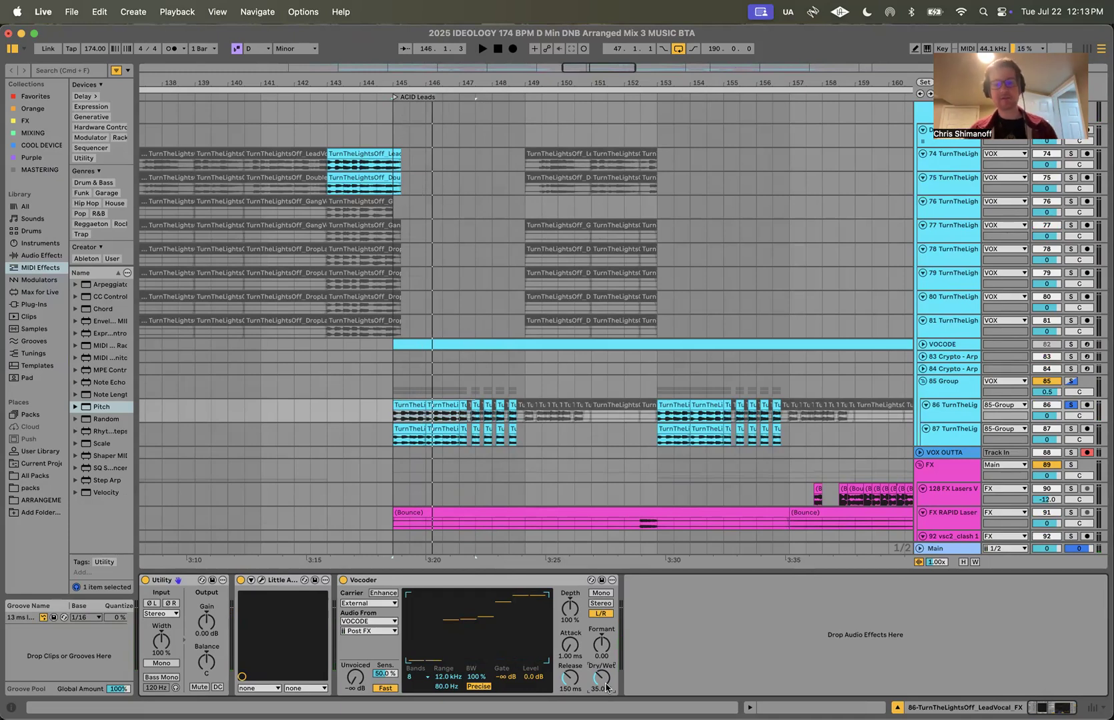
Step: Switch the Vocoder's carrier to Noise, and return it to External
left_click(422, 582)
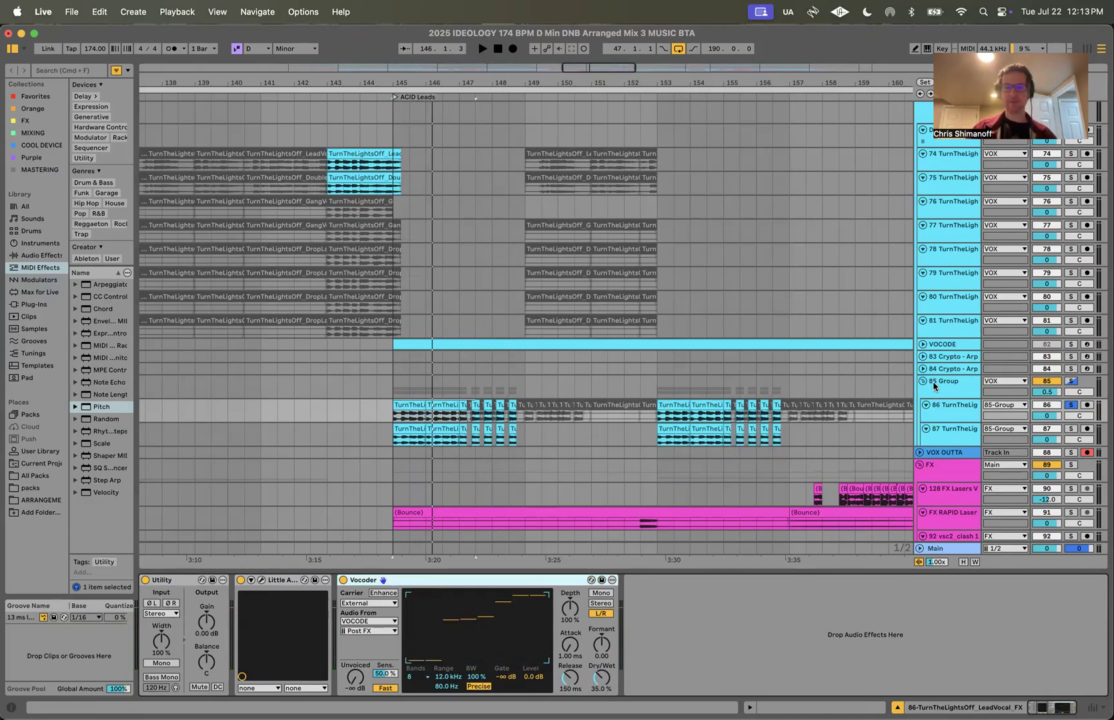
left_click(360, 603)
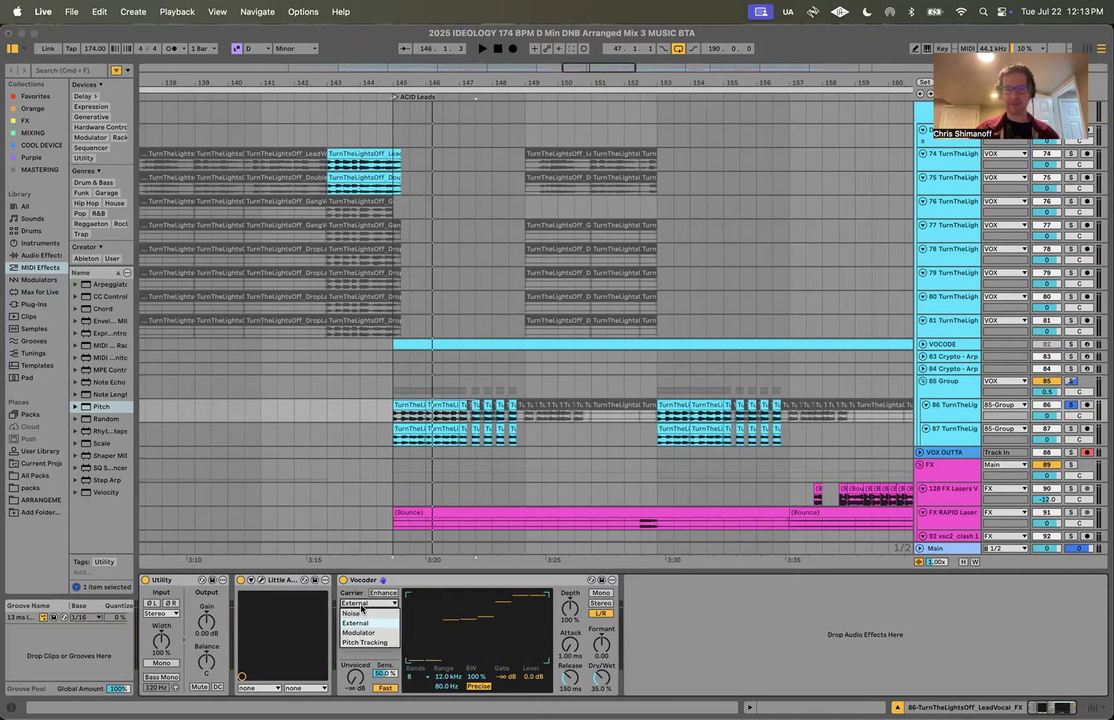
left_click(351, 613)
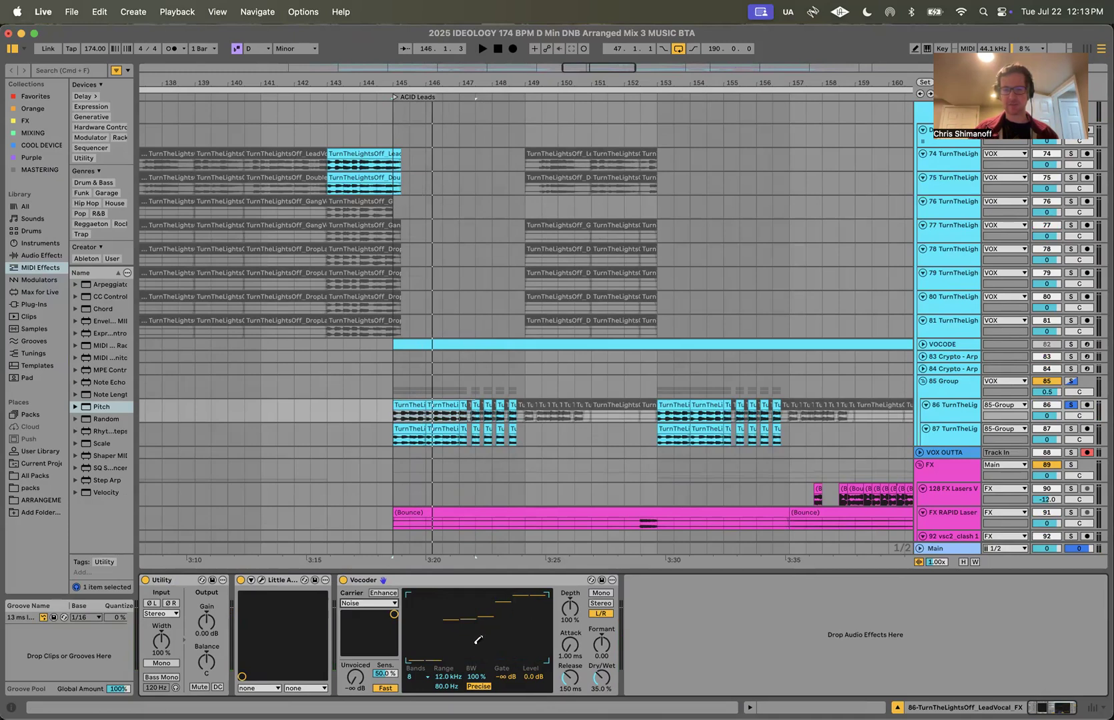
left_click(370, 603)
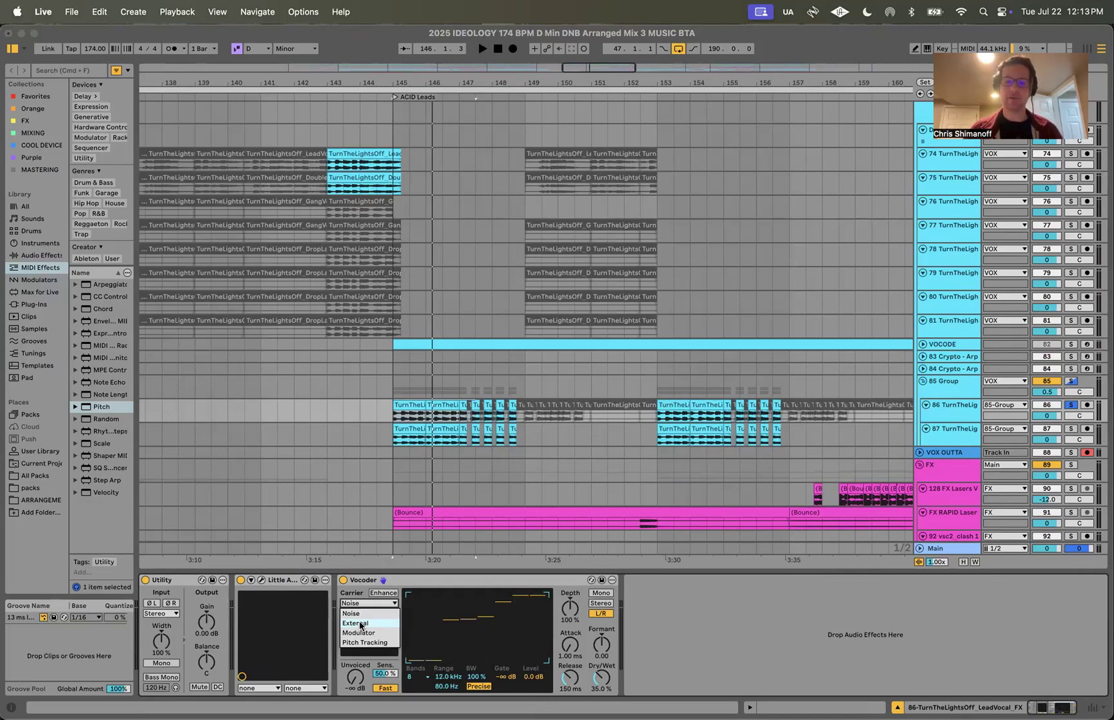
left_click(359, 624)
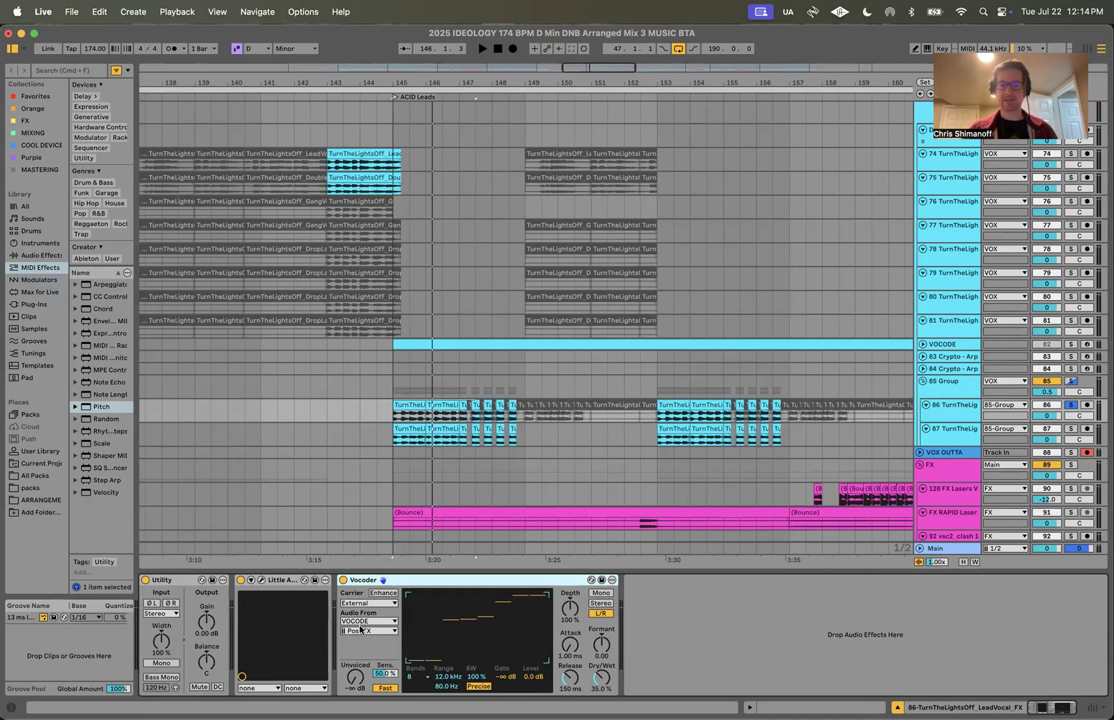
Step: Unfold the VOCODE MIDI track and enlarge its height so its notes can be read
left_click(922, 345)
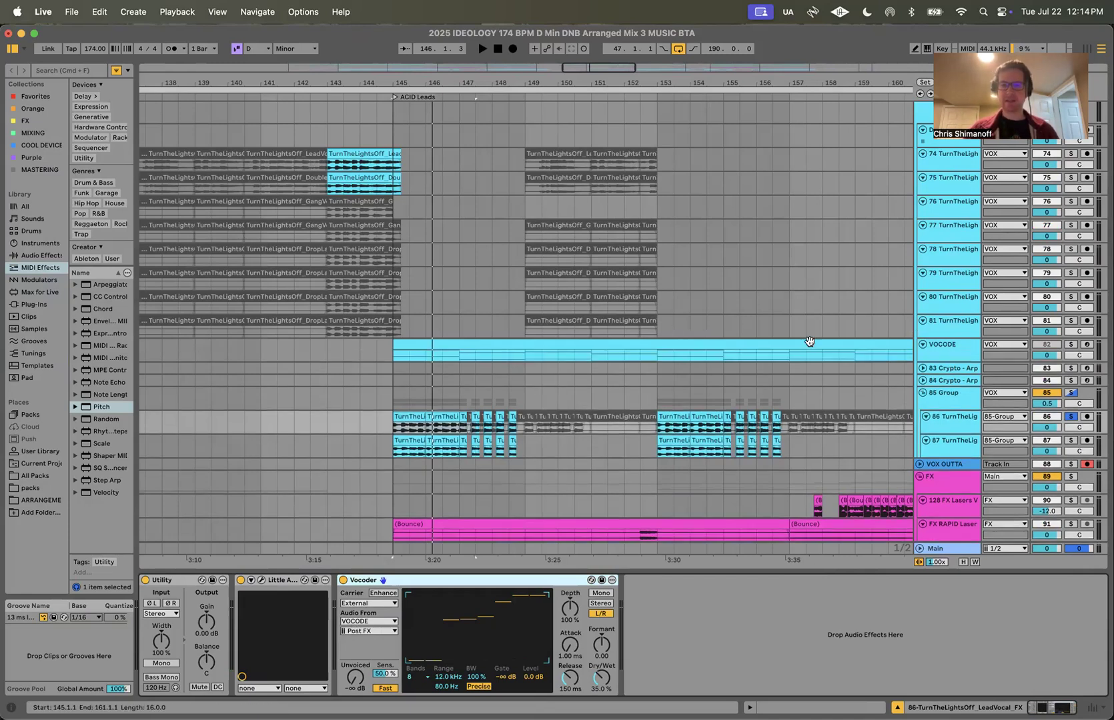
scroll(883, 333, "down", 2)
scroll(884, 333, "down", 1)
left_click_drag(948, 323, 950, 390)
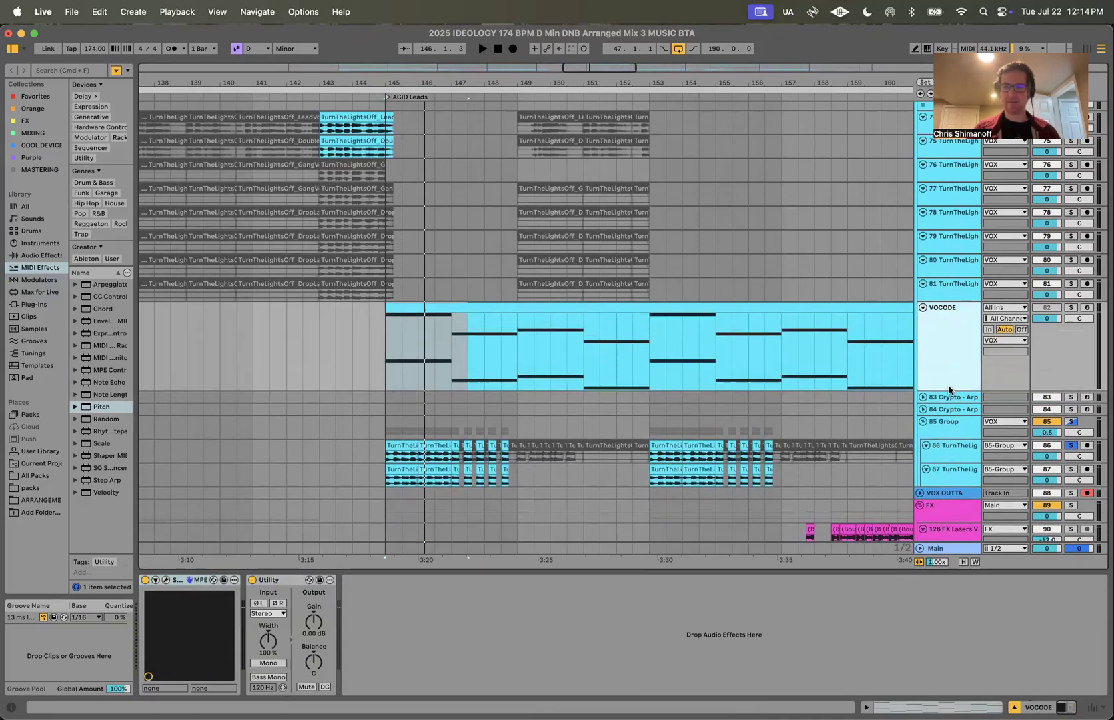
Step: Solo the VOCODE track and inspect the oscillators of its Serum 2 synth
left_click(1070, 308)
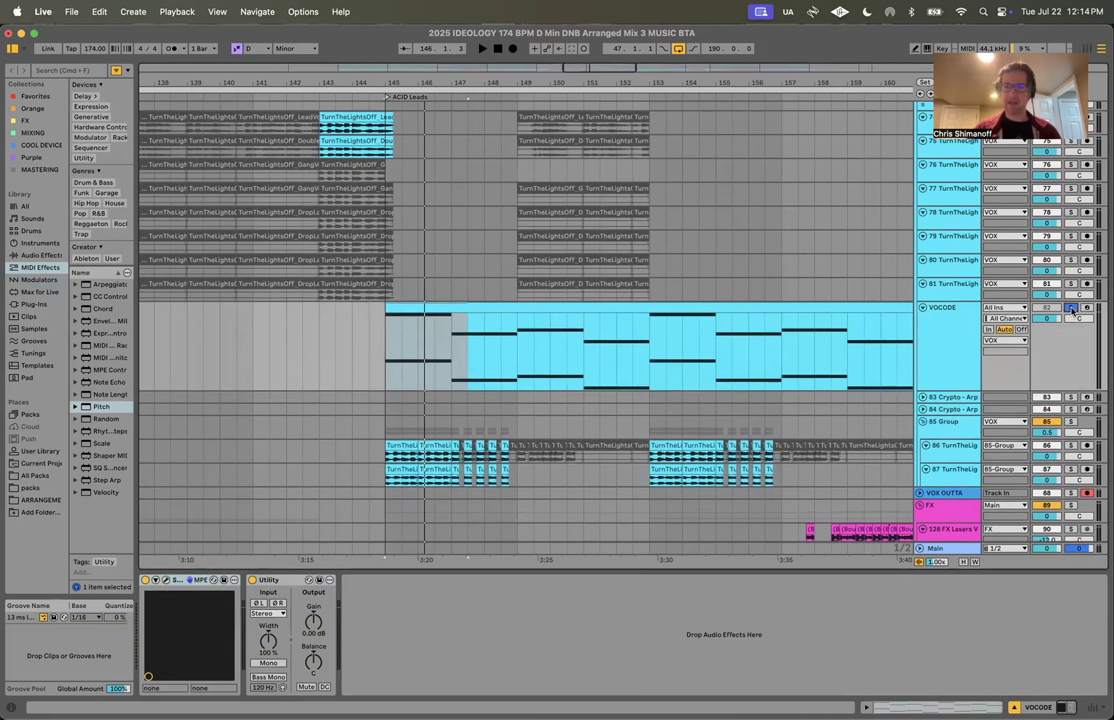
left_click(165, 580)
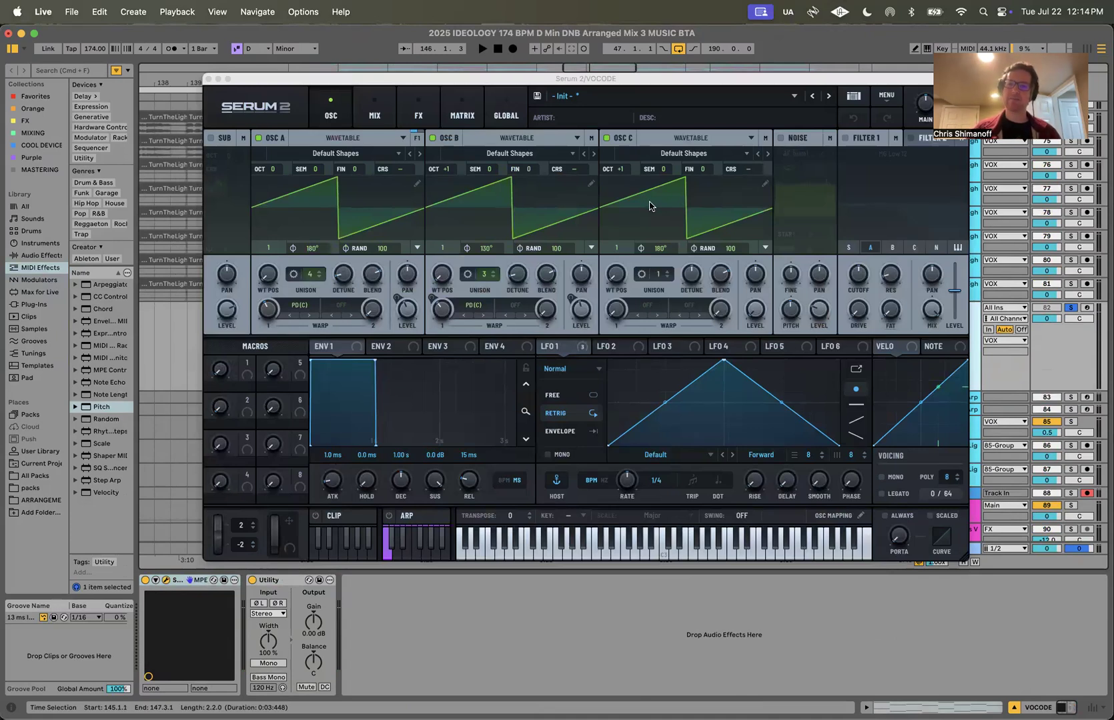
left_click(208, 79)
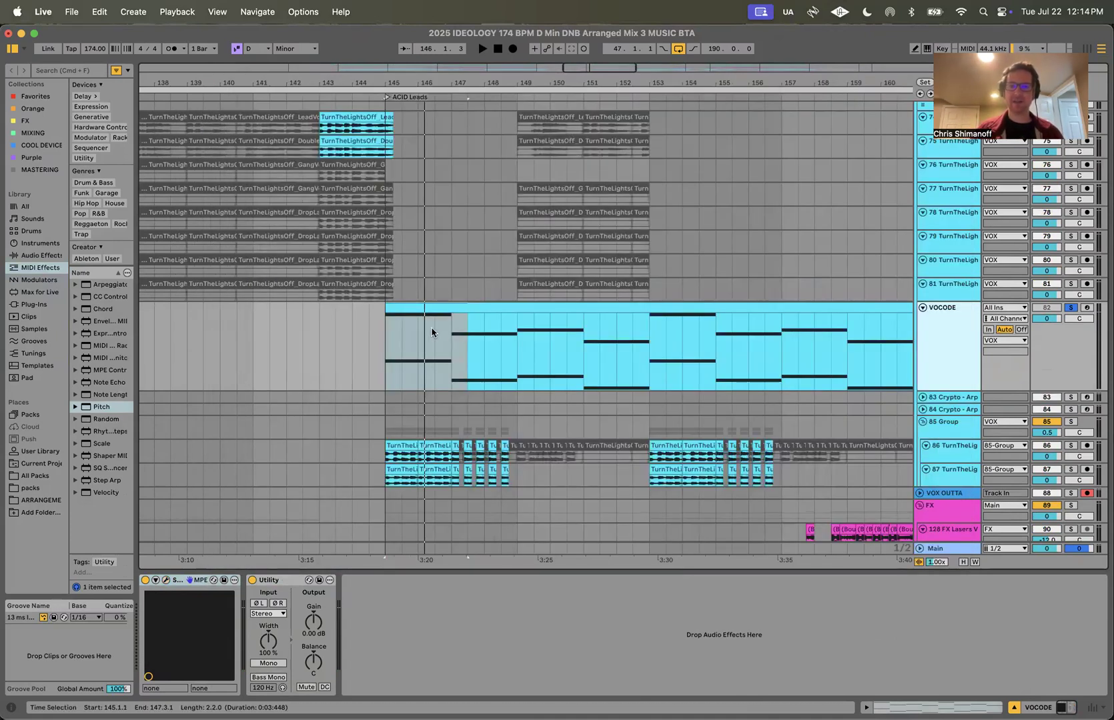
Step: Play the VOCODE notes from bar 145, and select the range from bar 145 to bar 149
left_click(386, 351)
key("space")
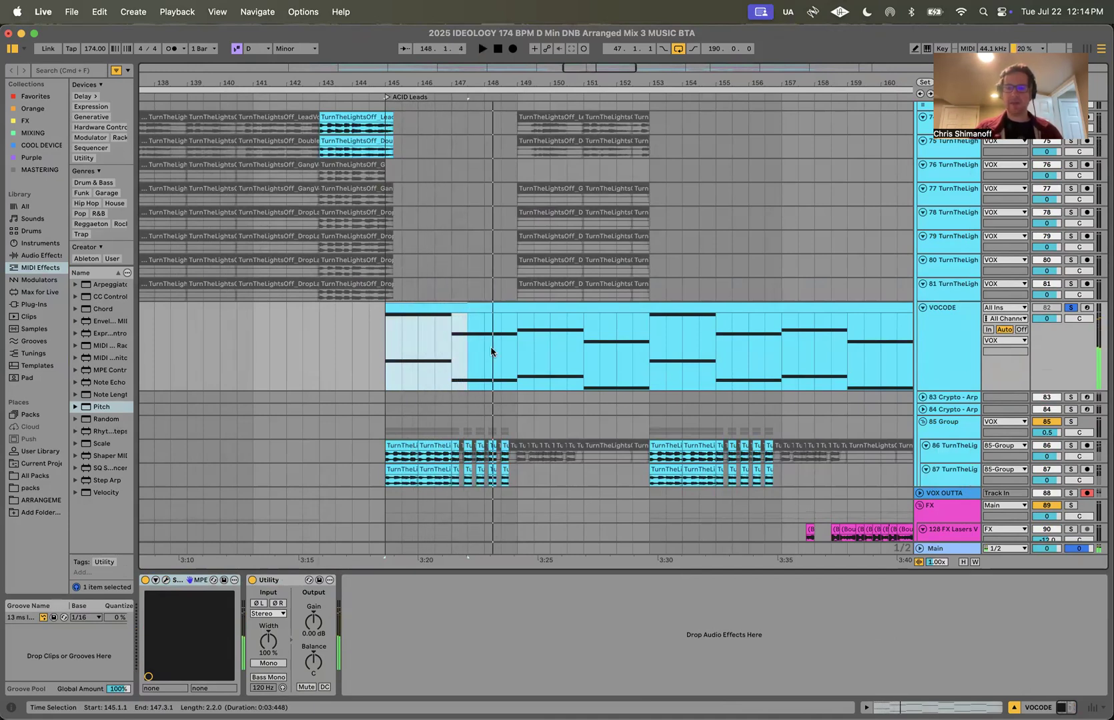
key("space")
scroll(473, 351, "down", 2)
left_click_drag(392, 312, 511, 323)
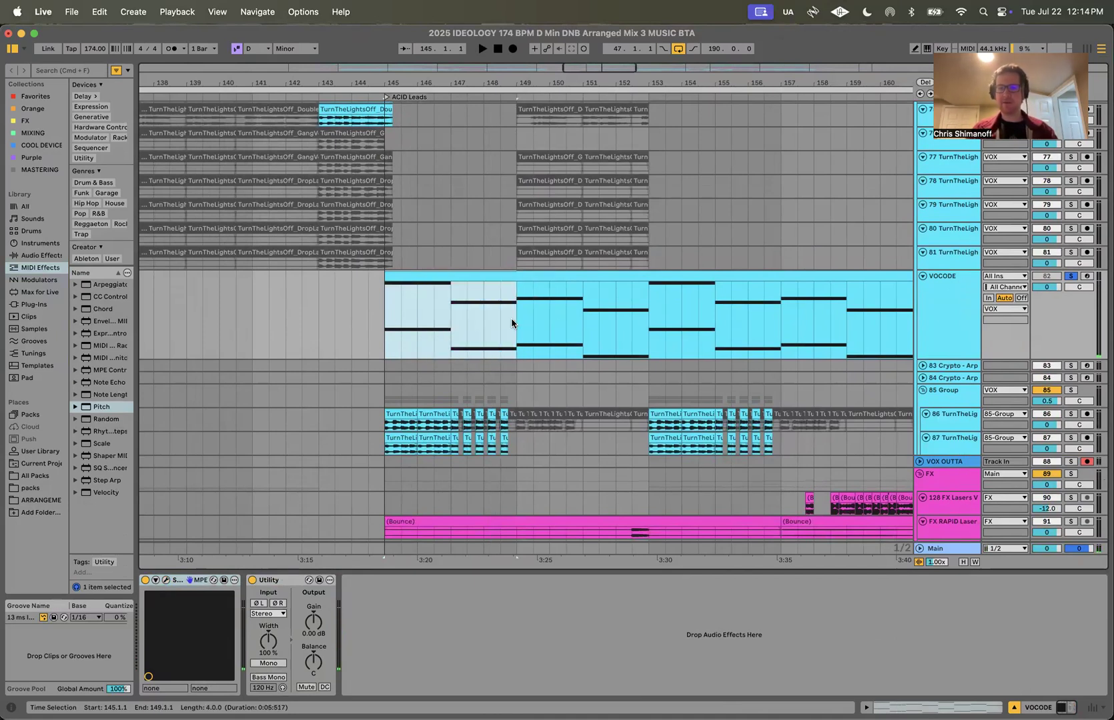
Step: Set the Vocoder Dry/Wet on the 86 lead vocal track to 100 % and unsolo the VOCODE track
left_click(954, 420)
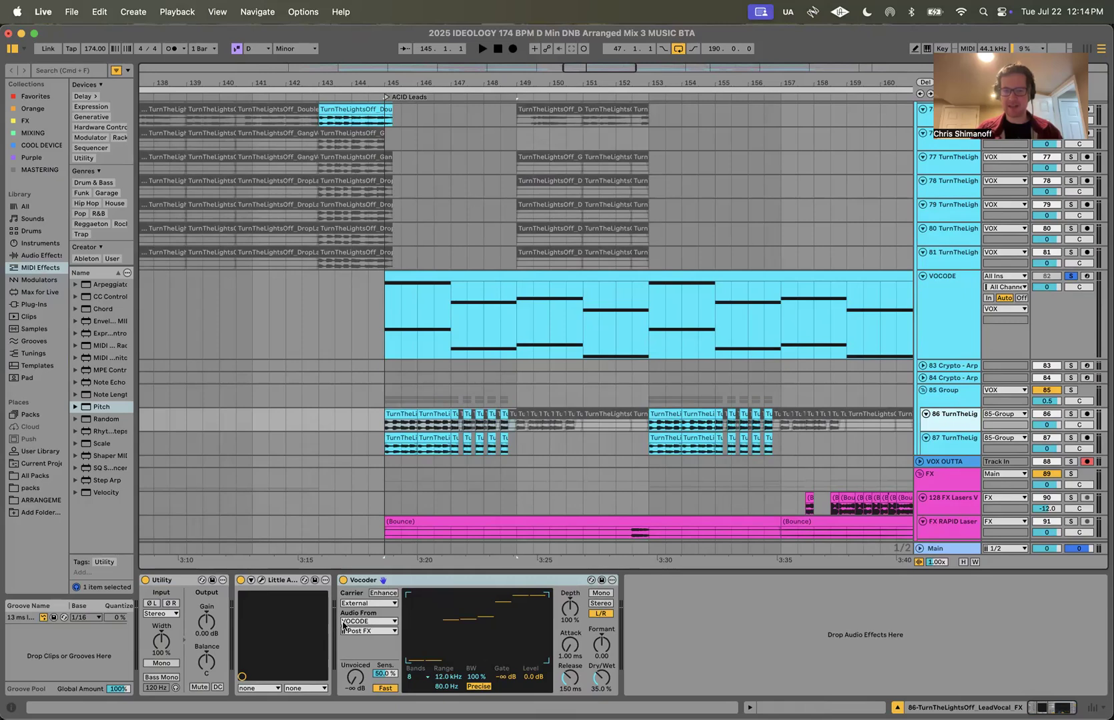
double_click(599, 680)
left_click(1075, 277)
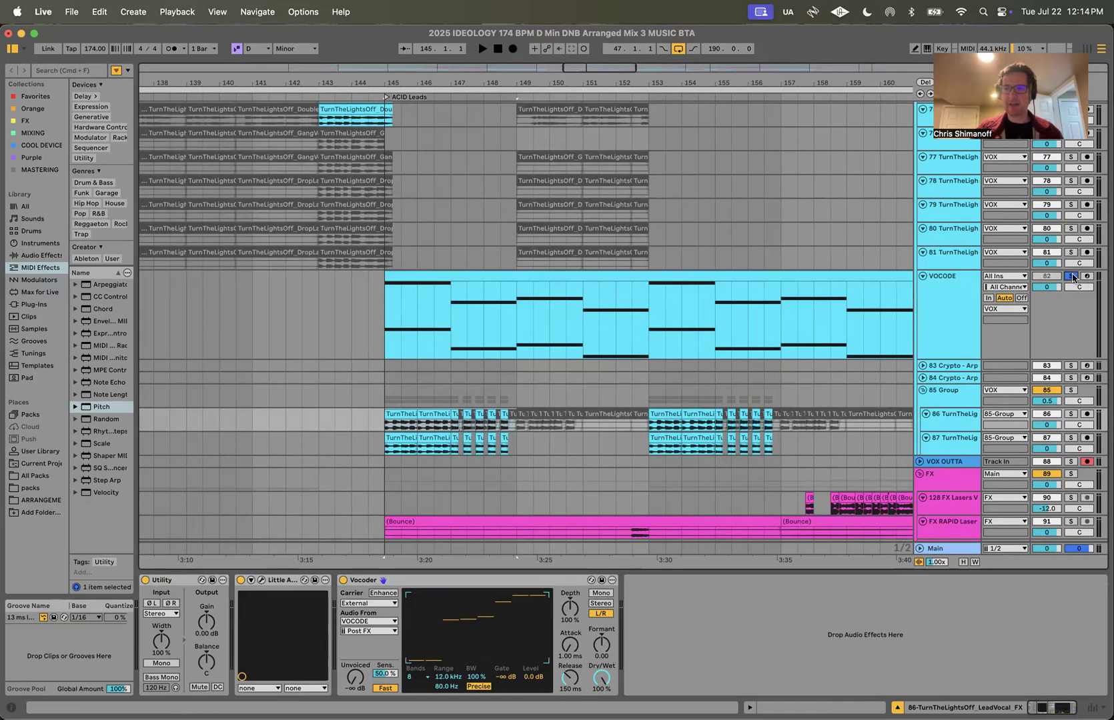
Step: Move the VOCODE notes between bars 145 and 149 four bars earlier, starting at bar 141
left_click(957, 296)
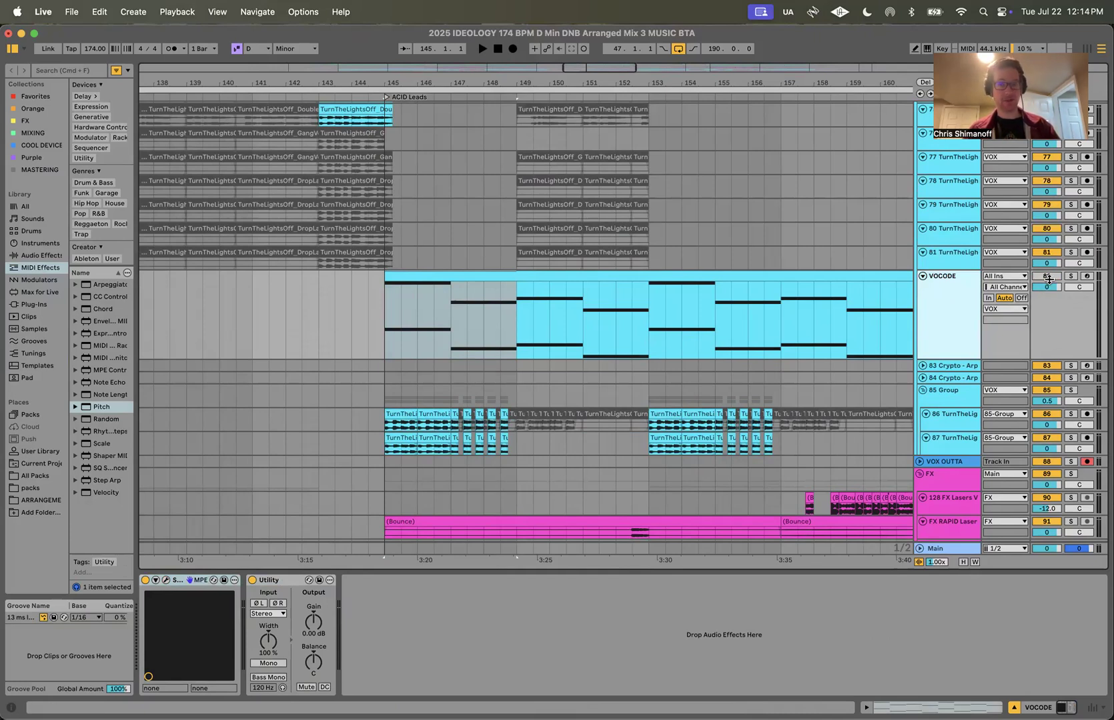
left_click_drag(374, 342, 517, 343)
left_click_drag(472, 276, 343, 288)
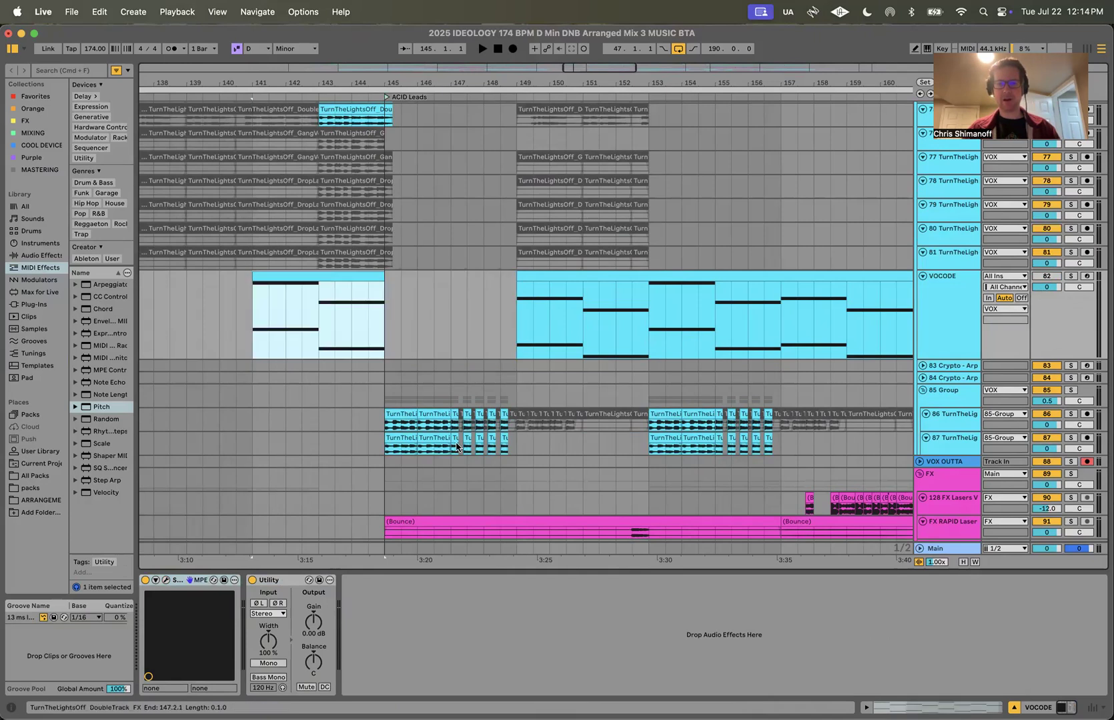
Step: Solo the 85 Group and play its vocals over the empty VOCODE section from bar 145 to bar 149
left_click(386, 318)
left_click_drag(387, 400, 511, 452)
left_click_drag(387, 319, 515, 320)
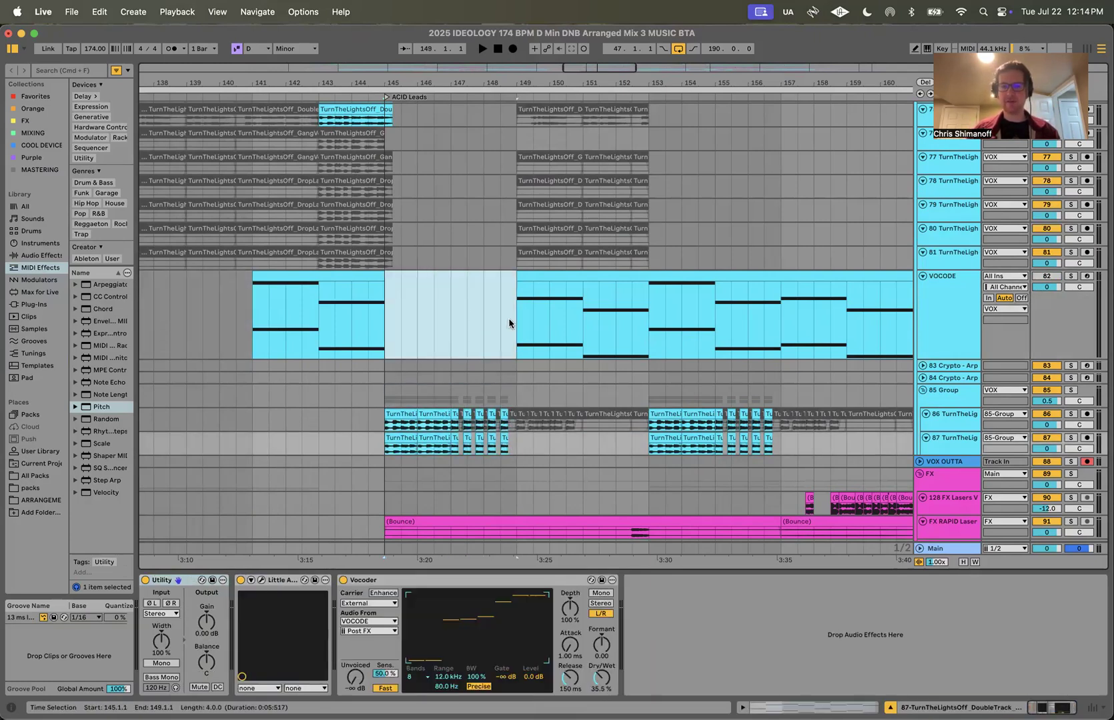
left_click(1067, 392)
key("space")
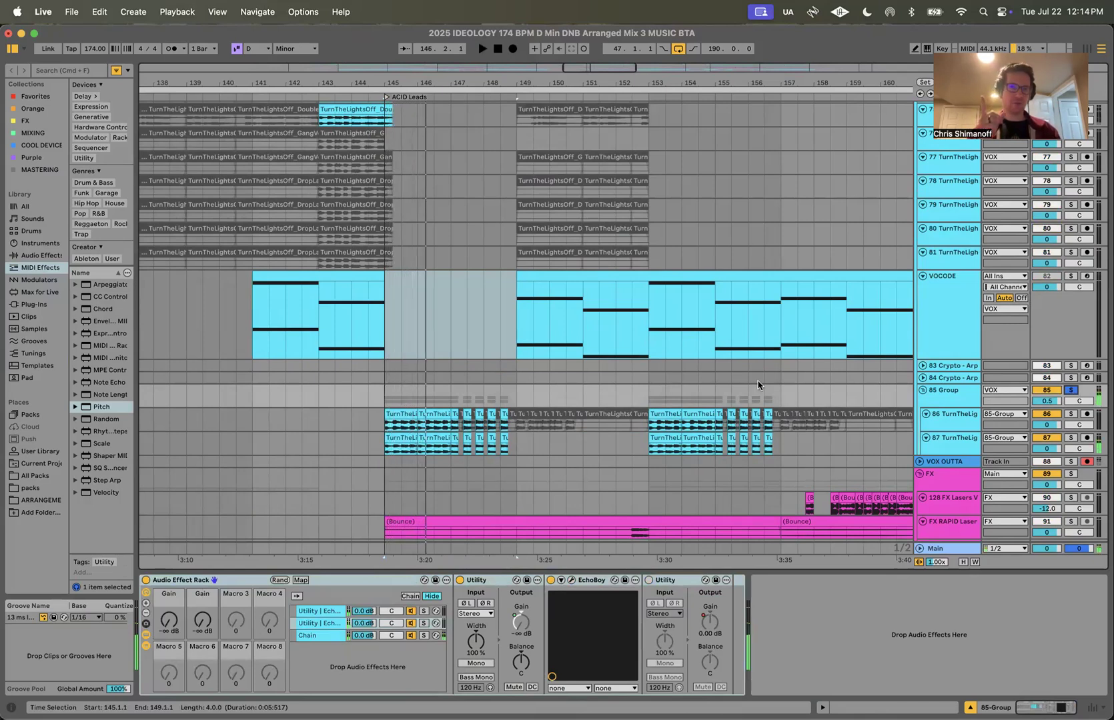
Step: Move the VOCODE notes back to start at bar 145 and play the 85 Group from there
left_click_drag(334, 279, 458, 288)
left_click(386, 405)
key("space")
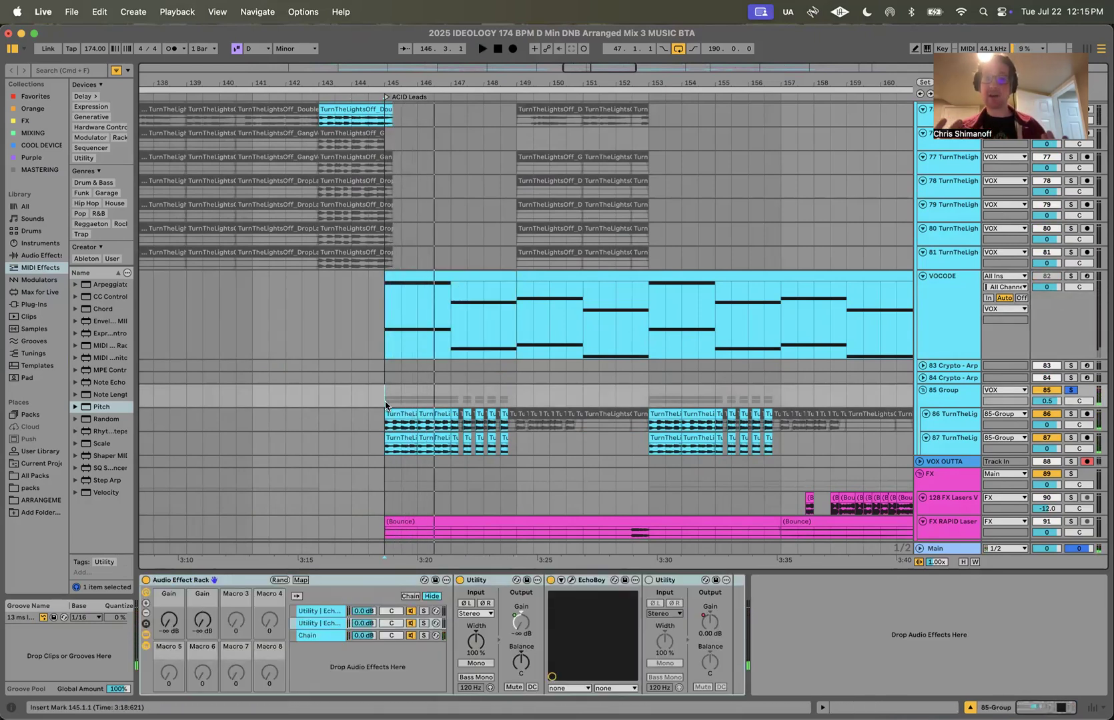
Step: Transpose all notes in the VOCODE clip at bar 145 up one octave and play the result
double_click(473, 276)
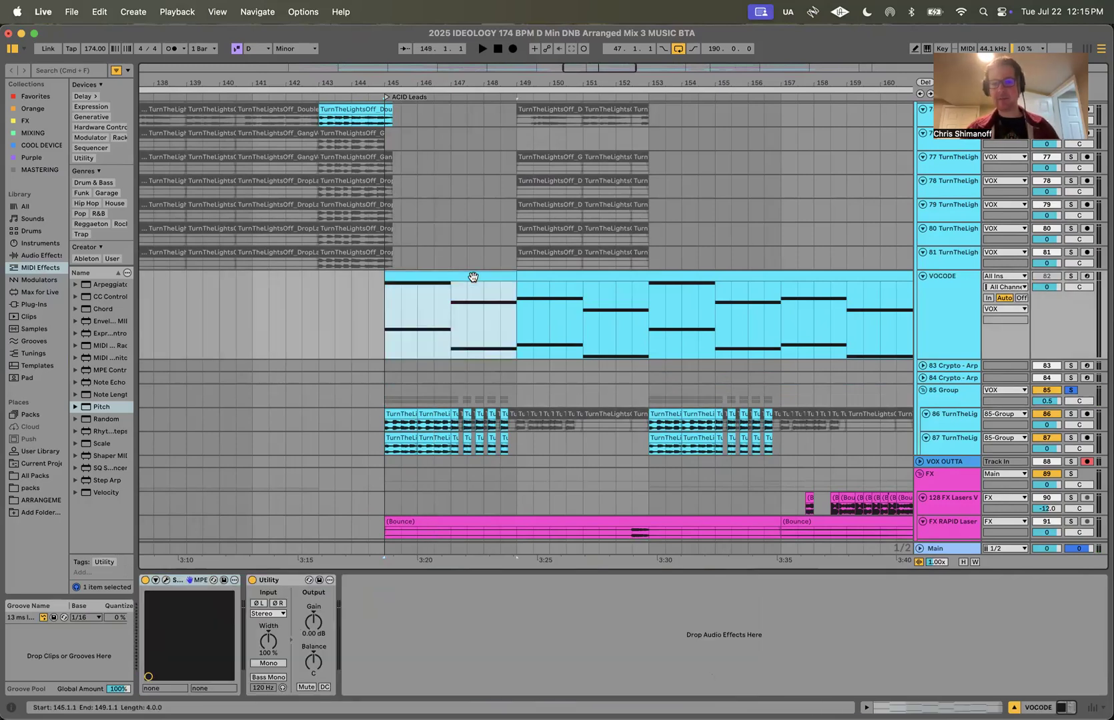
key("super+a")
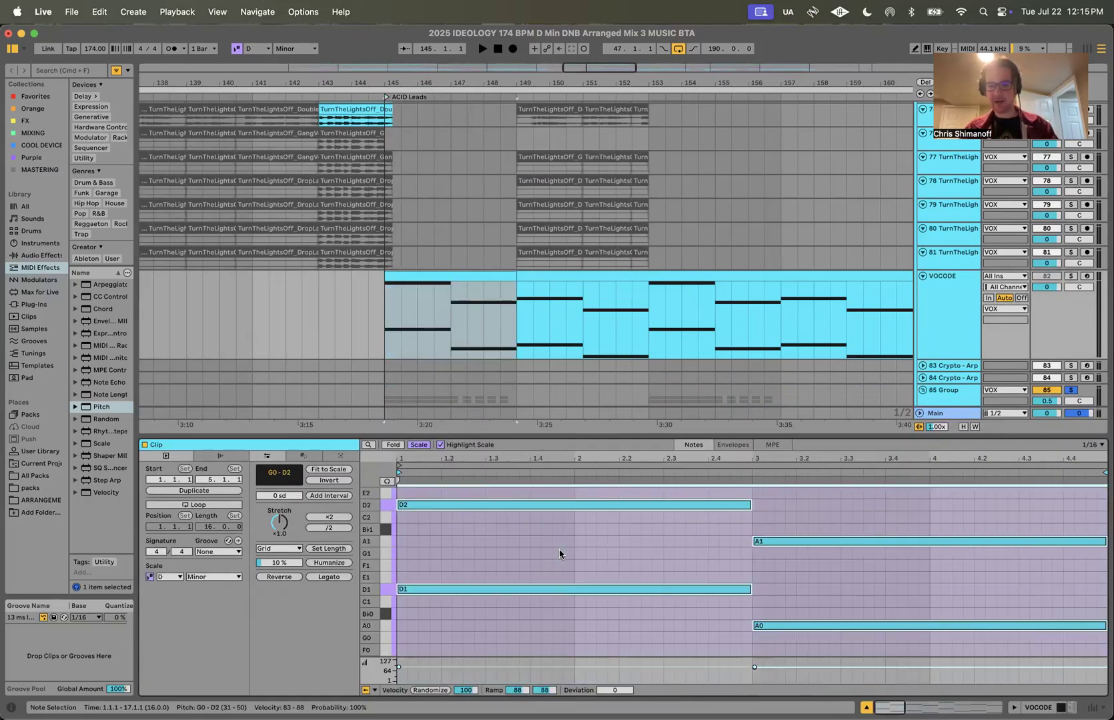
key("shift+Up")
key("space")
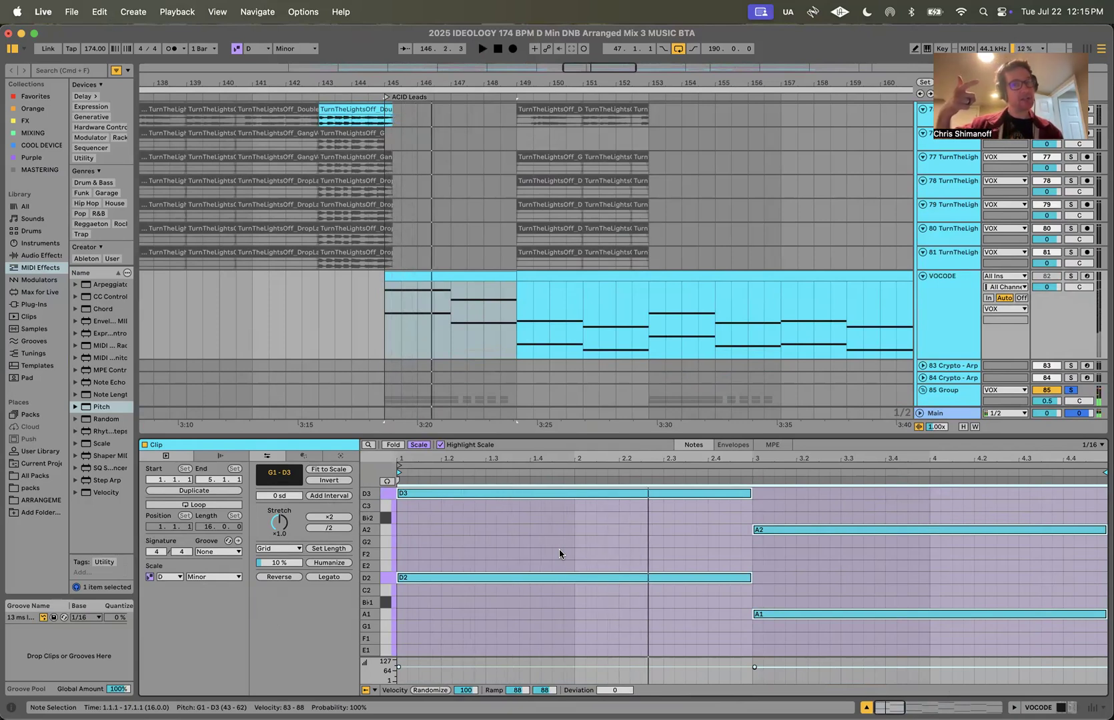
Step: Transpose the VOCODE notes back down one octave and close the clip editor
key("shift+Down")
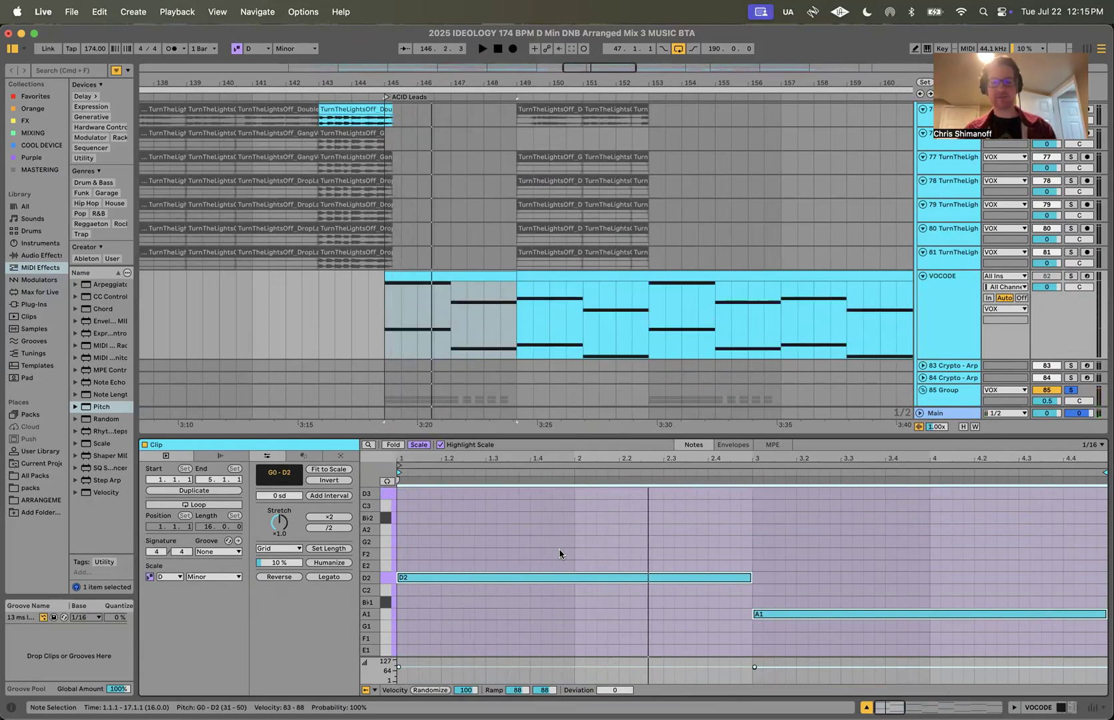
key("super+alt+l")
left_click(380, 343)
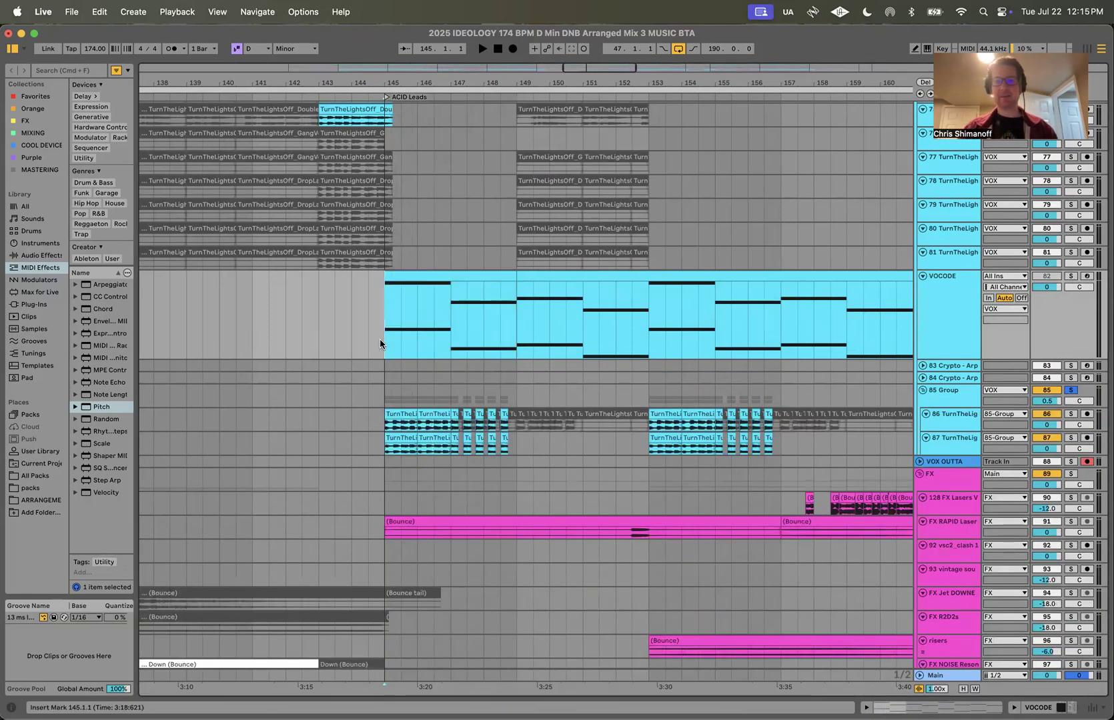
Step: Show the 86 lead vocal track's devices, widen the browser, and select Vocoder among the audio effects
double_click(960, 427)
left_click_drag(133, 409, 246, 409)
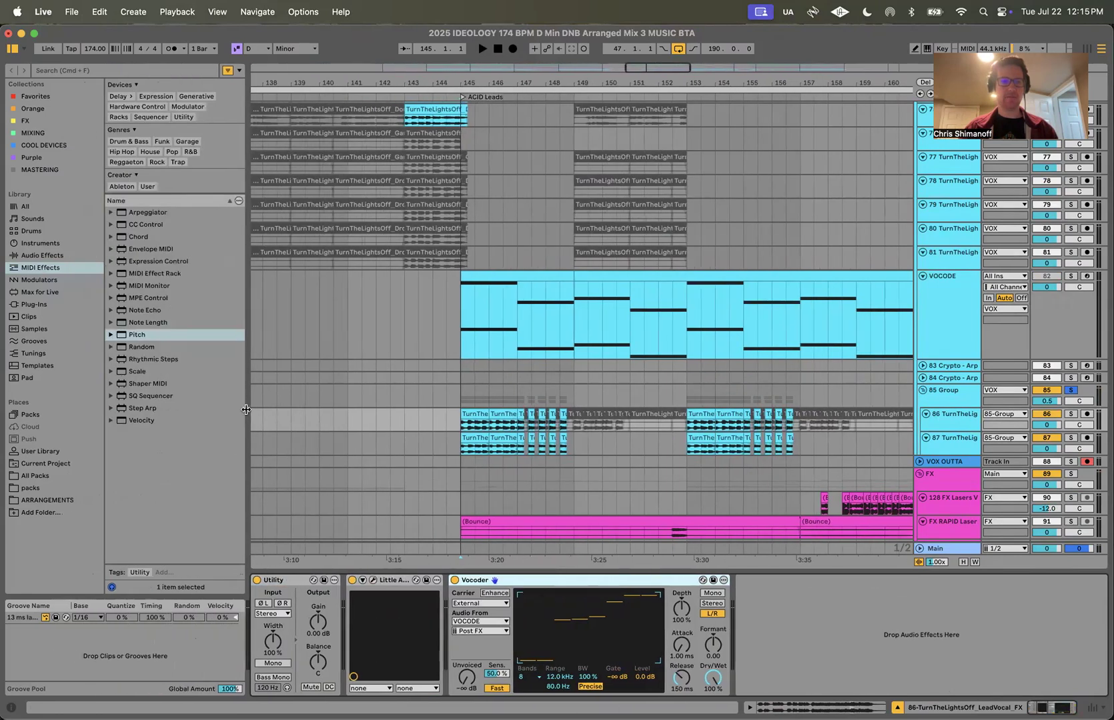
left_click(53, 256)
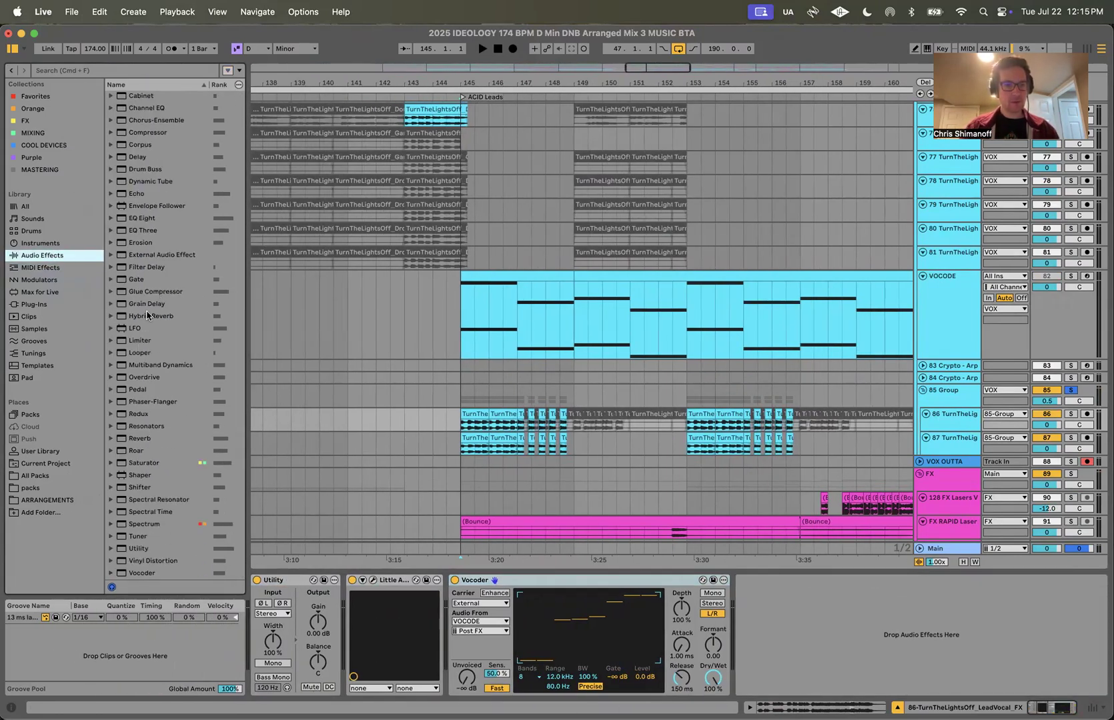
left_click(152, 574)
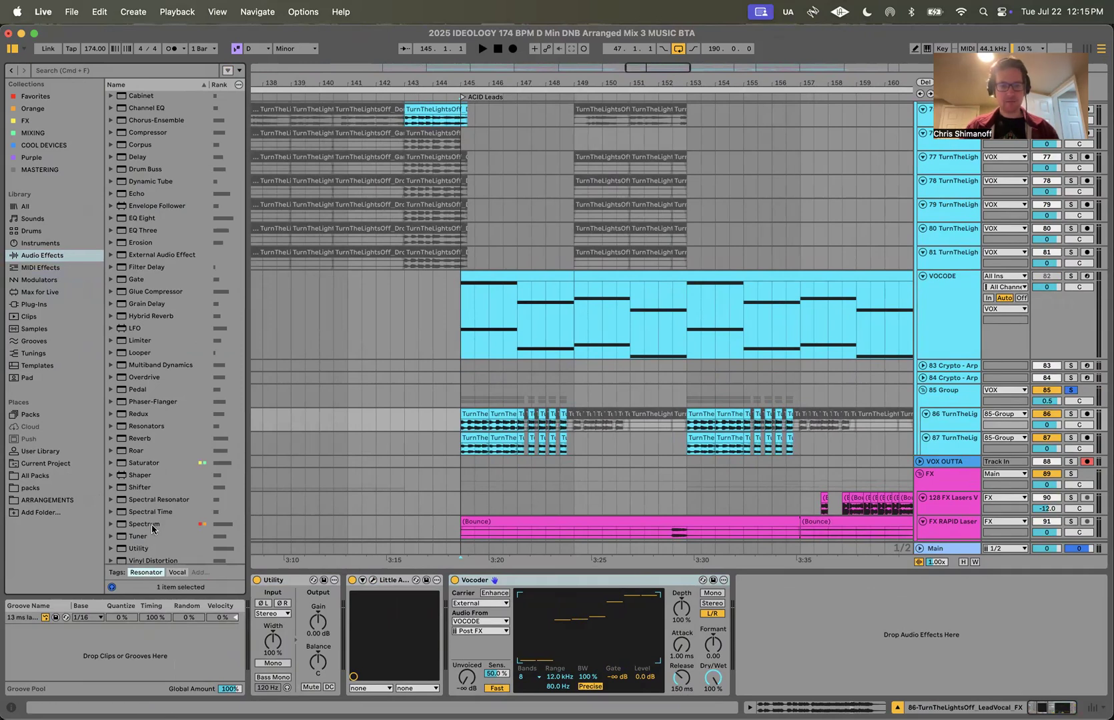
Step: Add a second Vocoder after the existing one on the 86 lead vocal track and set its carrier to External
scroll(152, 533, "down", 1)
double_click(130, 556)
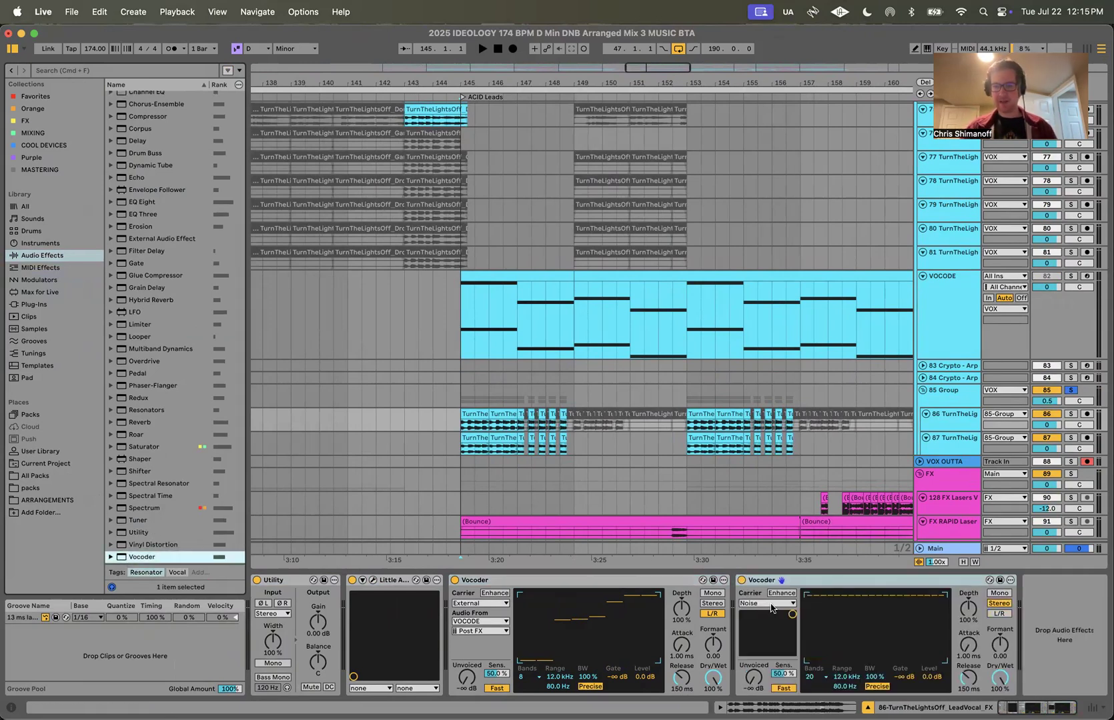
left_click(770, 603)
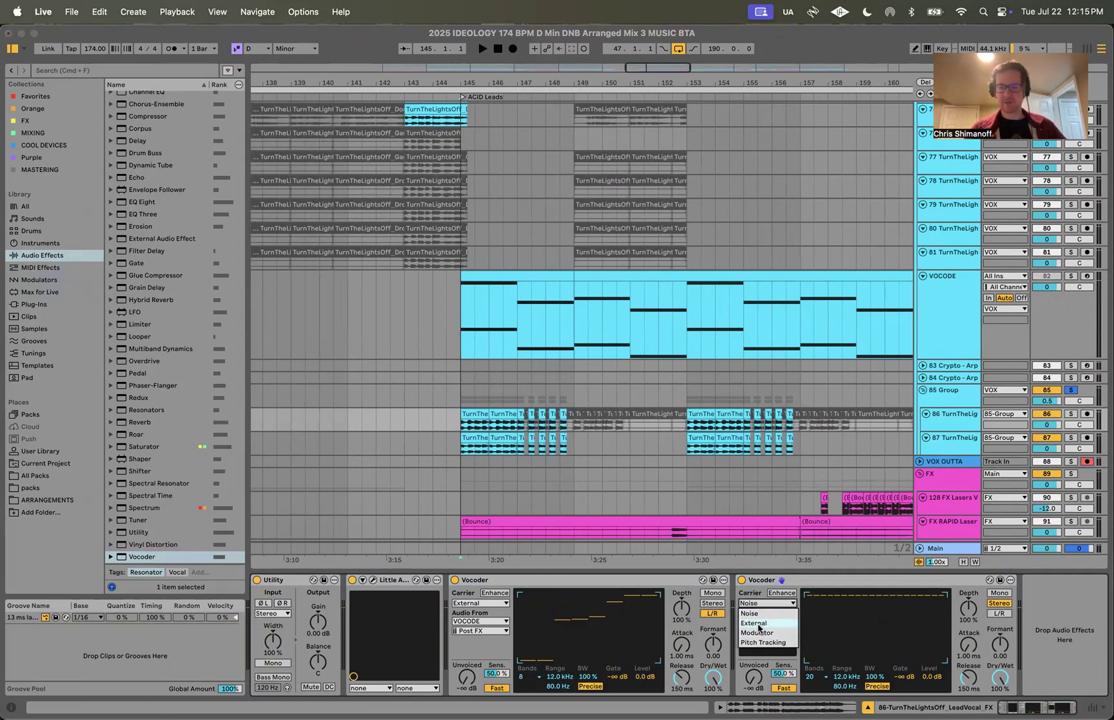
left_click(754, 623)
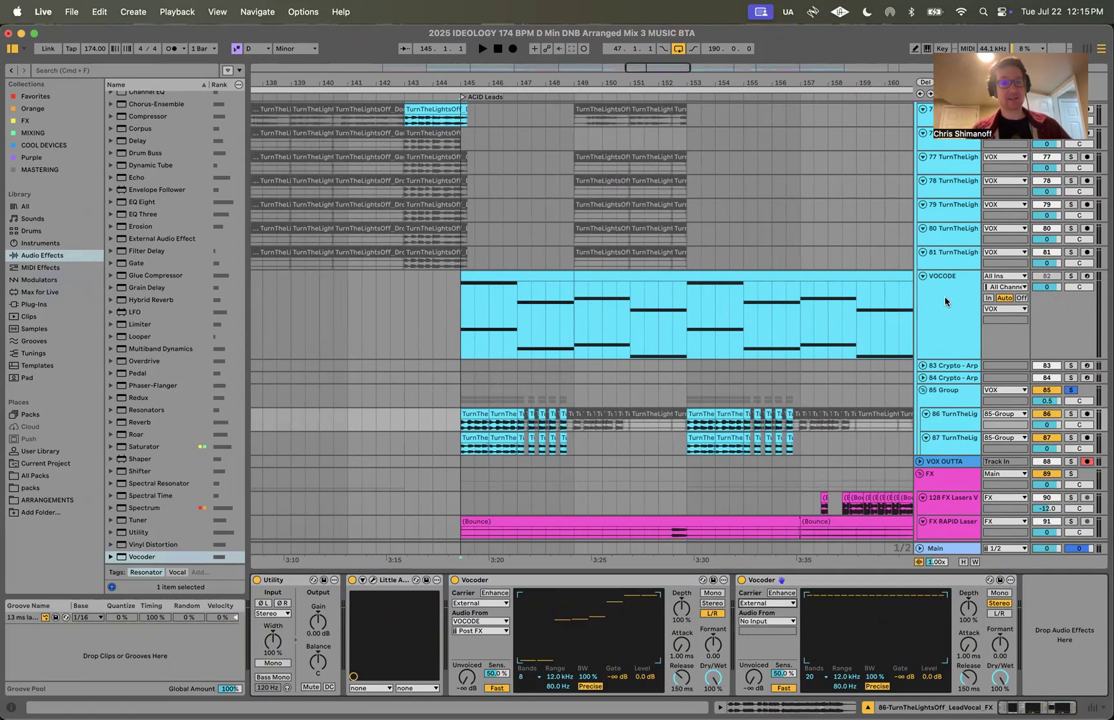
Step: Choose the VOCODE track as the second Vocoder's external audio source on the 86 lead vocal track
left_click_drag(476, 315, 622, 323)
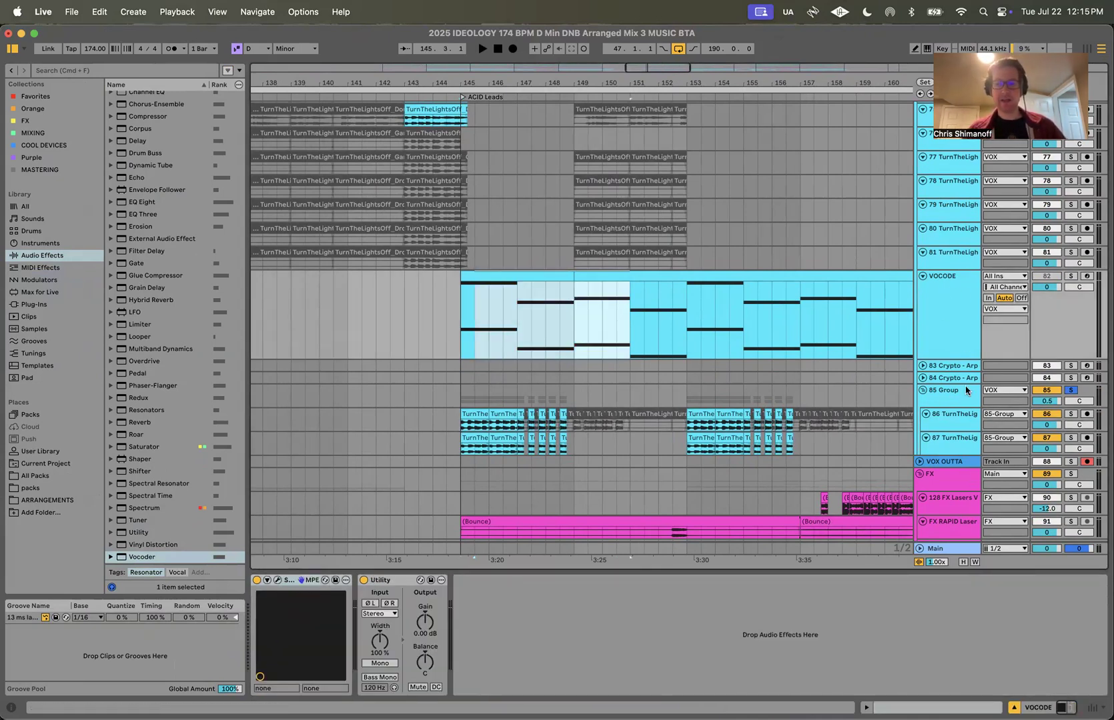
left_click(961, 418)
left_click(764, 622)
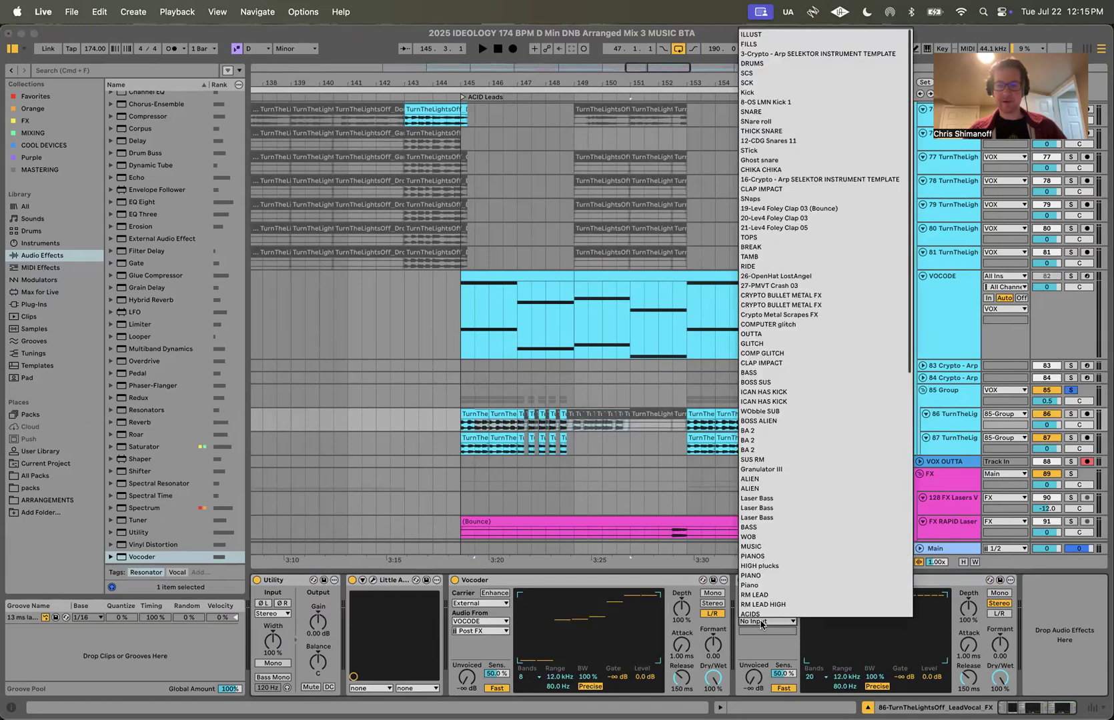
scroll(818, 268, "down", 5)
scroll(820, 266, "up", 5)
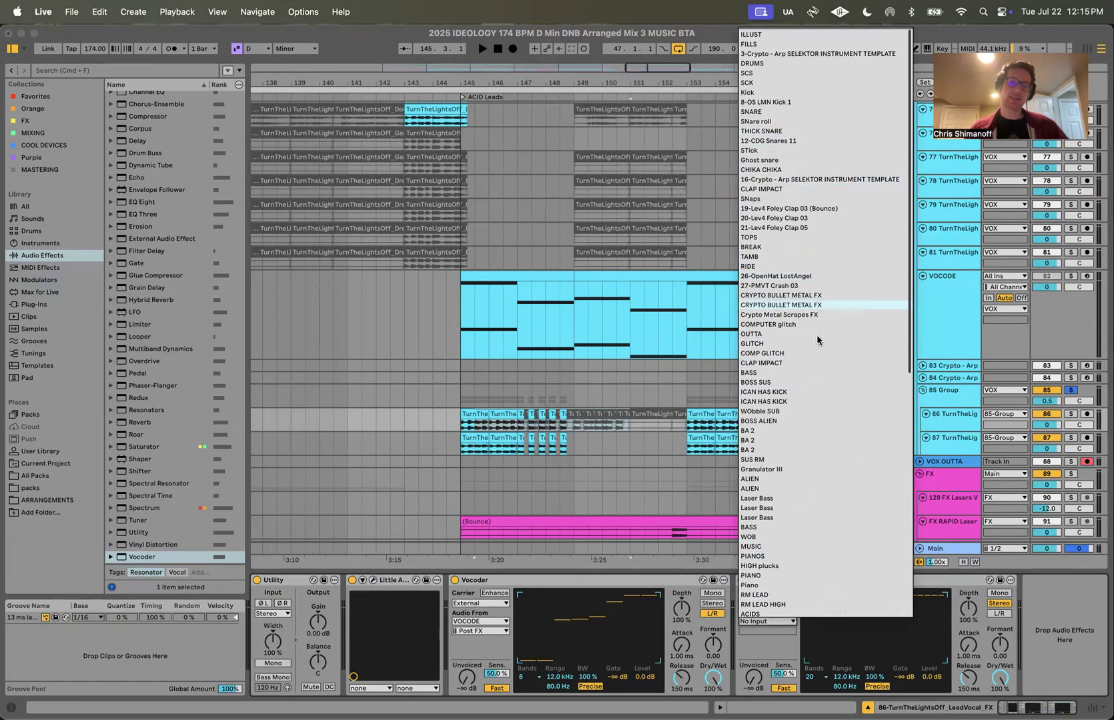
scroll(807, 239, "down", 3)
scroll(807, 239, "up", 3)
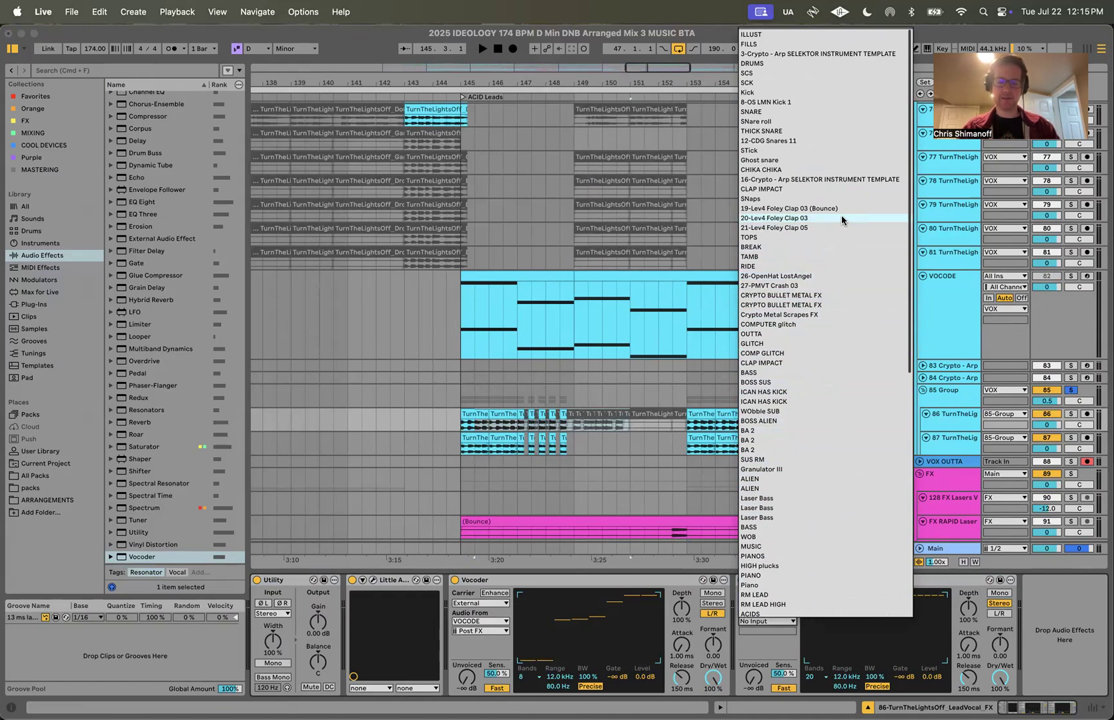
scroll(842, 217, "down", 3)
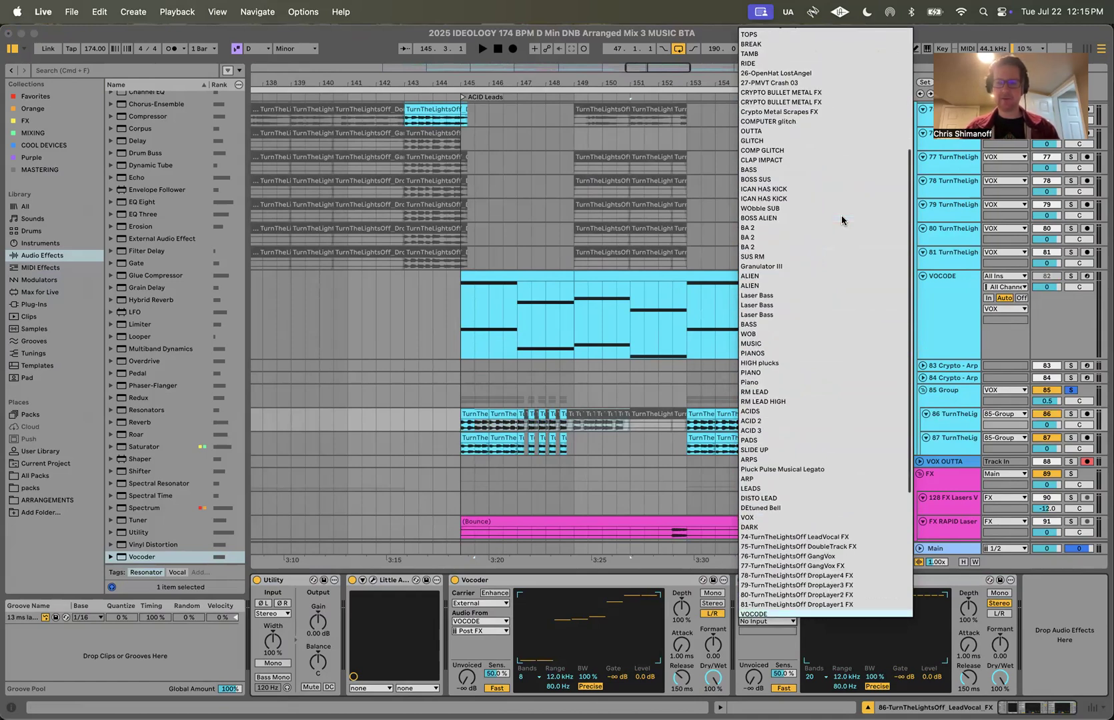
key("Return")
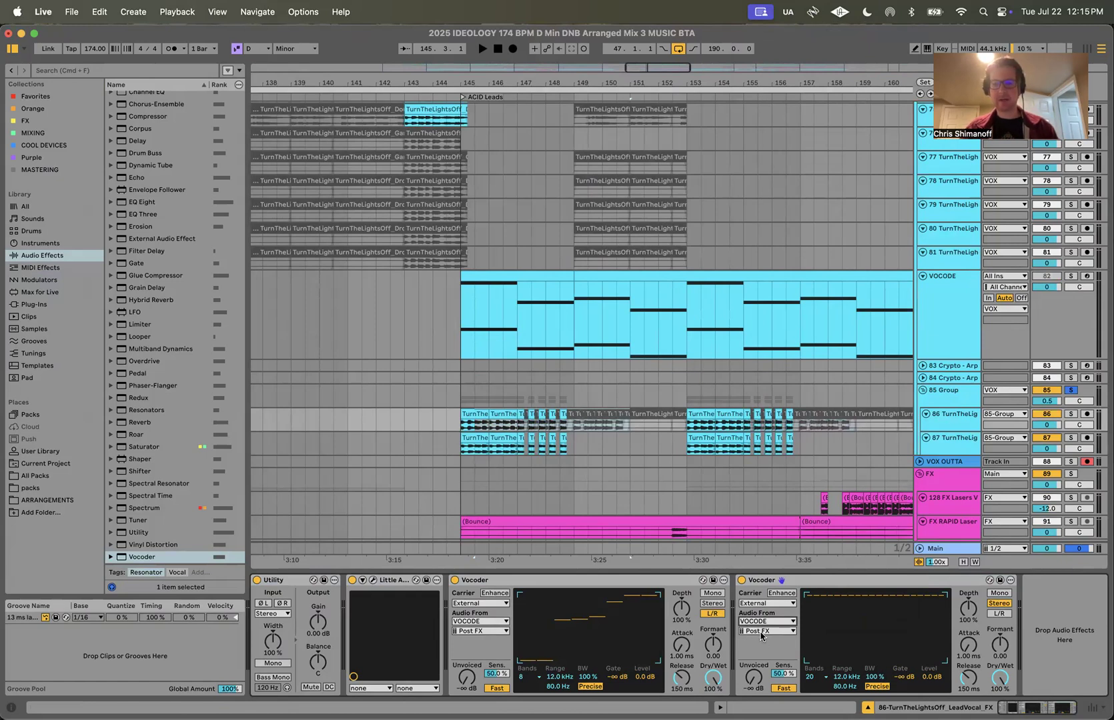
Step: Bypass the first Vocoder and add a Spectrum analyzer after the second one
left_click(454, 579)
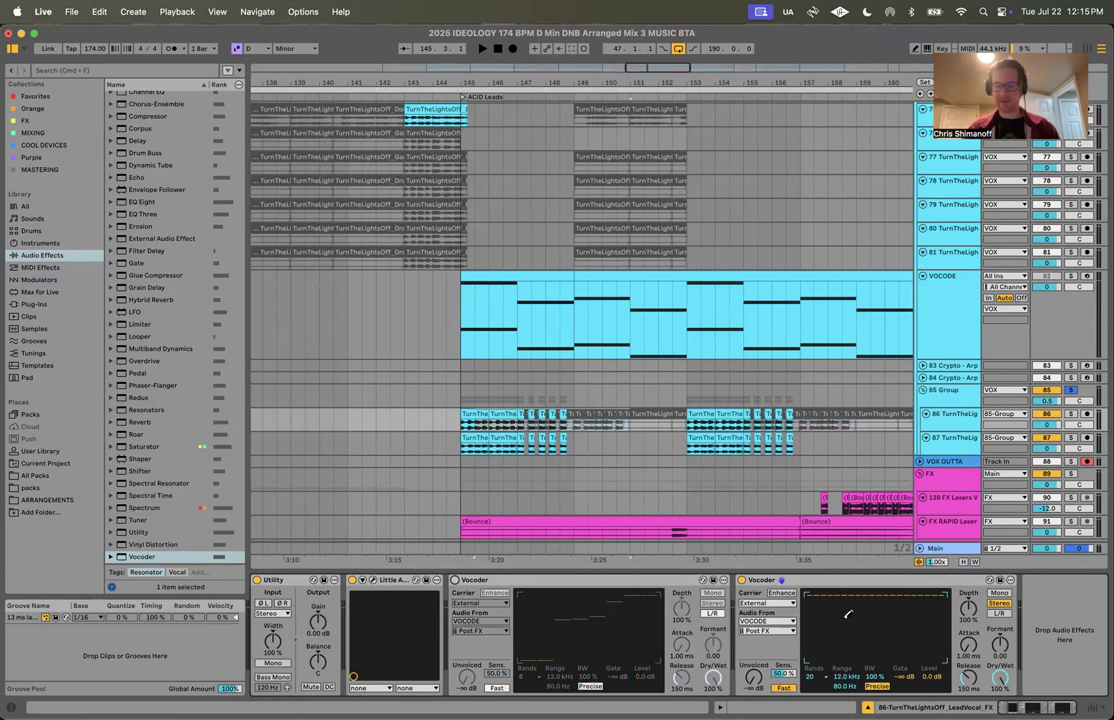
left_click(454, 580)
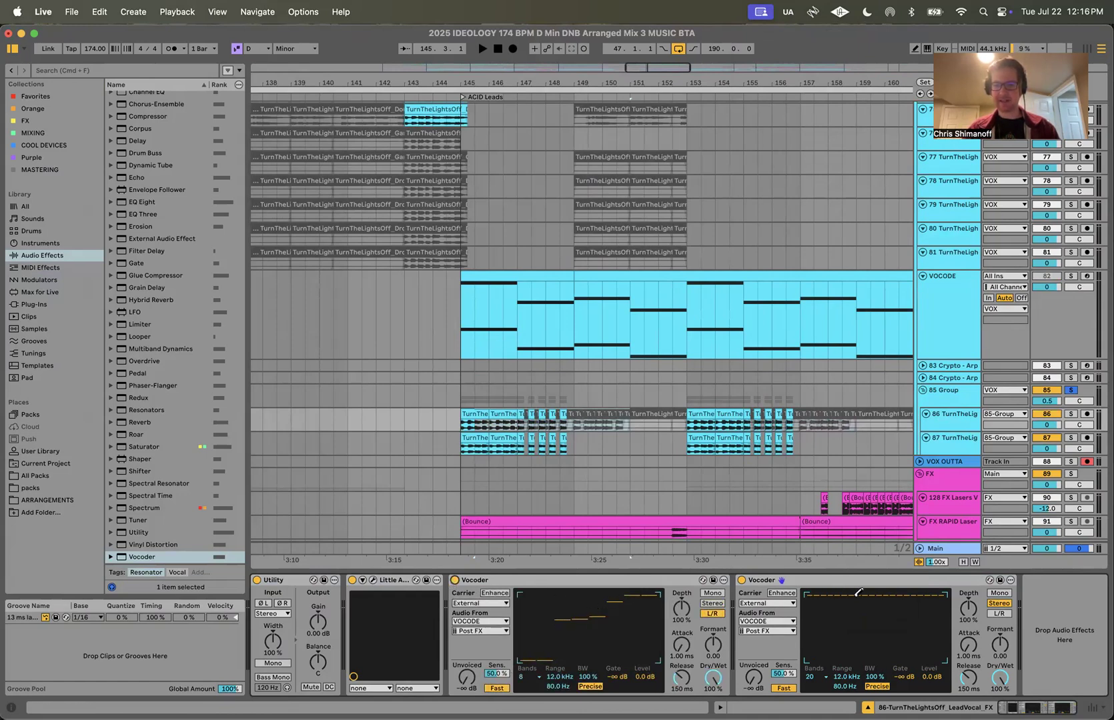
left_click(454, 579)
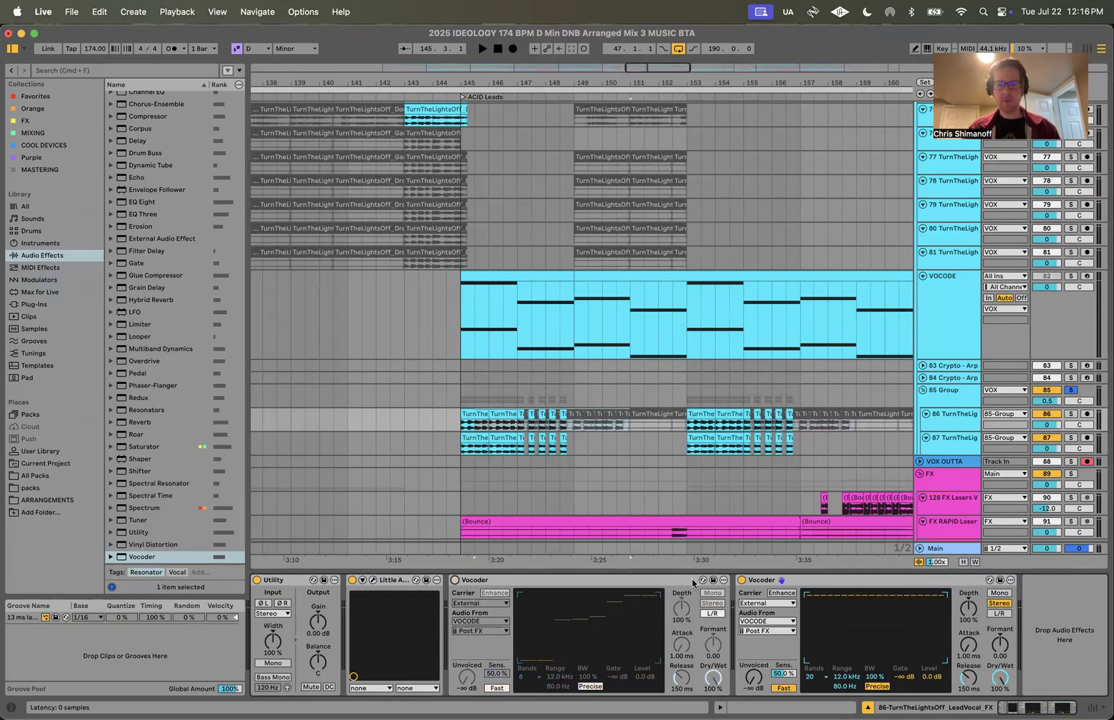
double_click(131, 507)
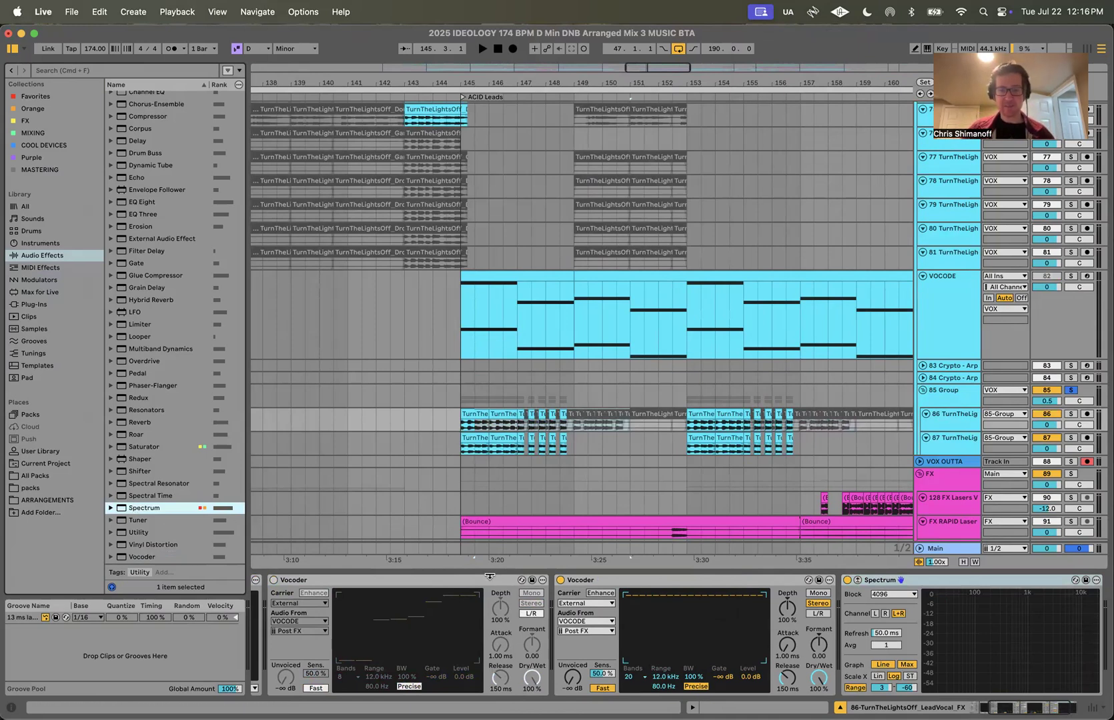
scroll(628, 584, "right", 3)
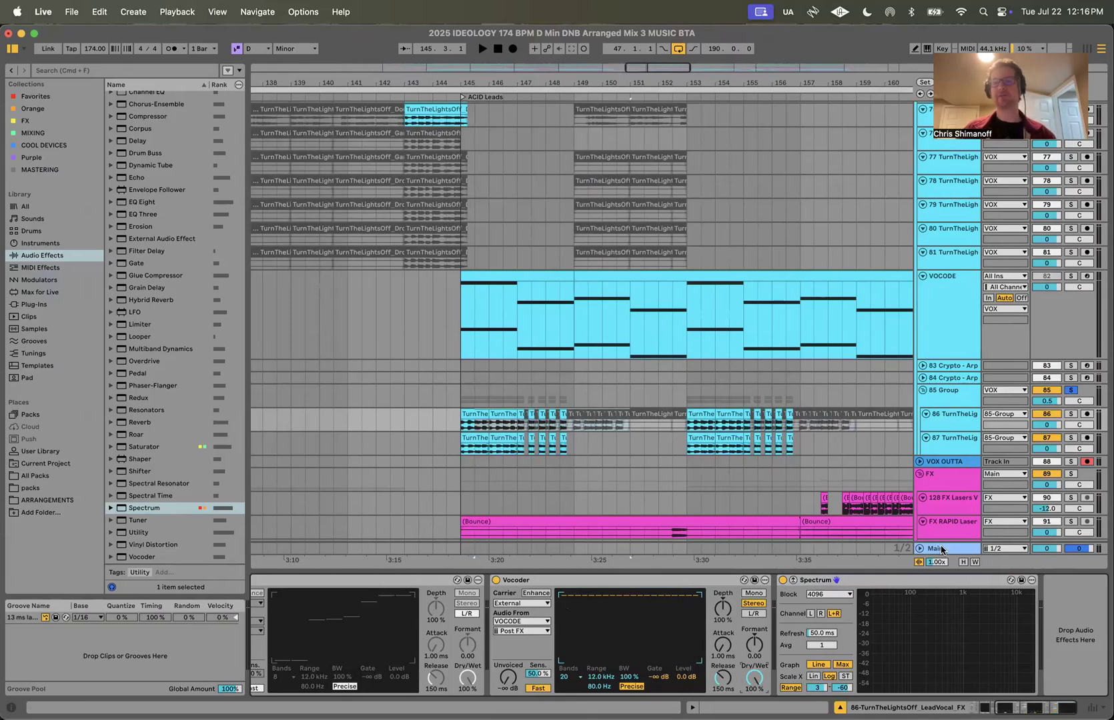
Step: Solo the 86 lead vocal track and play the vocoded vocal from bar 145
left_click(1070, 415)
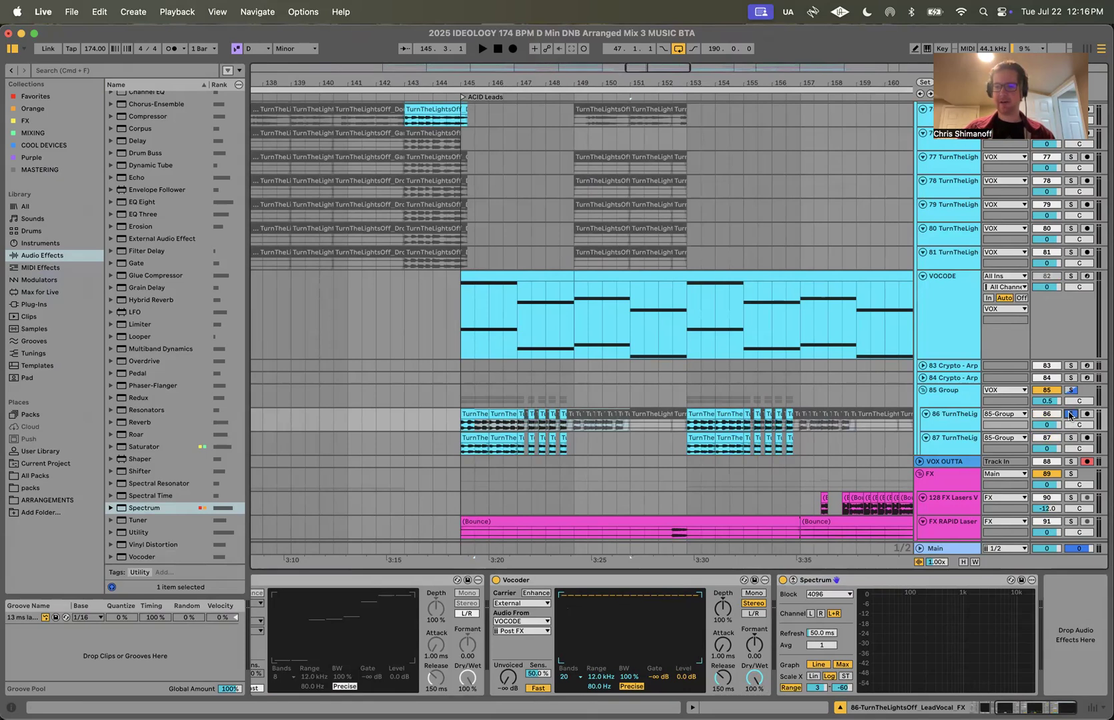
key("space")
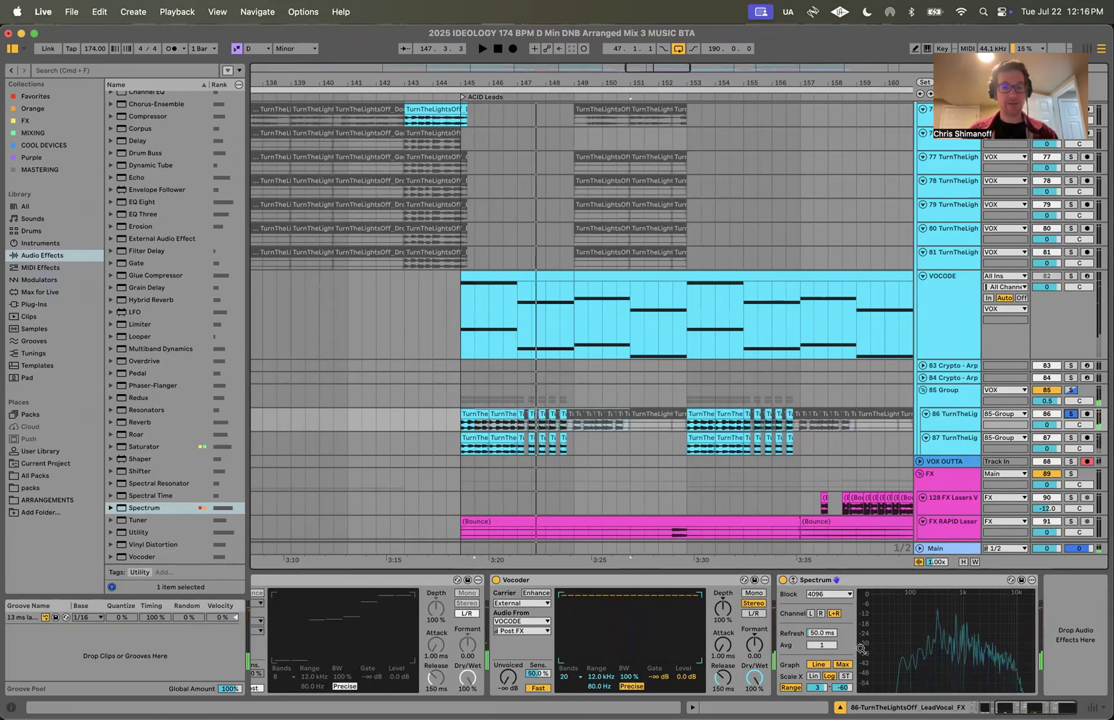
left_click(449, 426)
key("space")
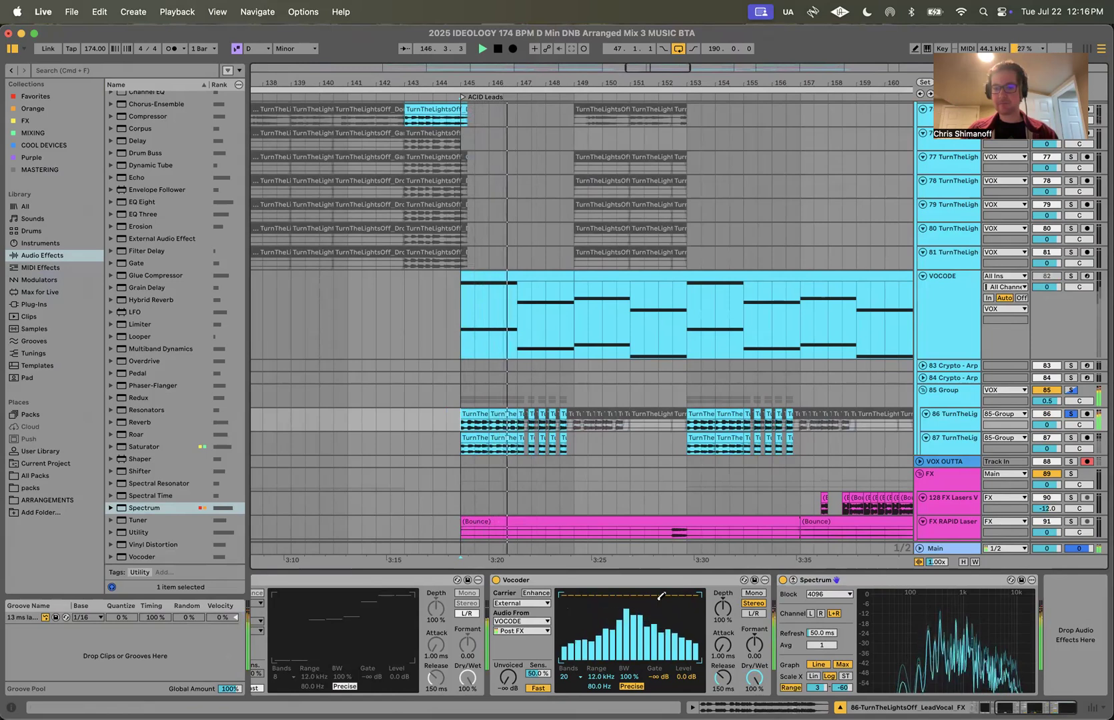
key("space")
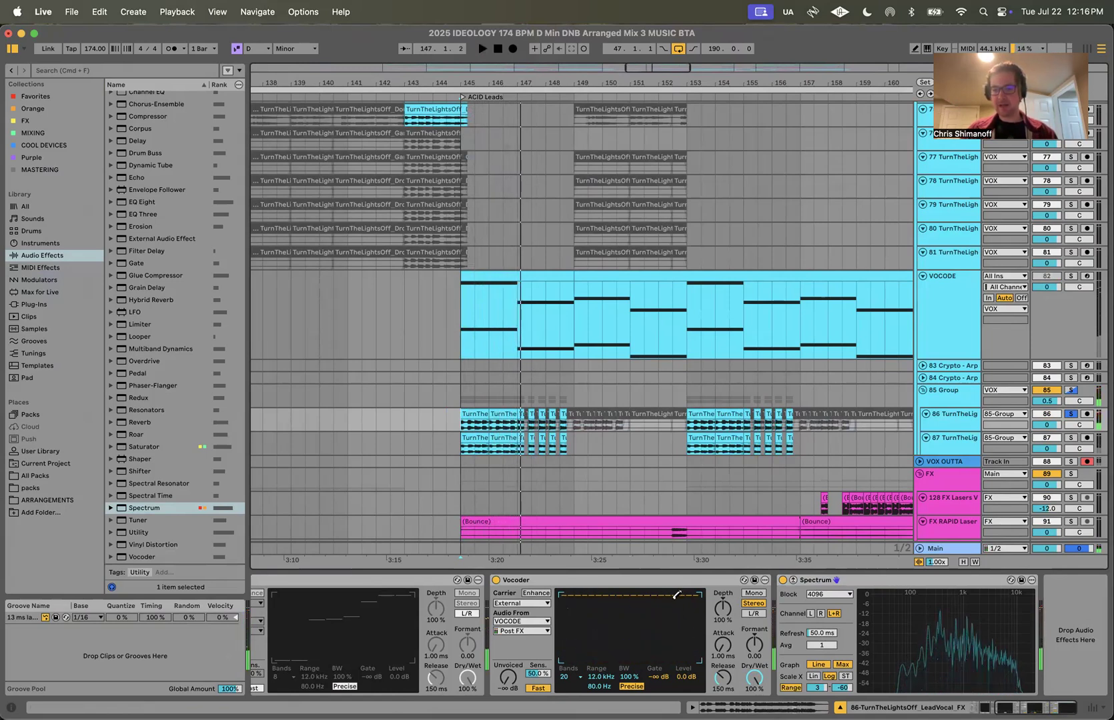
Step: Pull the lower half of the second Vocoder's 20 bands down to minimum and play the vocal from bar 145
mouse_move(978, 629)
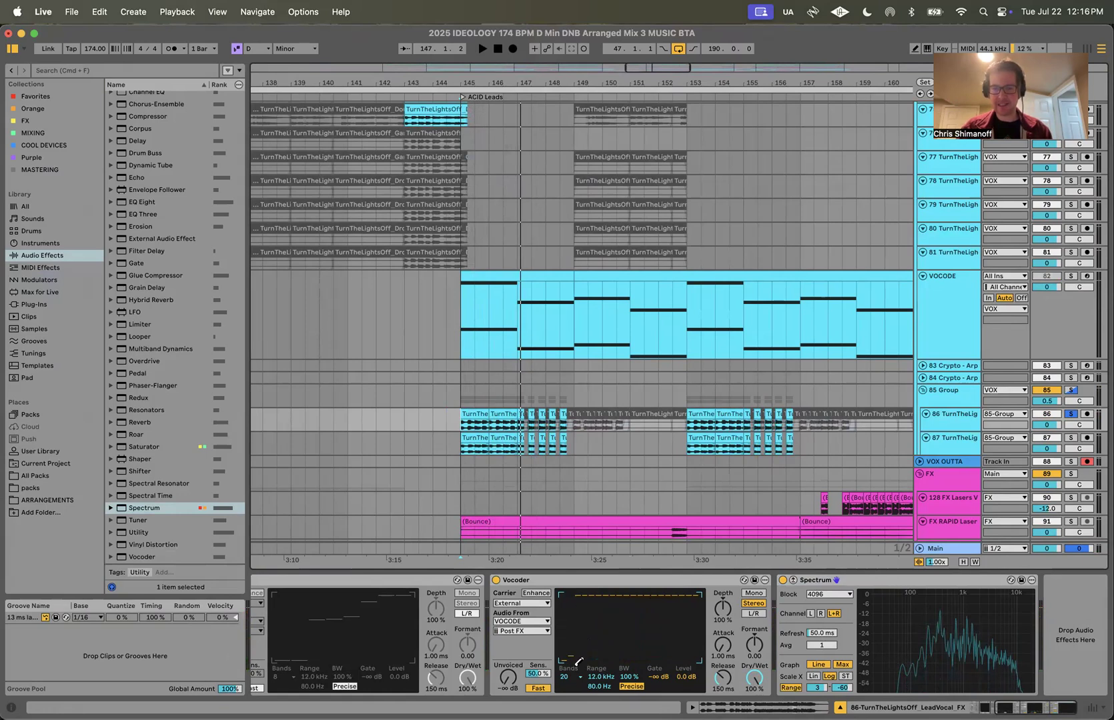
mouse_move(967, 663)
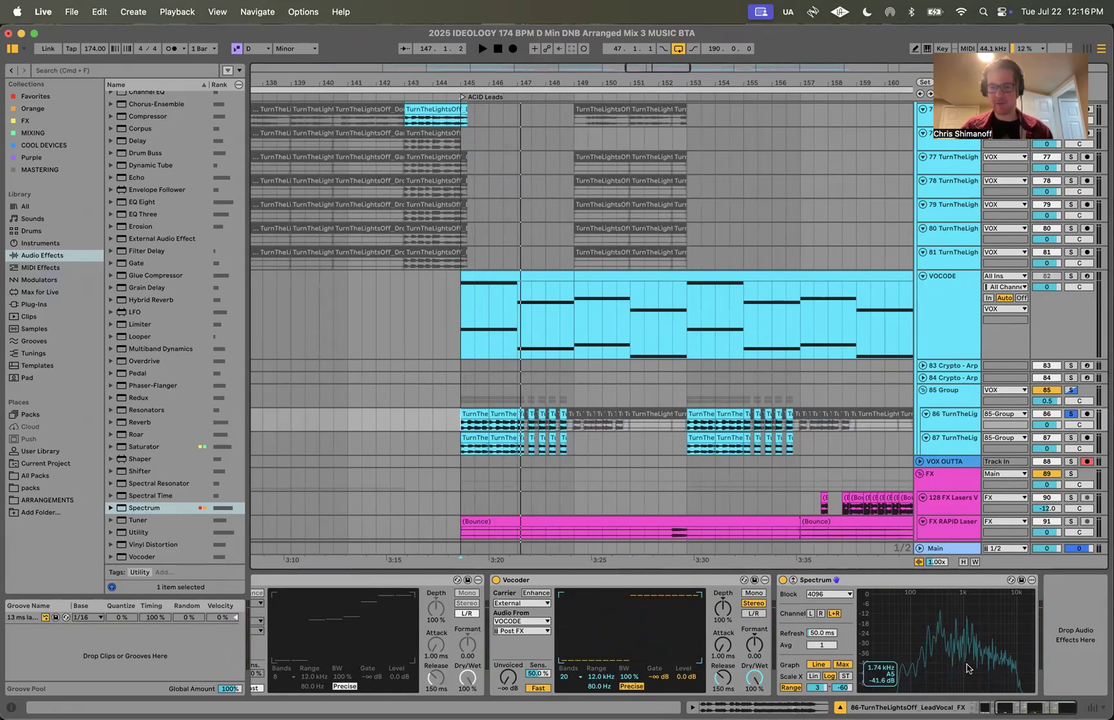
key("space")
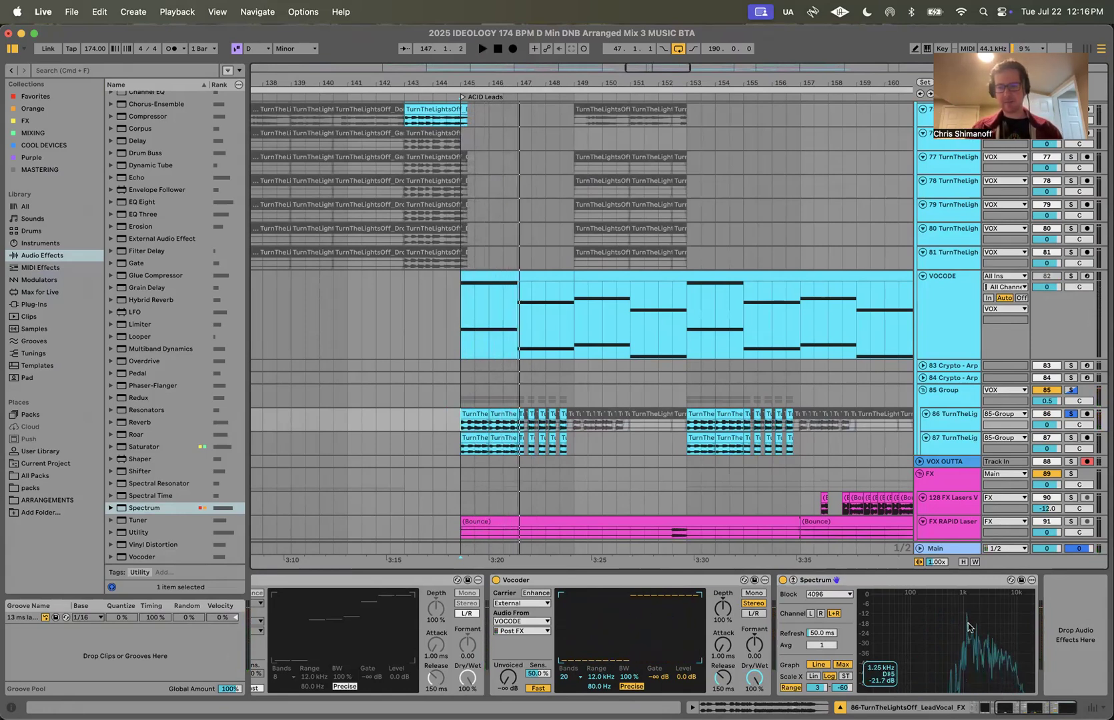
key("space")
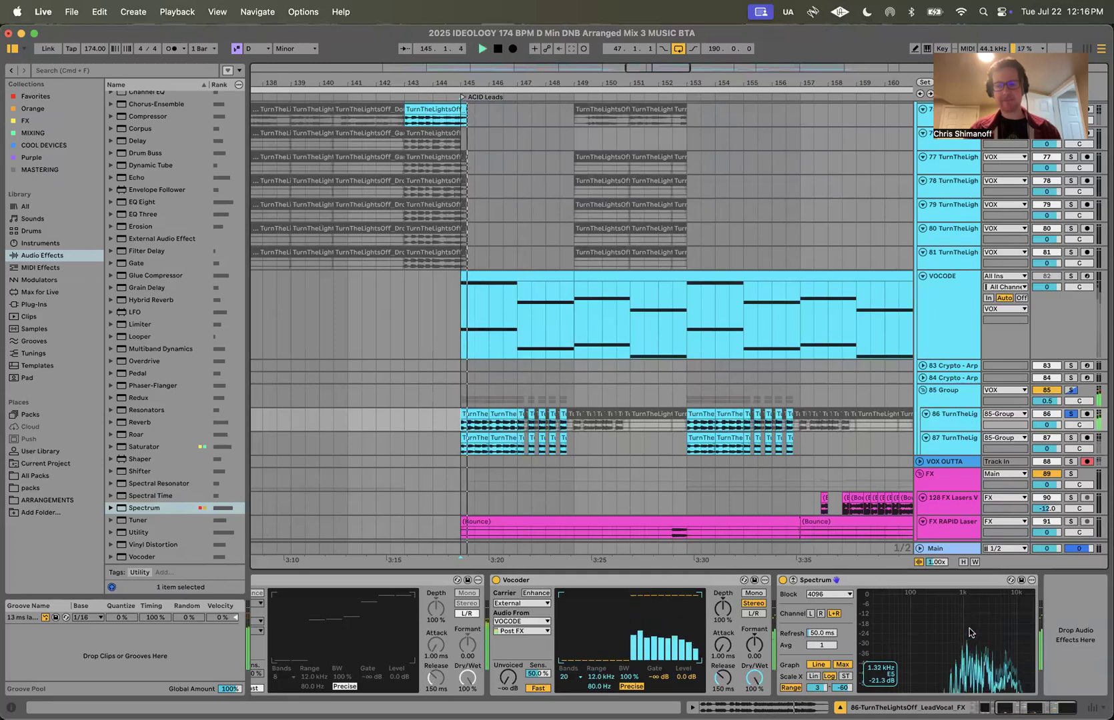
key("space")
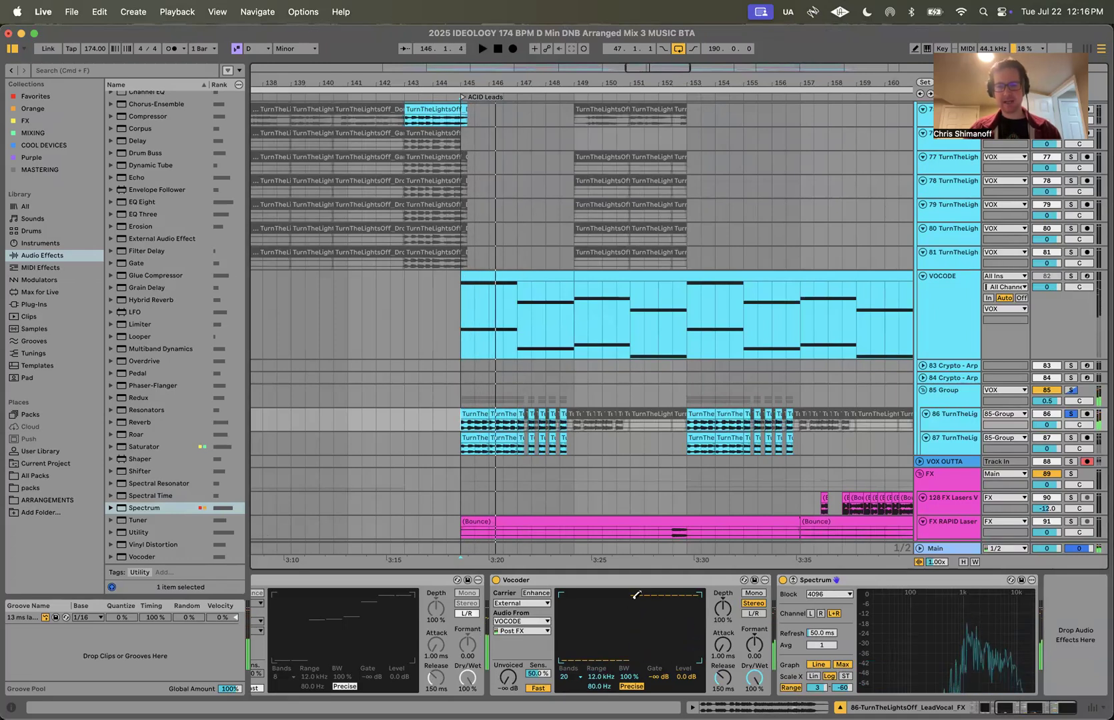
Step: Reshape the middle bands of the second Vocoder to partial levels and replay the vocal while watching the spectrum
key("space")
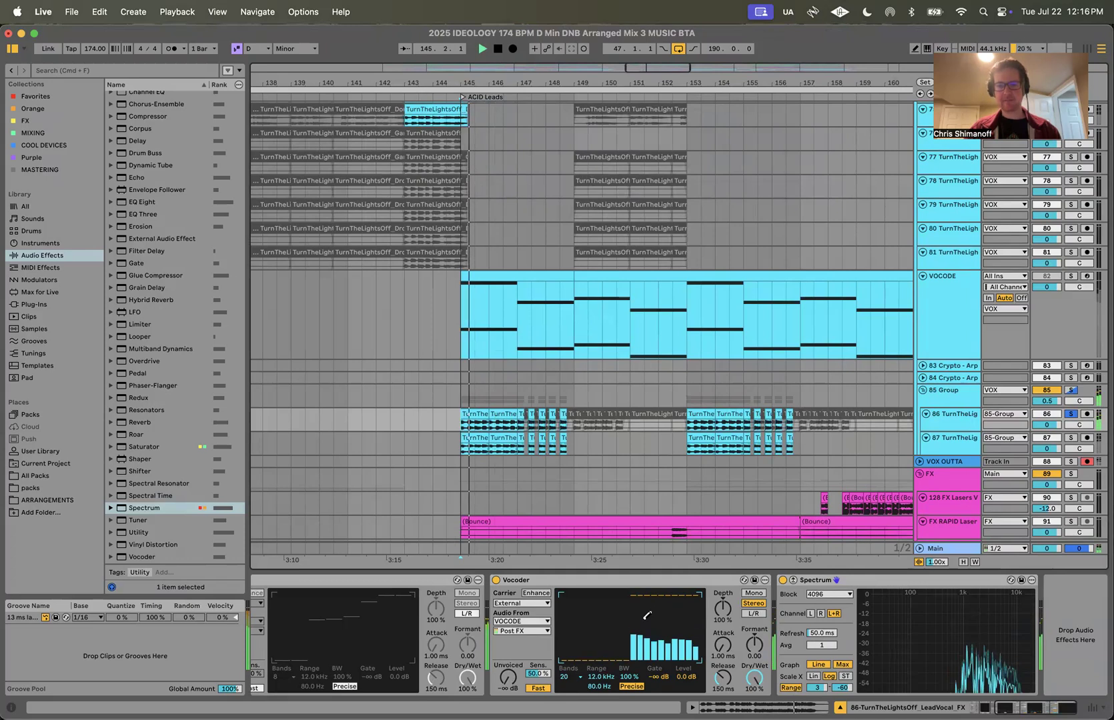
key("space")
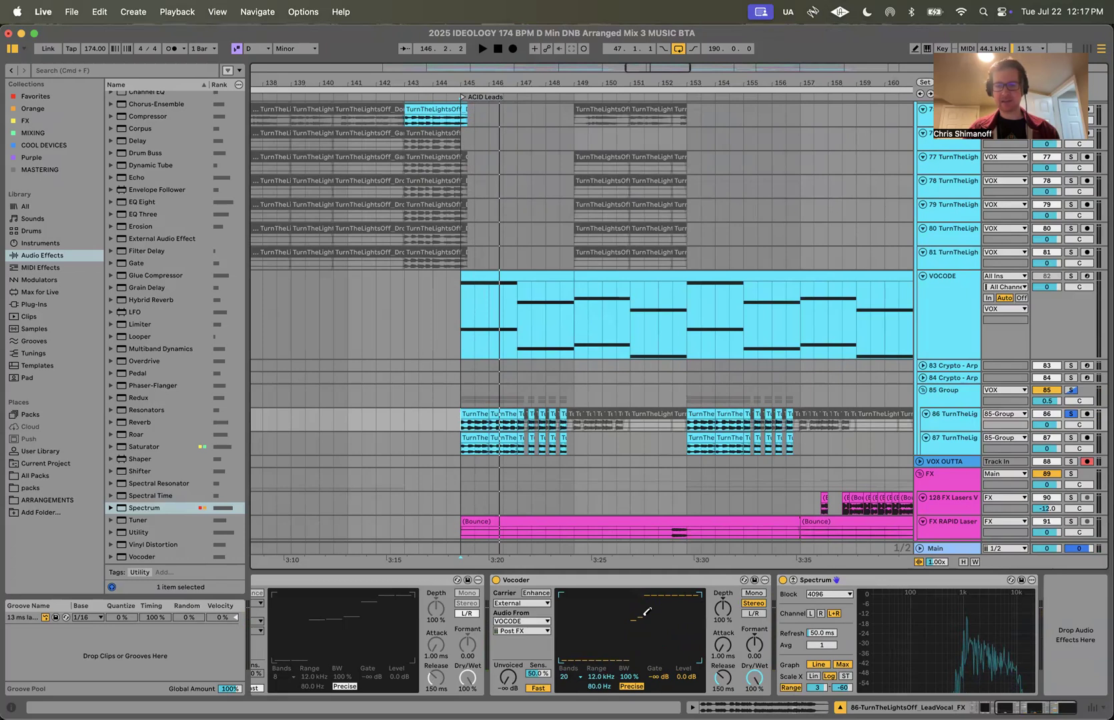
key("space")
mouse_move(1001, 651)
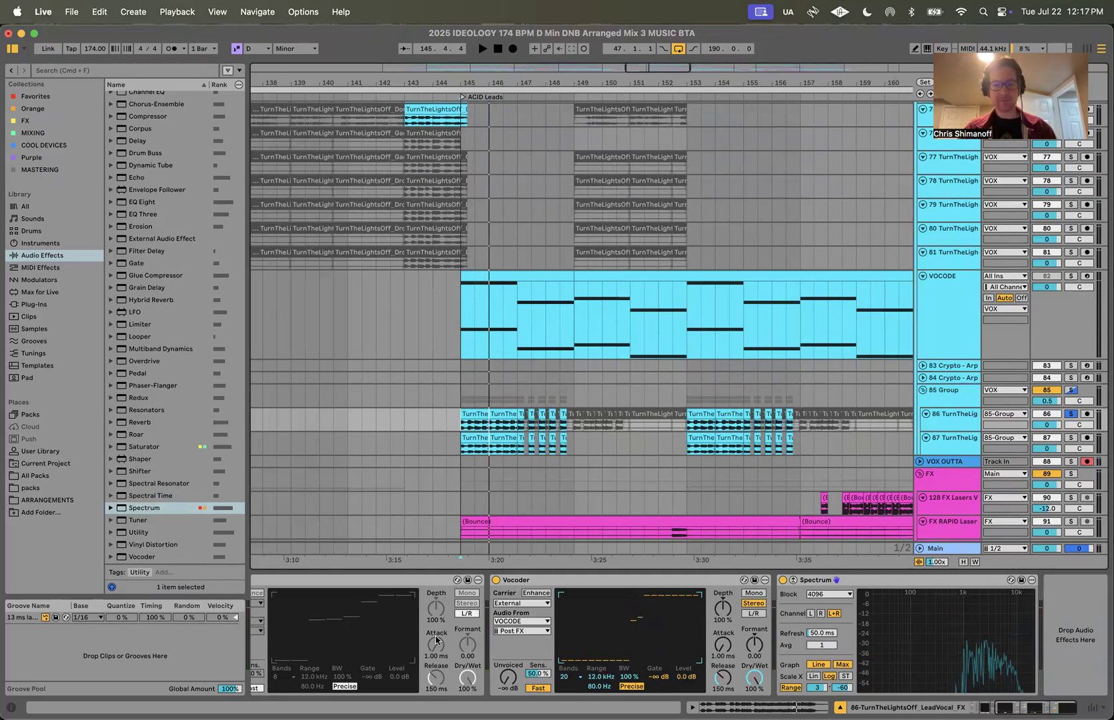
Step: Keep the first Vocoder bypassed and set the second Vocoder to 4 bands
scroll(435, 640, "left", 3)
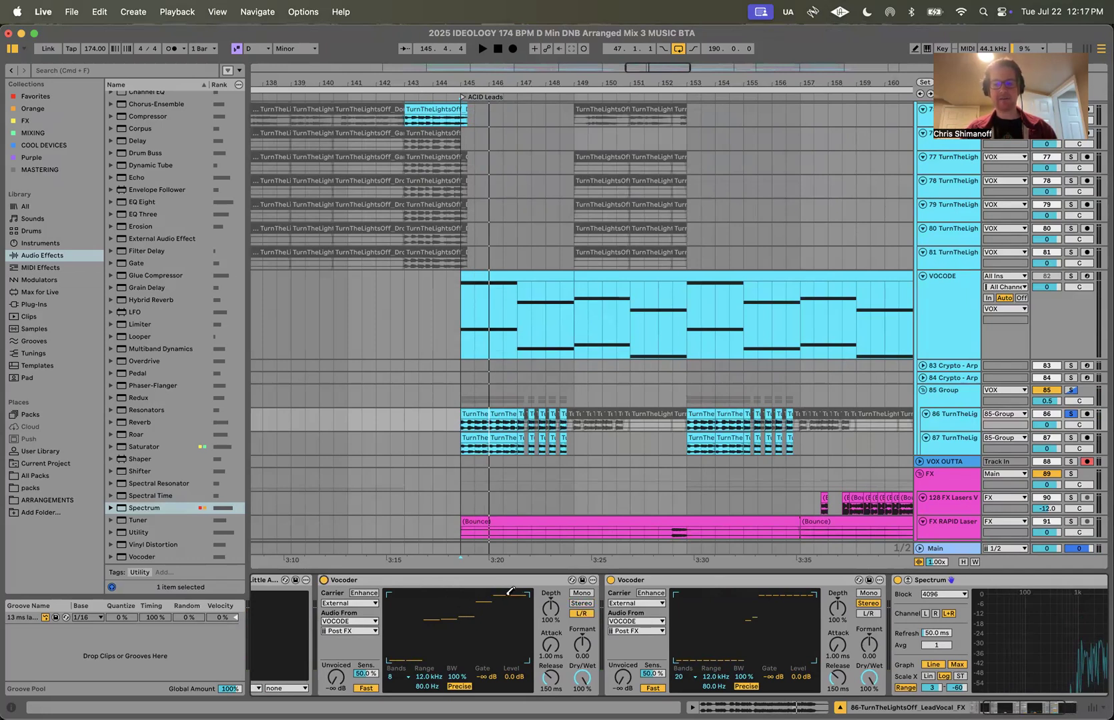
left_click(324, 579)
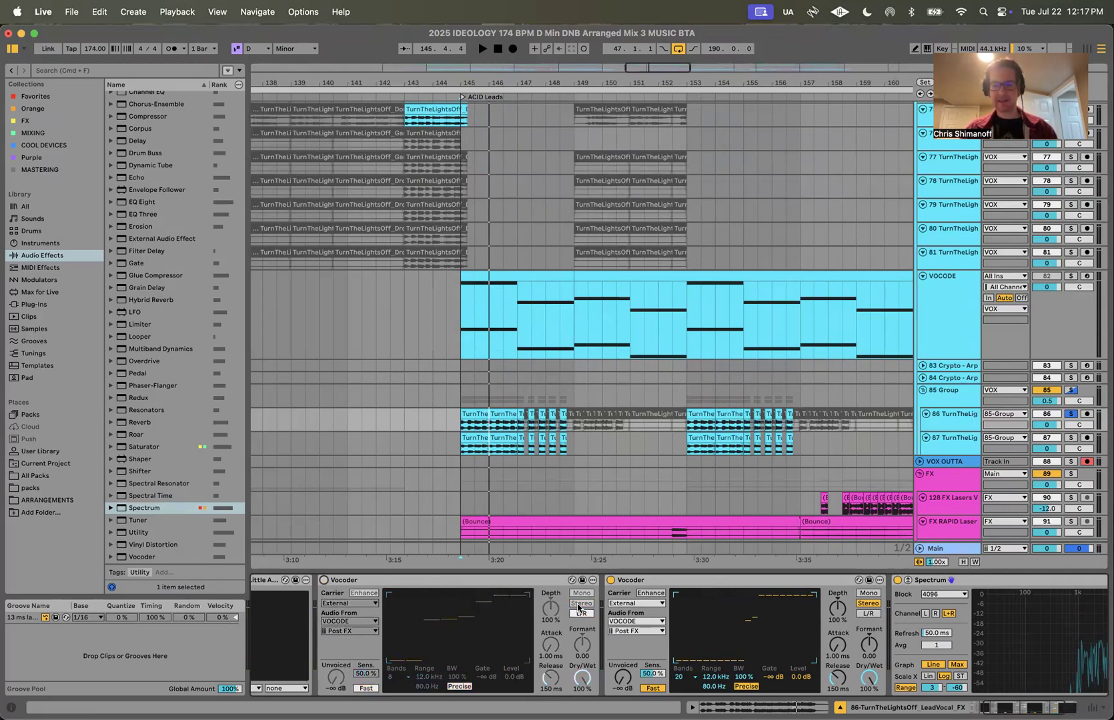
scroll(578, 607, "right", 2)
left_click(622, 676)
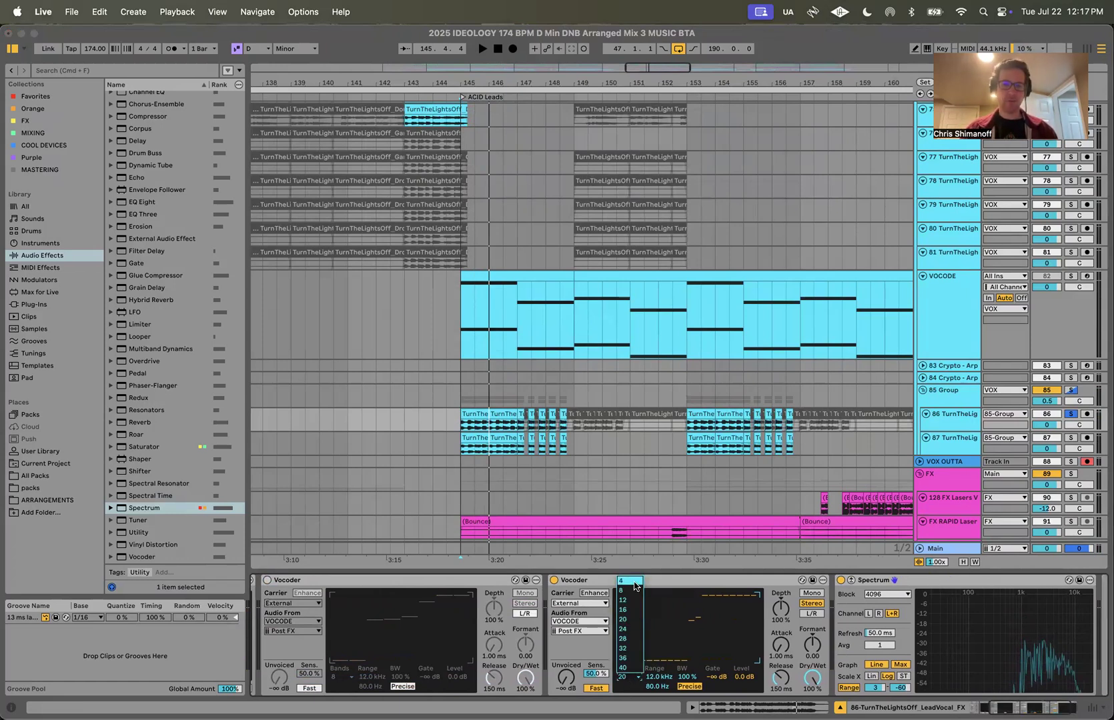
left_click(634, 584)
scroll(576, 639, "right", 2)
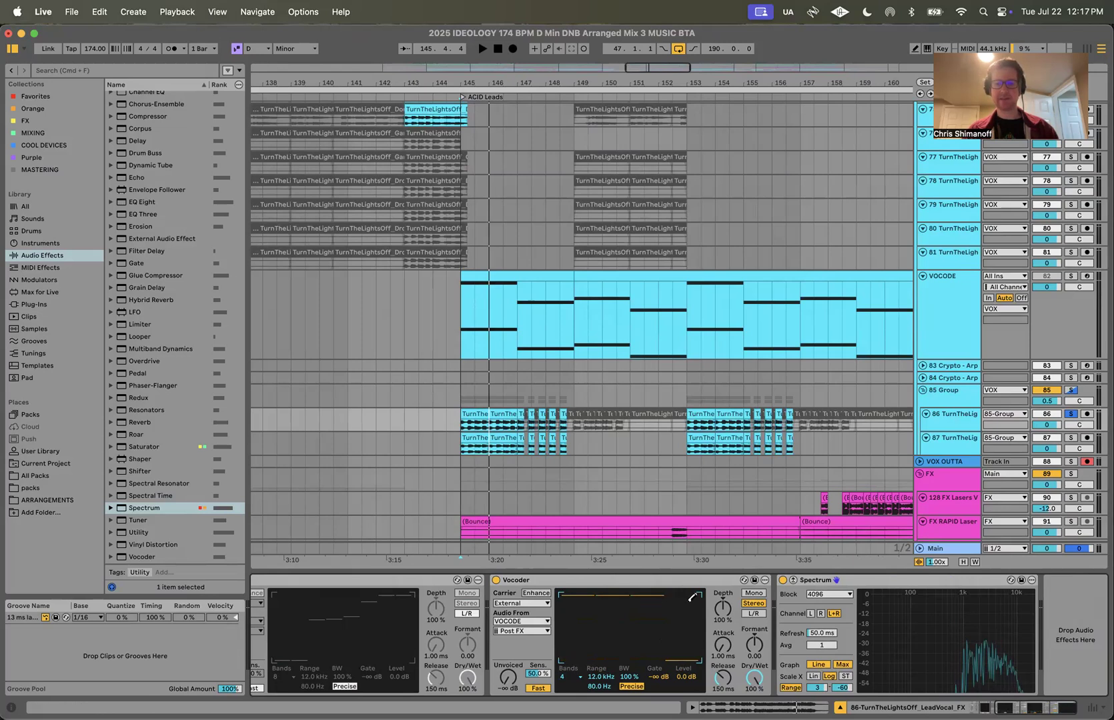
Step: Play the vocal with all four Vocoder bands raised, pull the lowest band down to minimum, and replay it
key("space")
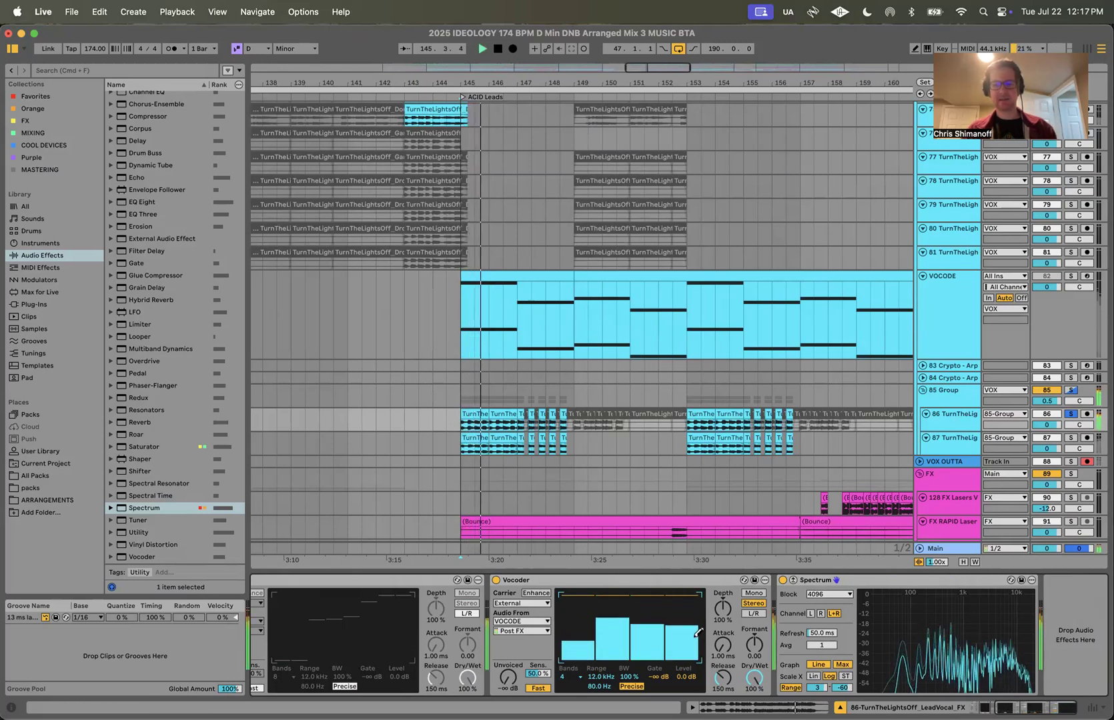
key("space")
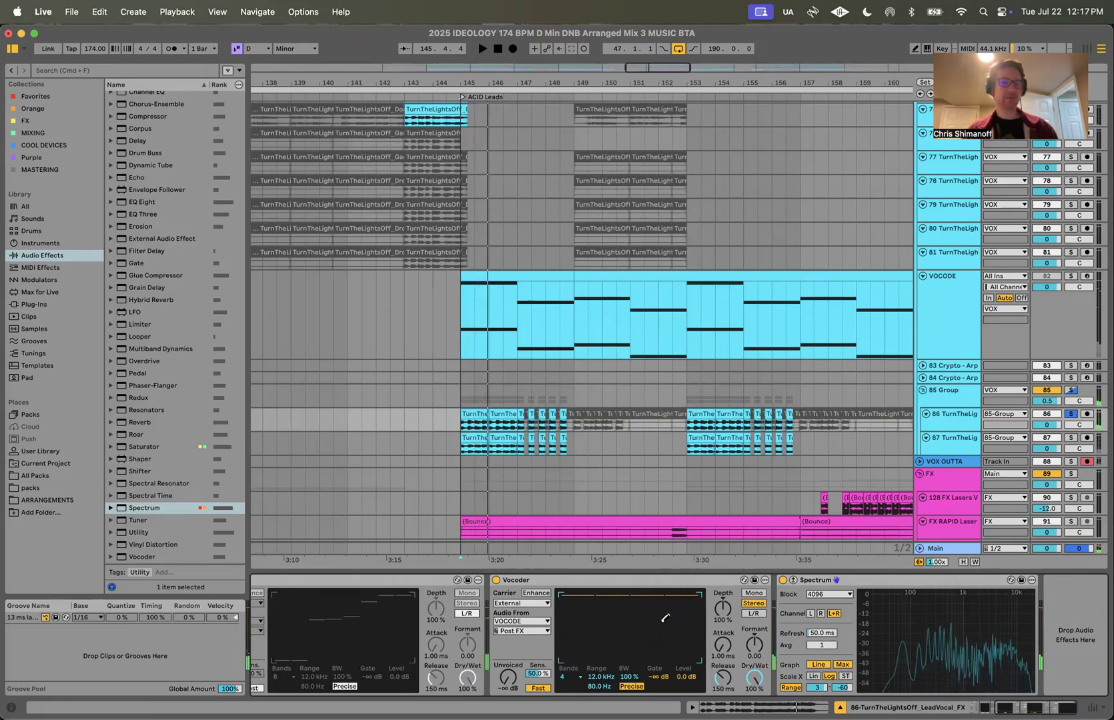
left_click_drag(578, 600, 578, 675)
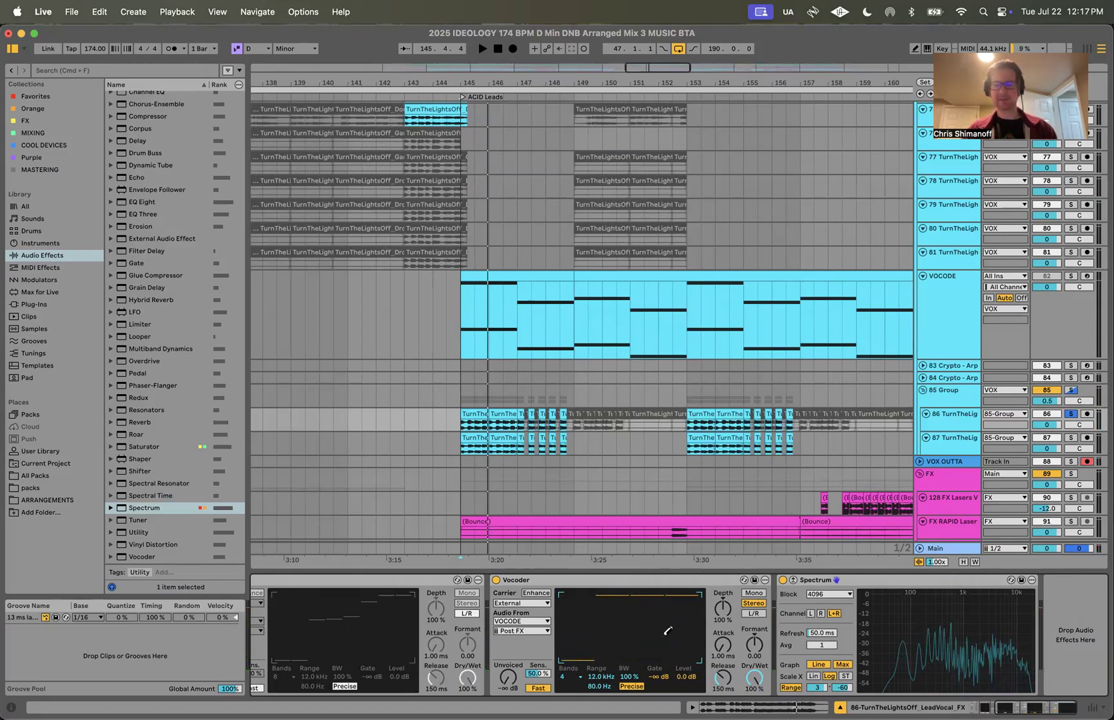
key("space")
key("space")
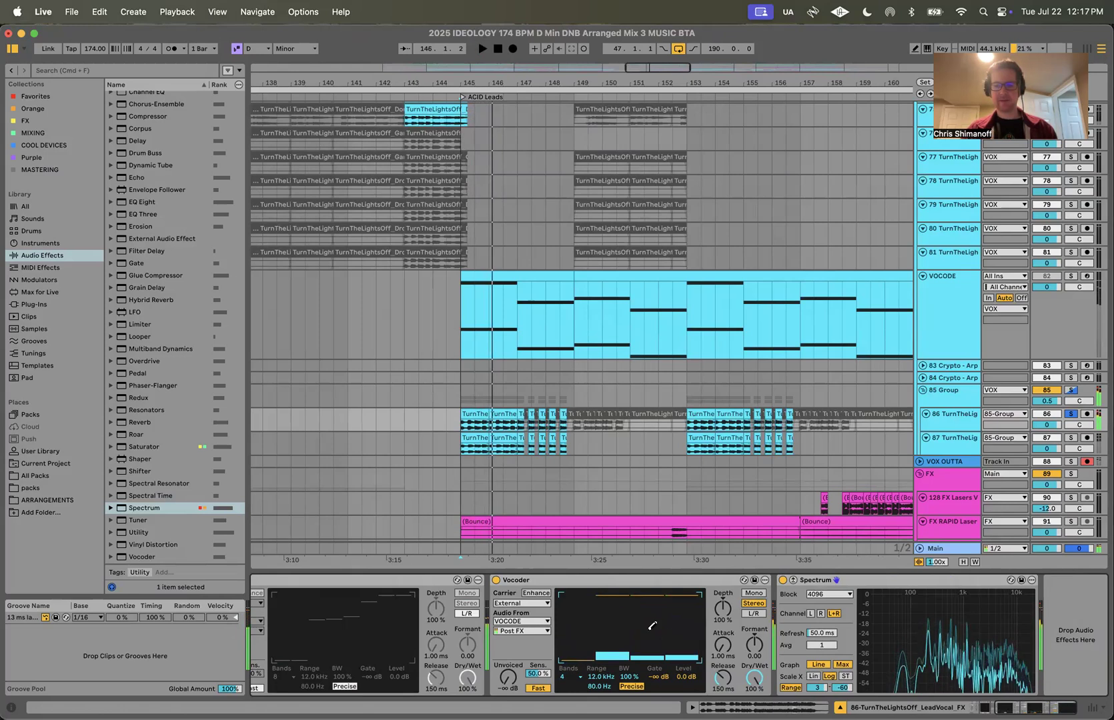
left_click_drag(617, 596, 618, 563)
key("space")
key("space")
key("space")
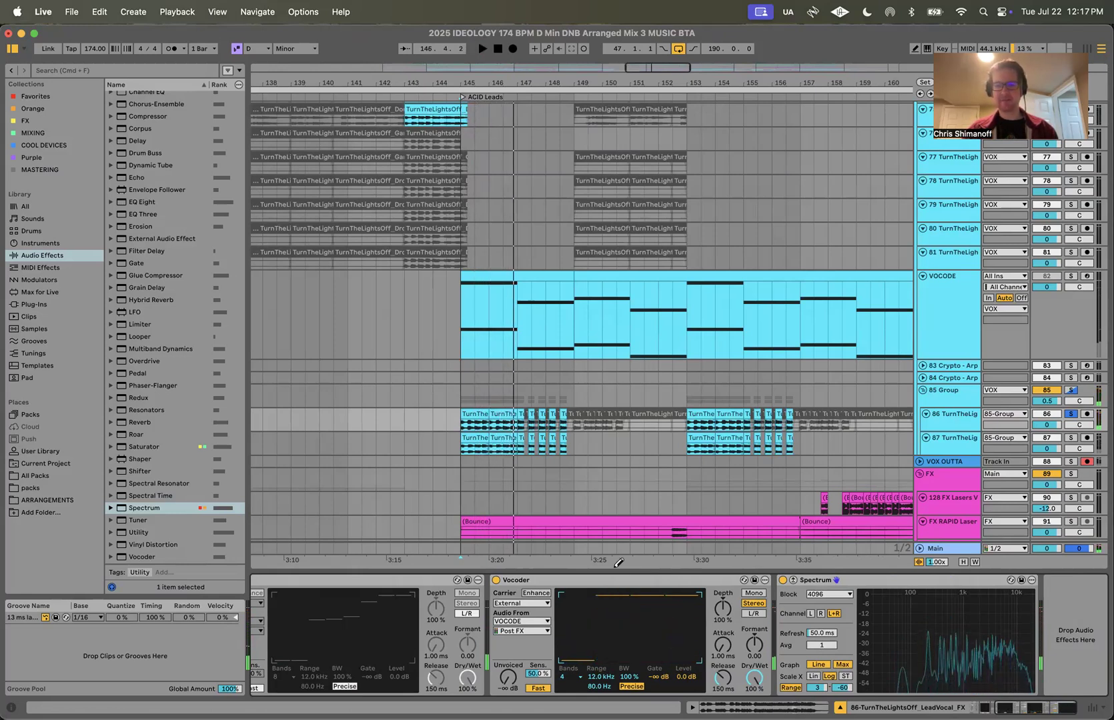
Step: Raise the second Vocoder's lowest band back to maximum, set it to 40 bands, and play the vocal
left_click_drag(586, 608, 584, 534)
left_click(564, 676)
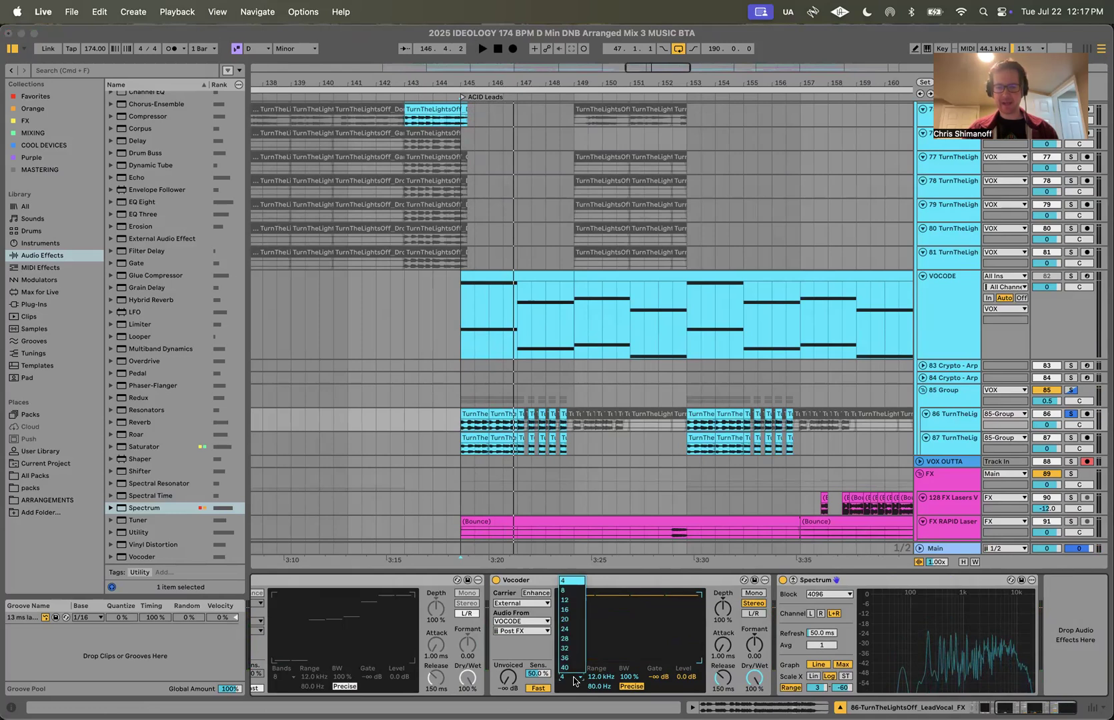
left_click(567, 669)
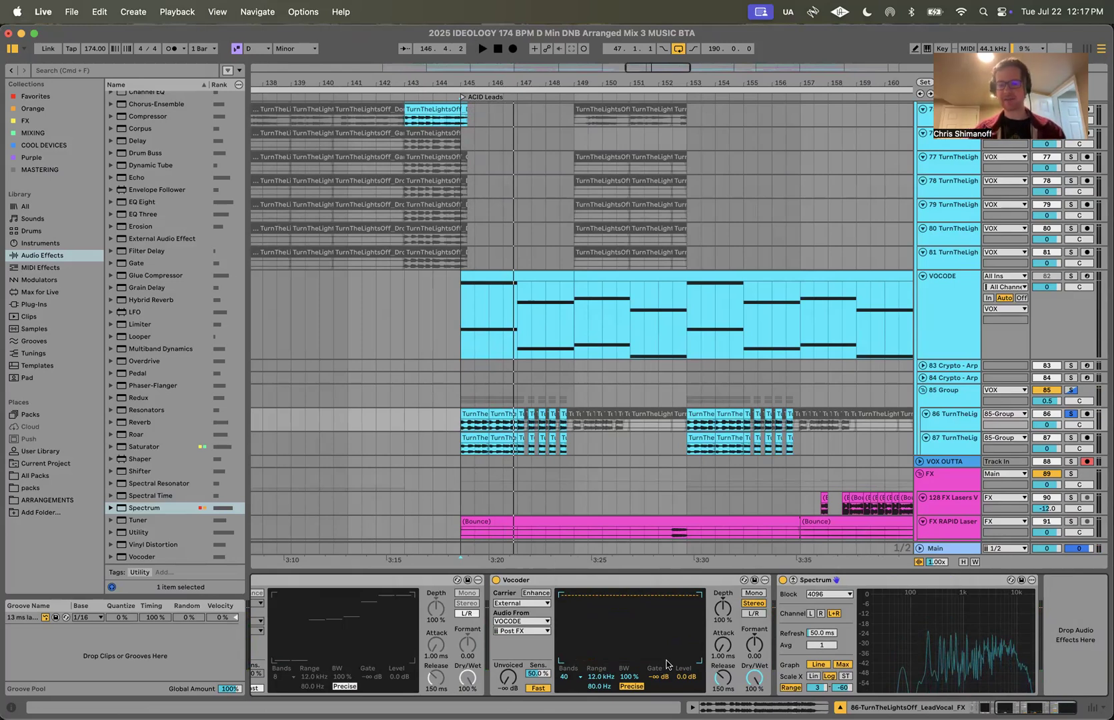
key("space")
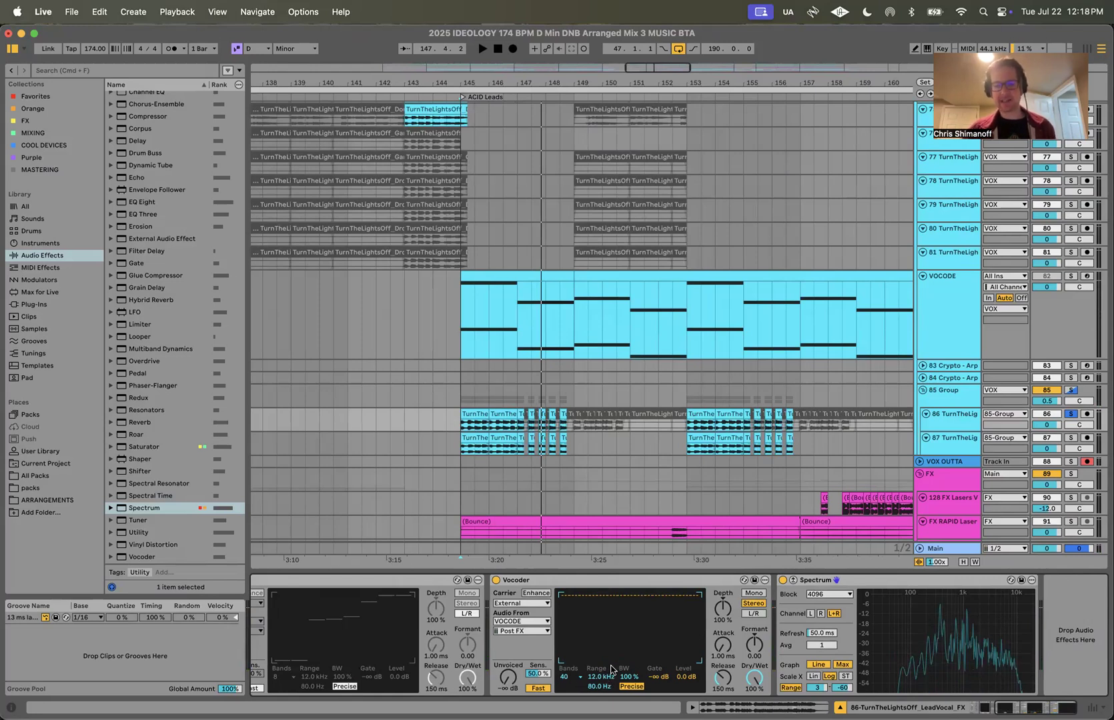
Step: Compare the second Vocoder's Precise and Retro filter modes while replaying the vocal, ending in Retro mode
left_click(633, 687)
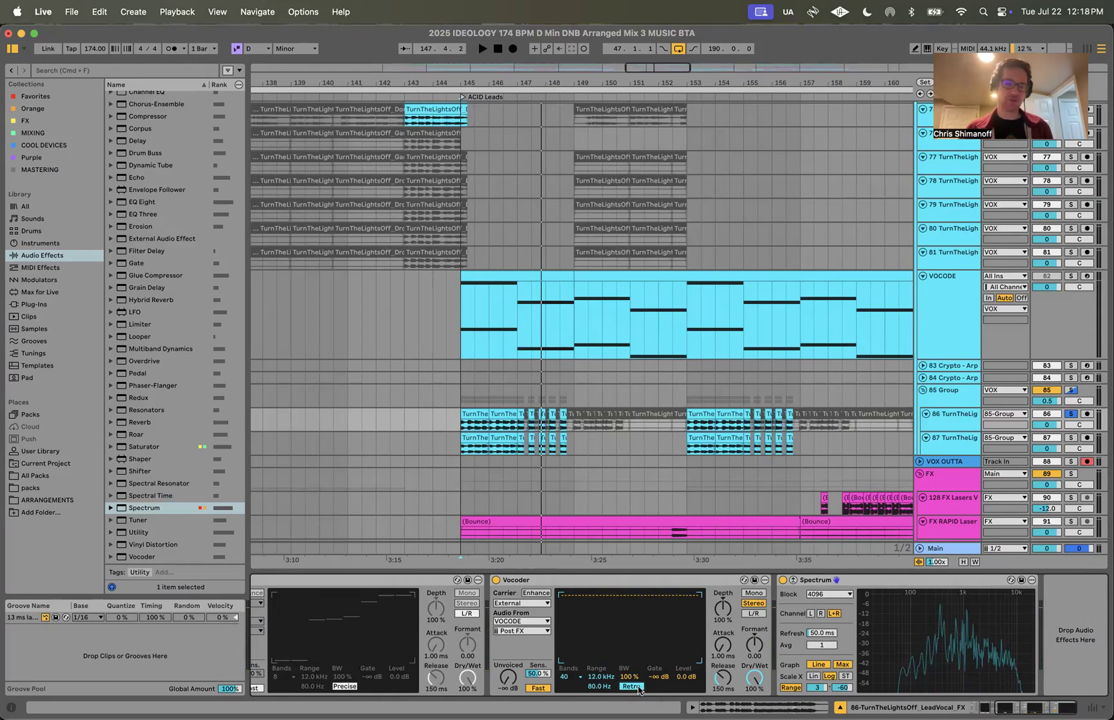
key("space")
left_click(633, 687)
left_click(634, 687)
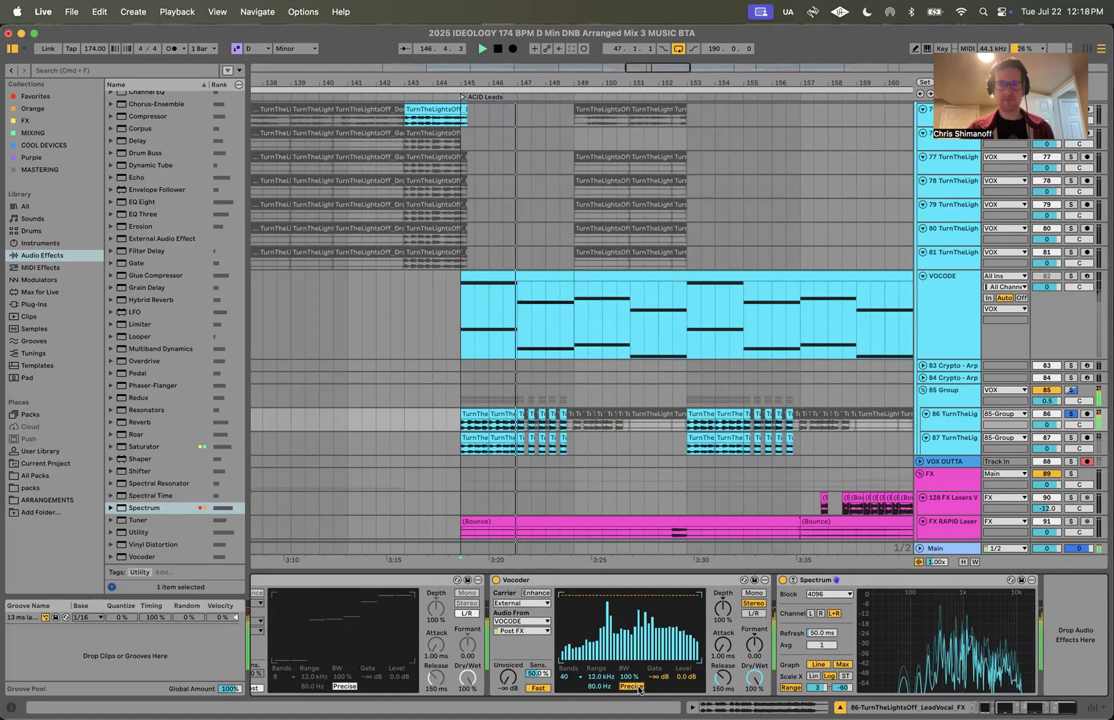
key("space")
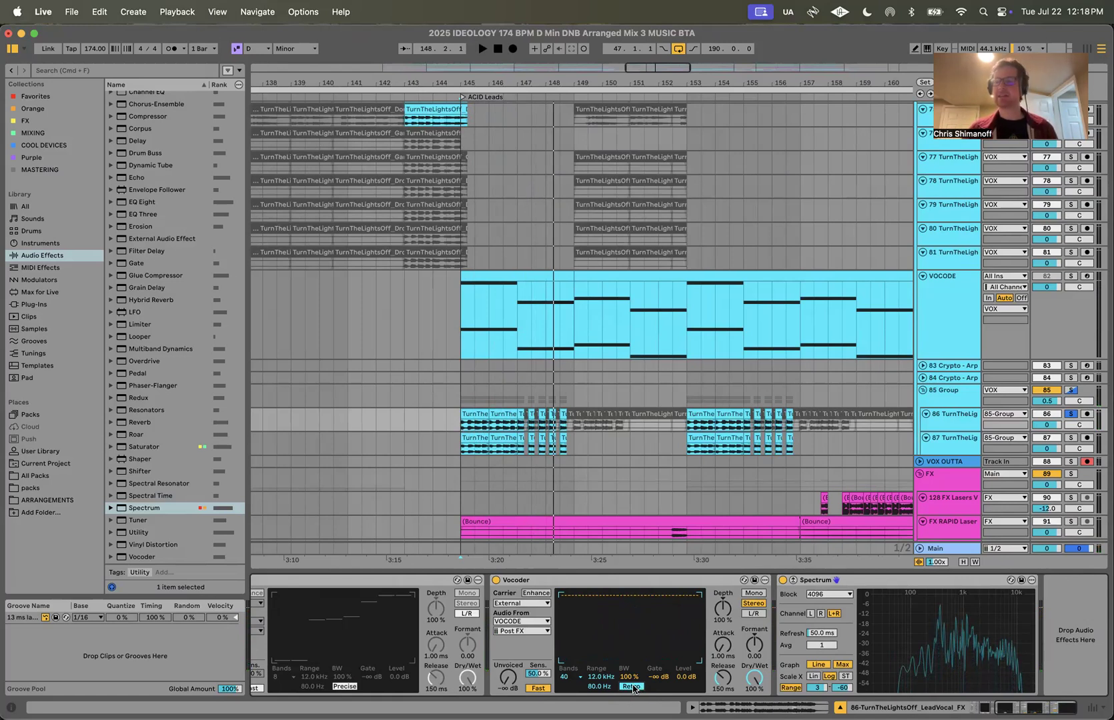
key("space")
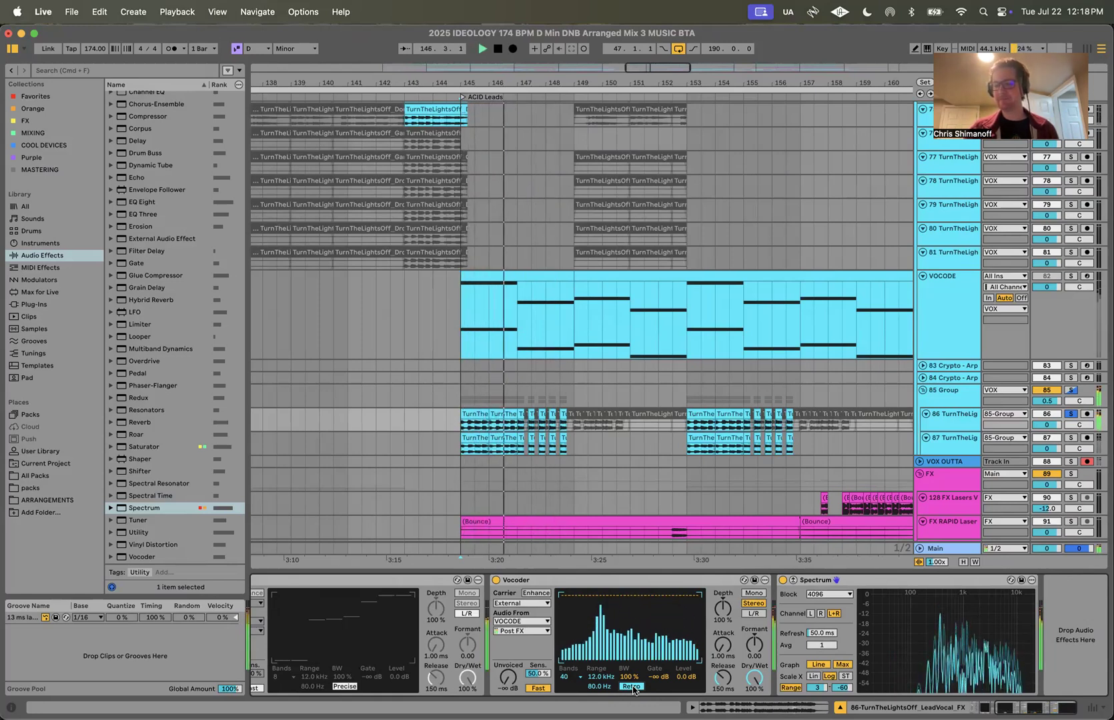
Step: Replay the vocal with the second Vocoder's bandwidth widened to 200 %, and narrow the bandwidth to 10 %
key("space")
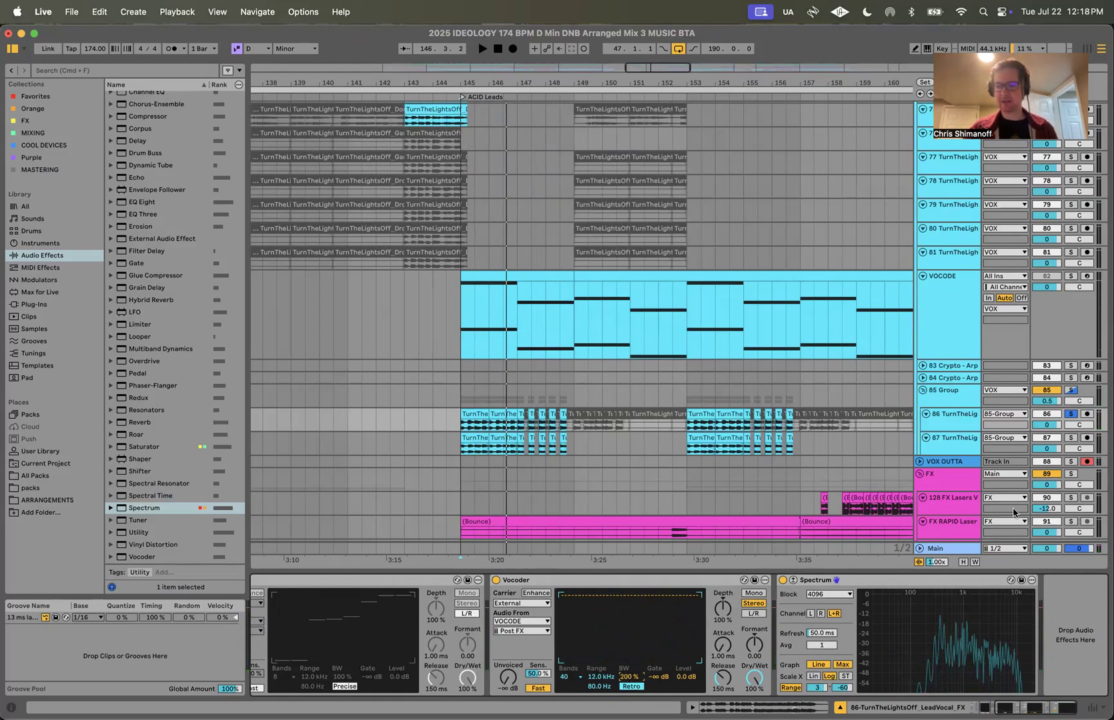
key("XF86AudioLowerVolume")
key("space")
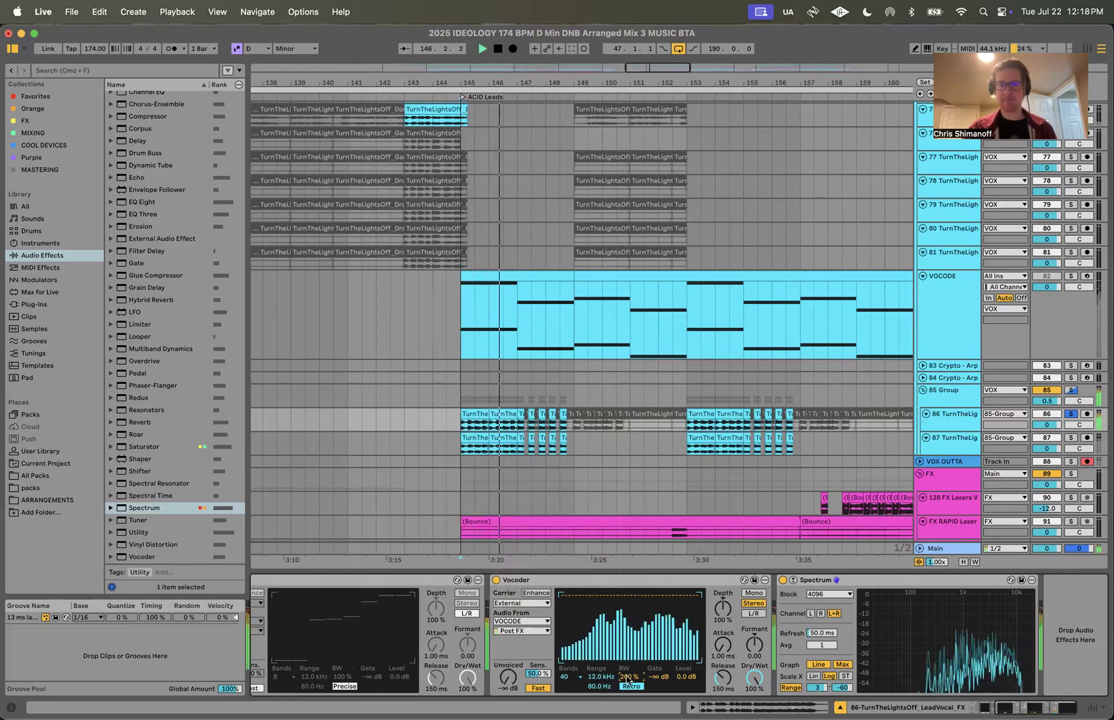
key("space")
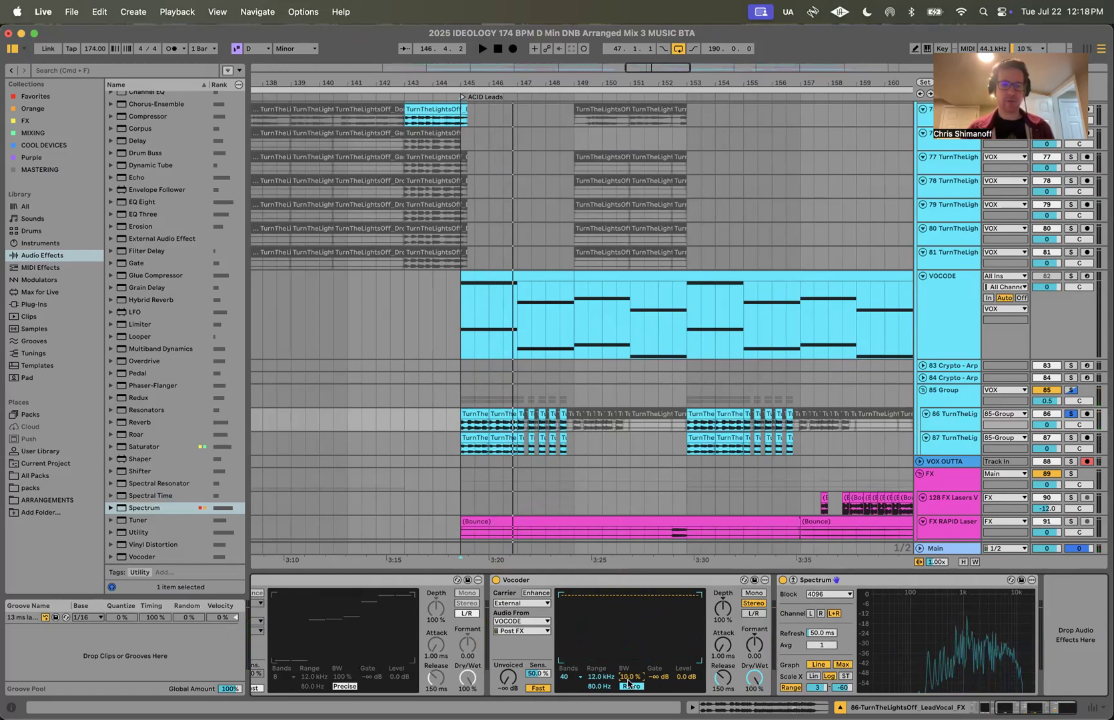
Step: Play the vocal at the narrow bandwidth, lower the lowest bands slightly, and replay it against the spectrum
mouse_move(962, 659)
key("space")
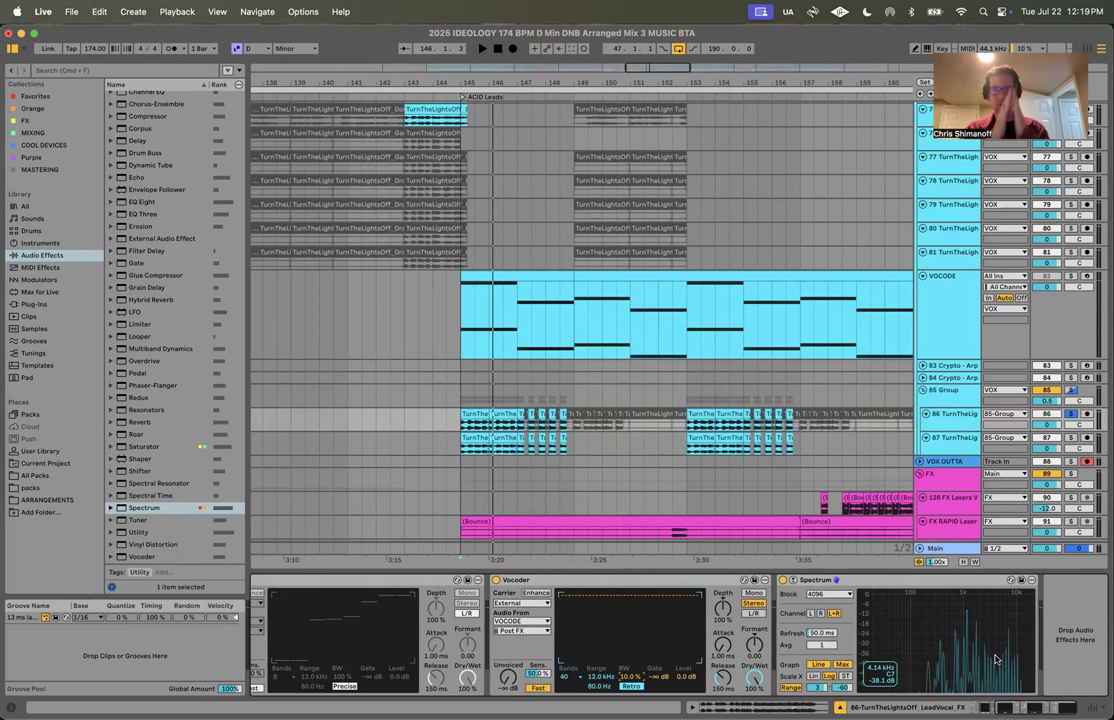
mouse_move(601, 625)
left_mouse_down()
mouse_move(694, 592)
mouse_move(528, 601)
left_mouse_up()
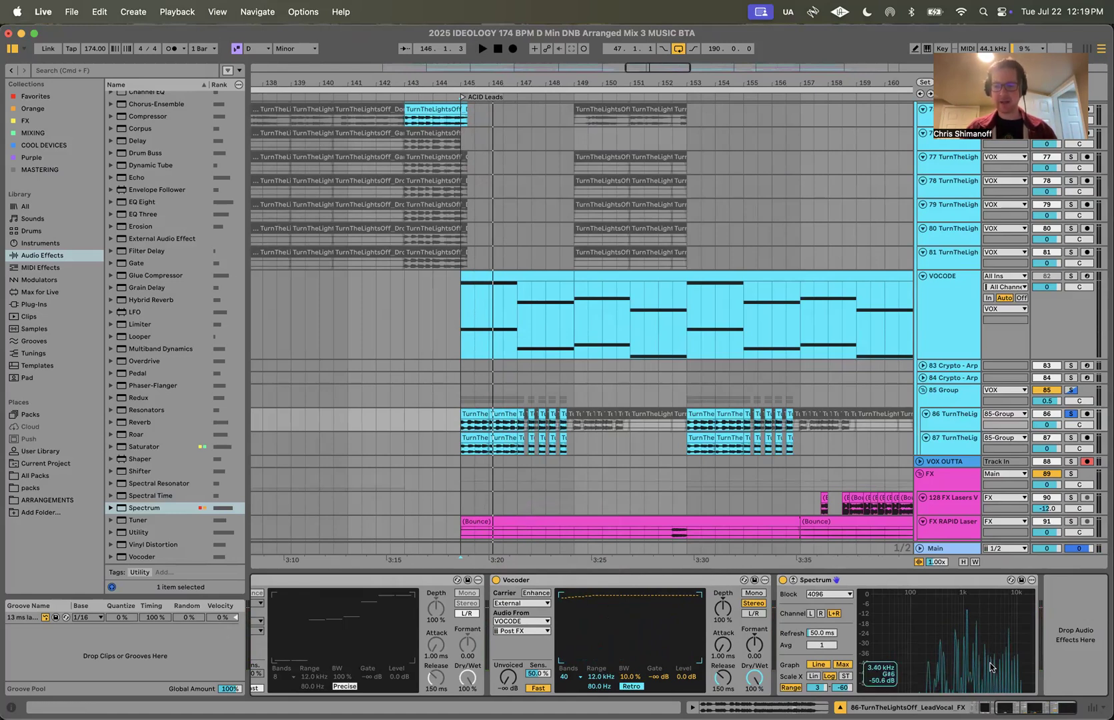
key("space")
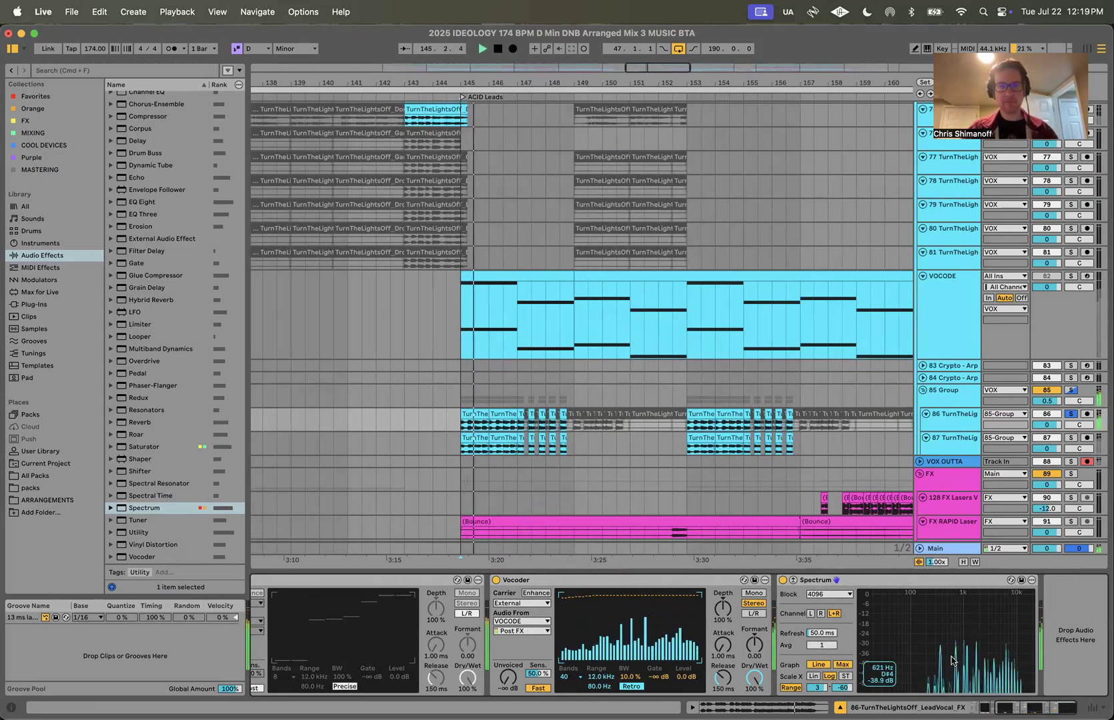
key("space")
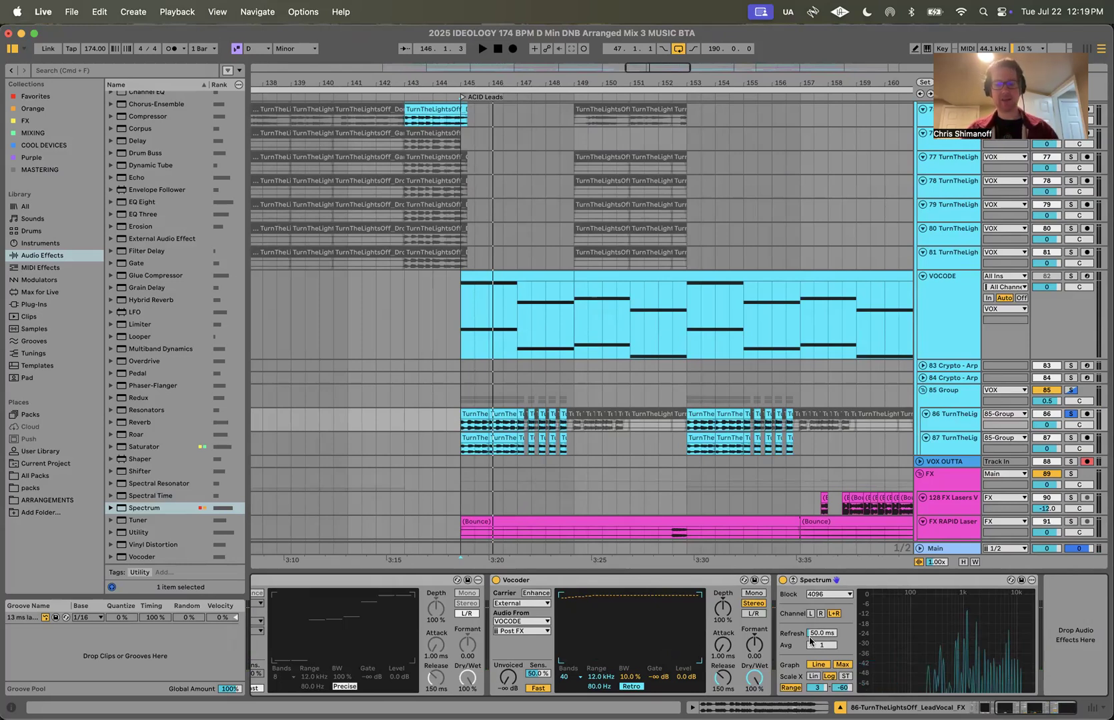
Step: Reset the second Vocoder's bandwidth to 100 %, switch the filters back to Precise, and reduce the band count to 12
double_click(622, 678)
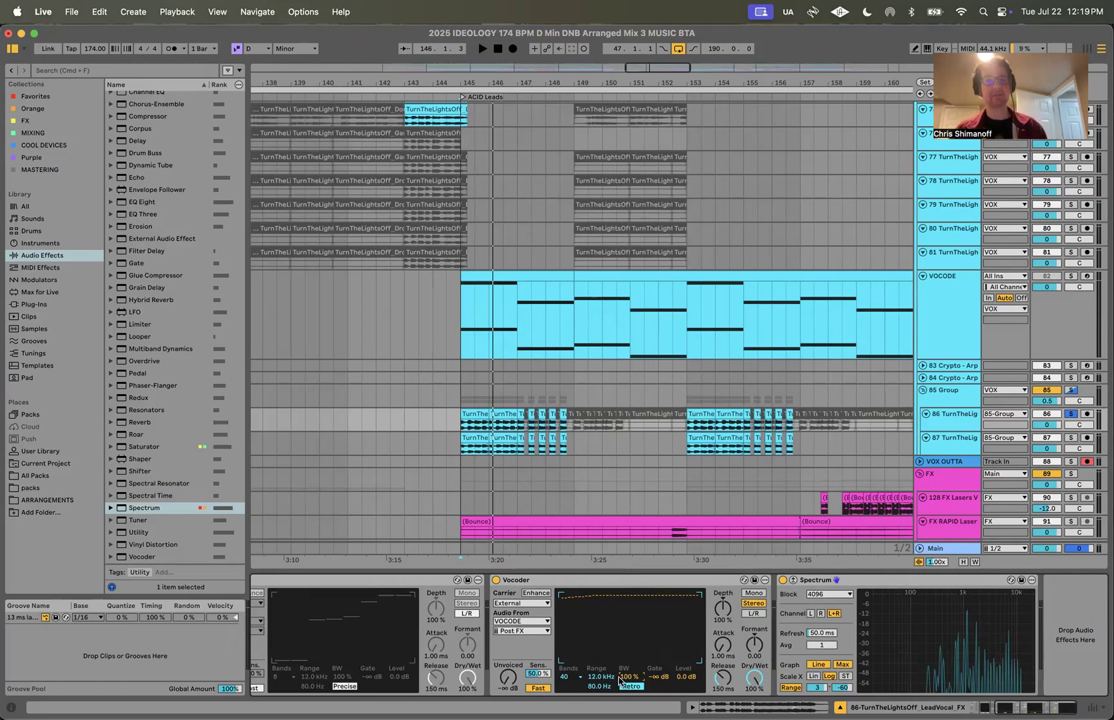
left_click(628, 687)
left_click(577, 678)
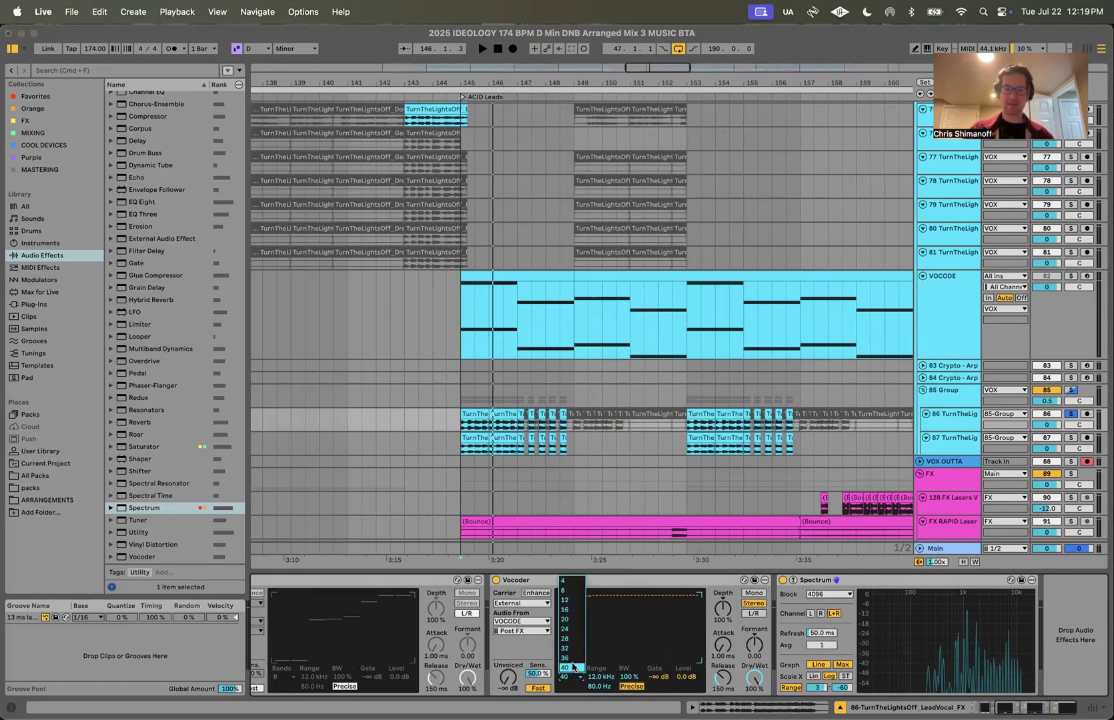
left_click(565, 616)
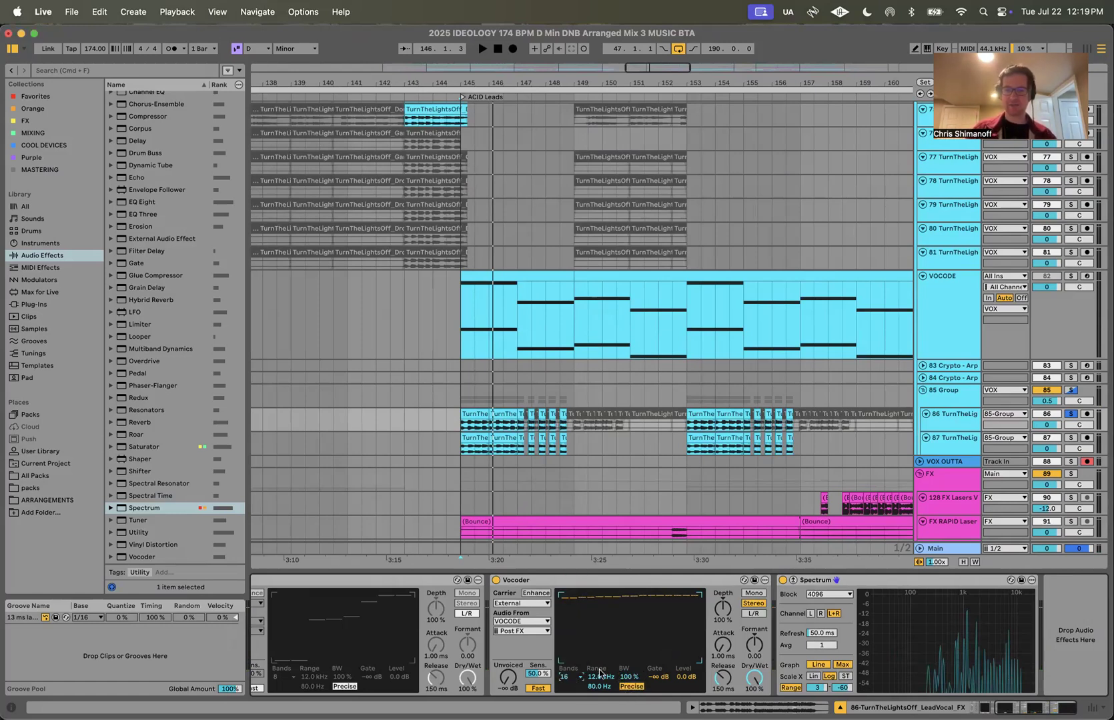
left_click(564, 676)
left_click(570, 609)
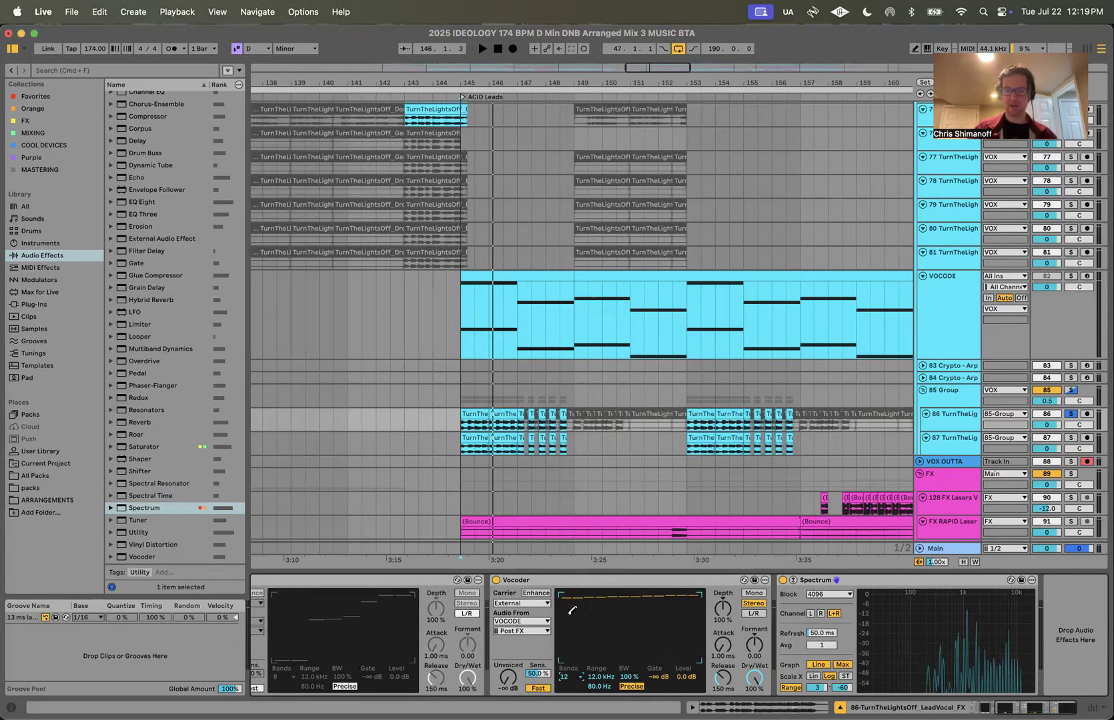
Step: Draw a shallow dip across the lower-middle bands of the second Vocoder while auditioning the vocal
key("space")
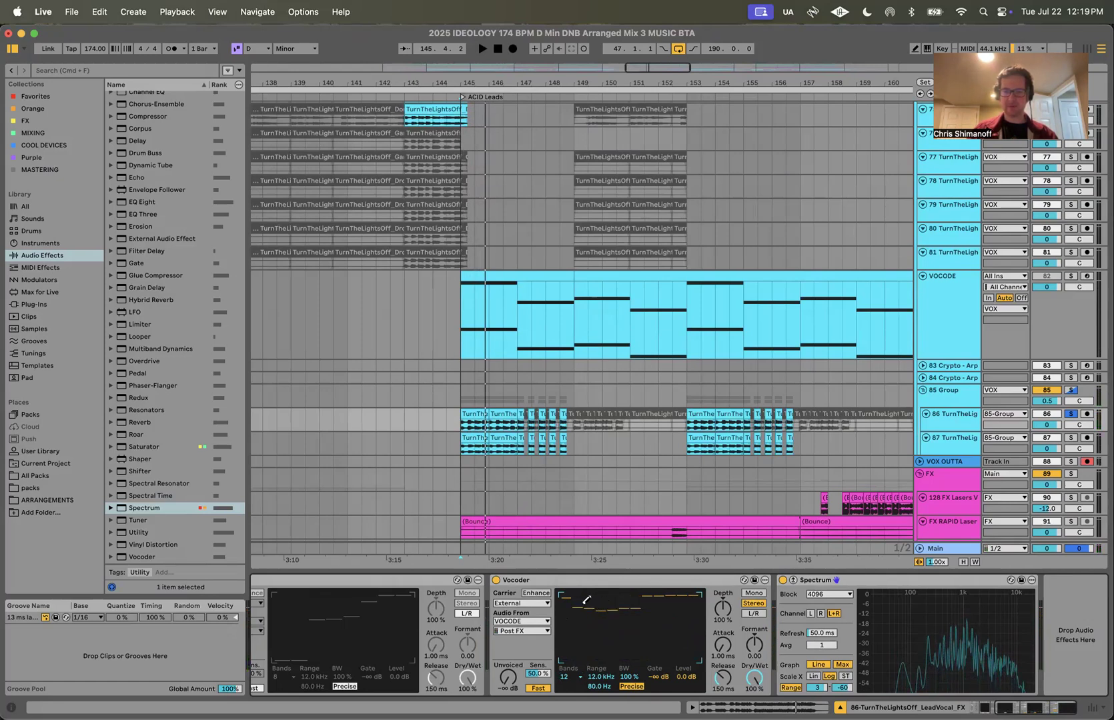
key("space")
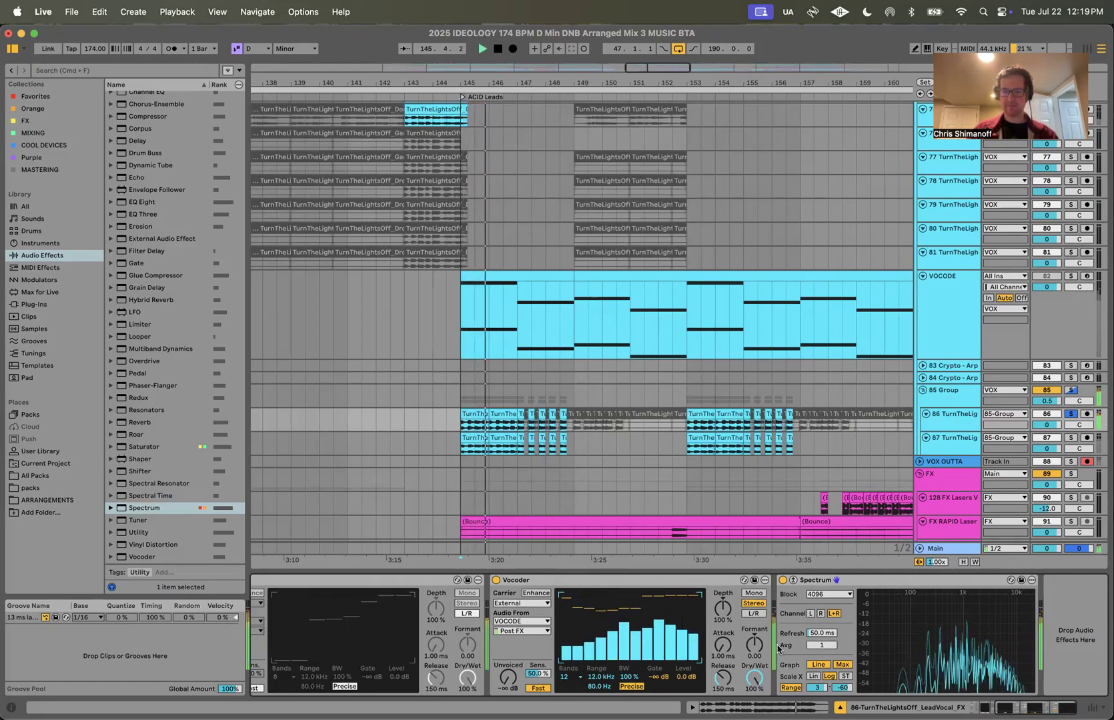
key("space")
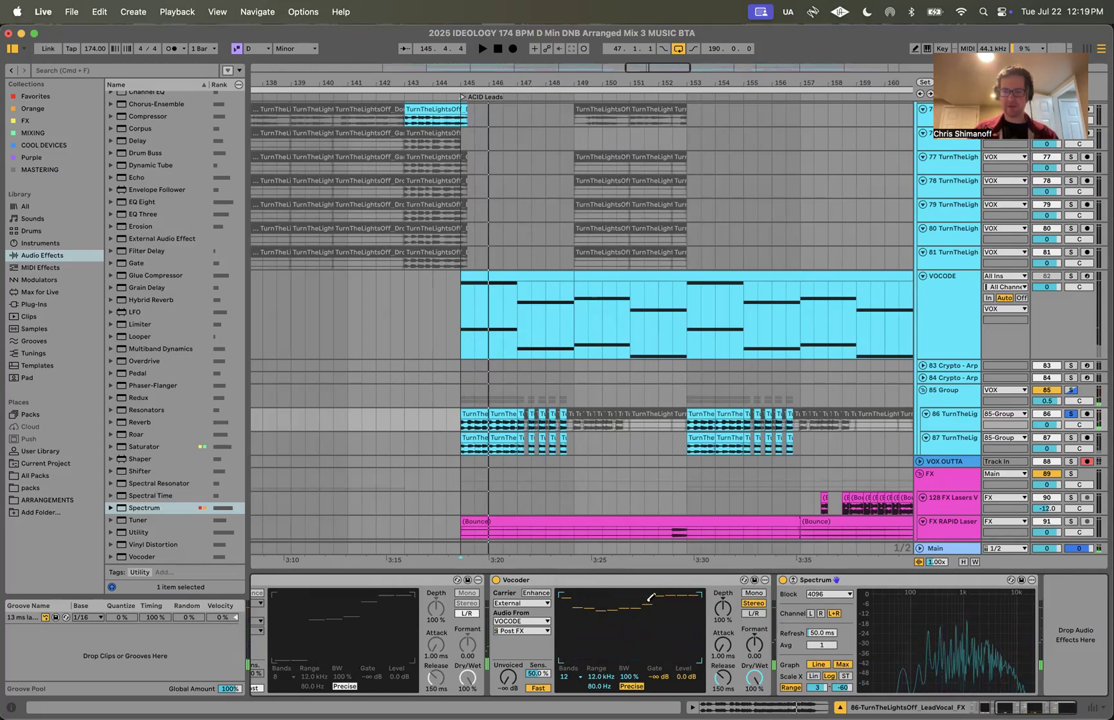
Step: Lower the second Vocoder's Depth to 0 % and replay the vocal from bar 145
key("space")
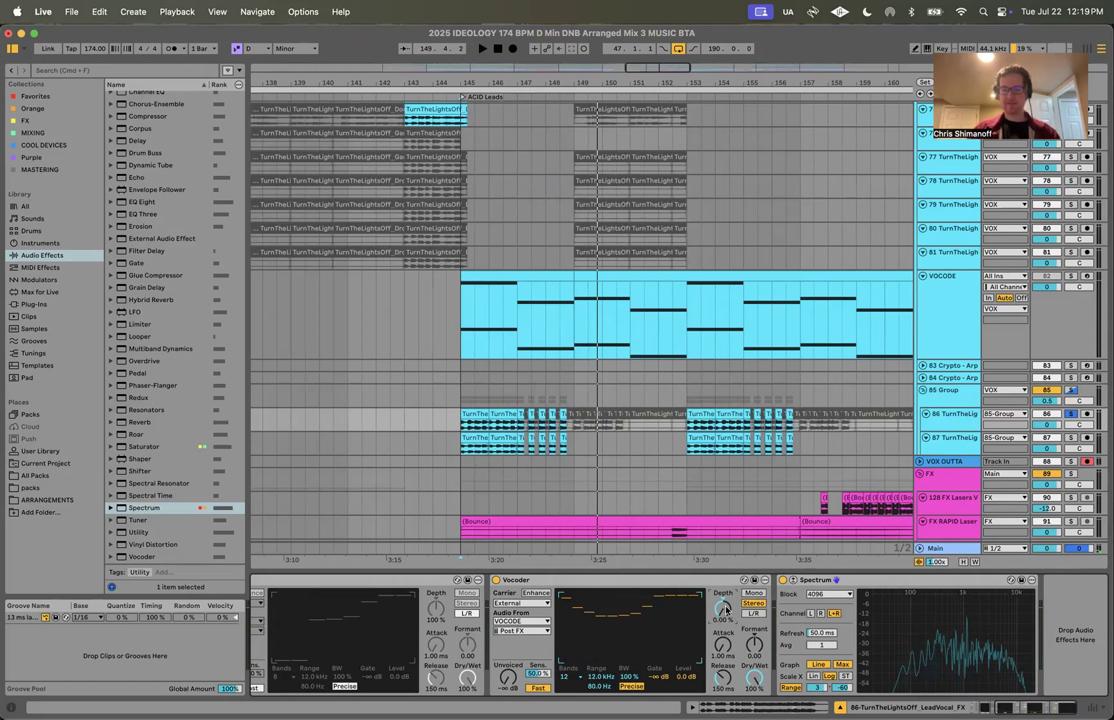
key("space")
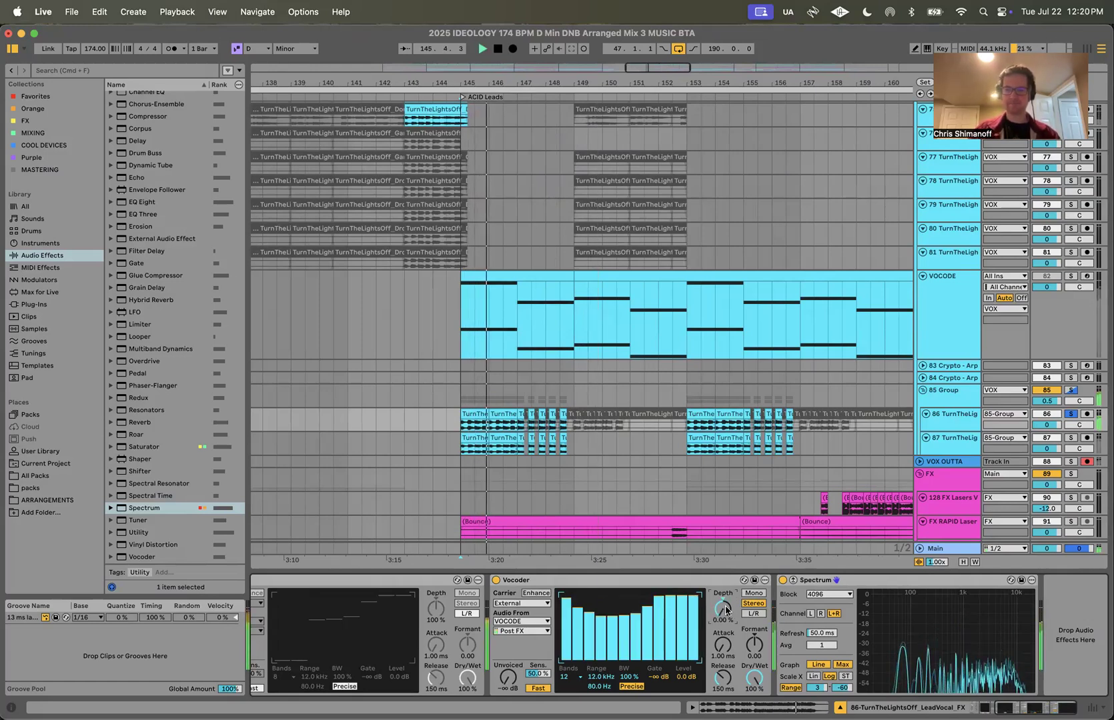
key("space")
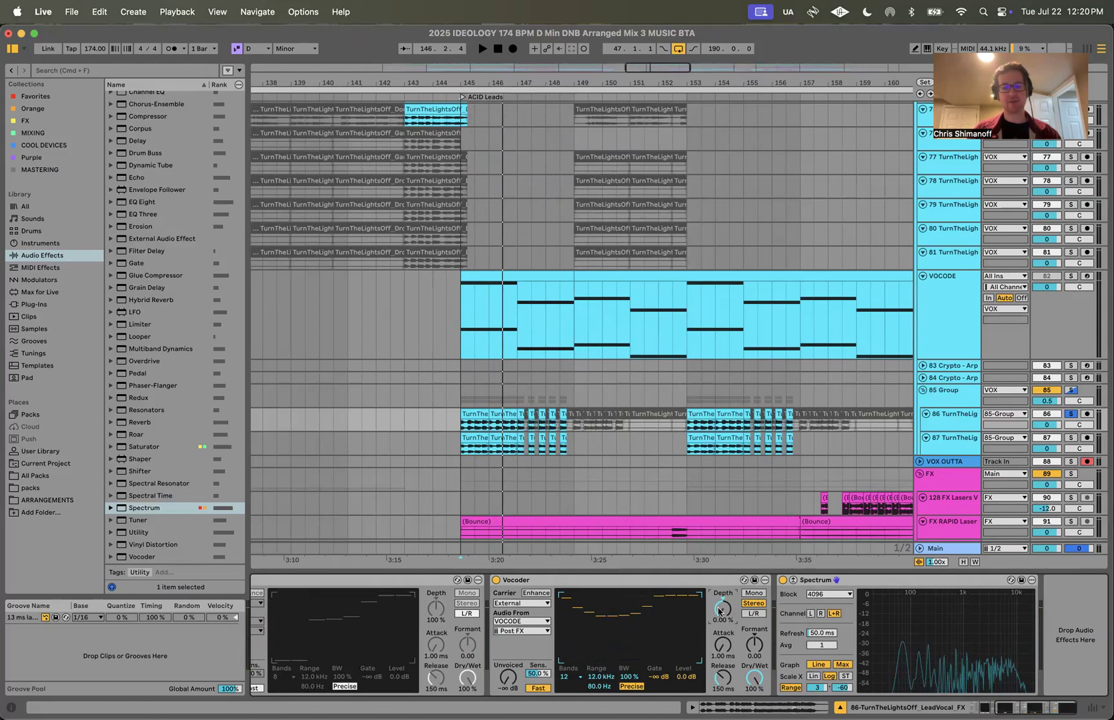
Step: Raise the second Vocoder's Depth to 200 % and replay the vocal
key("space")
key("space")
left_click_drag(718, 613, 718, 614)
key("space")
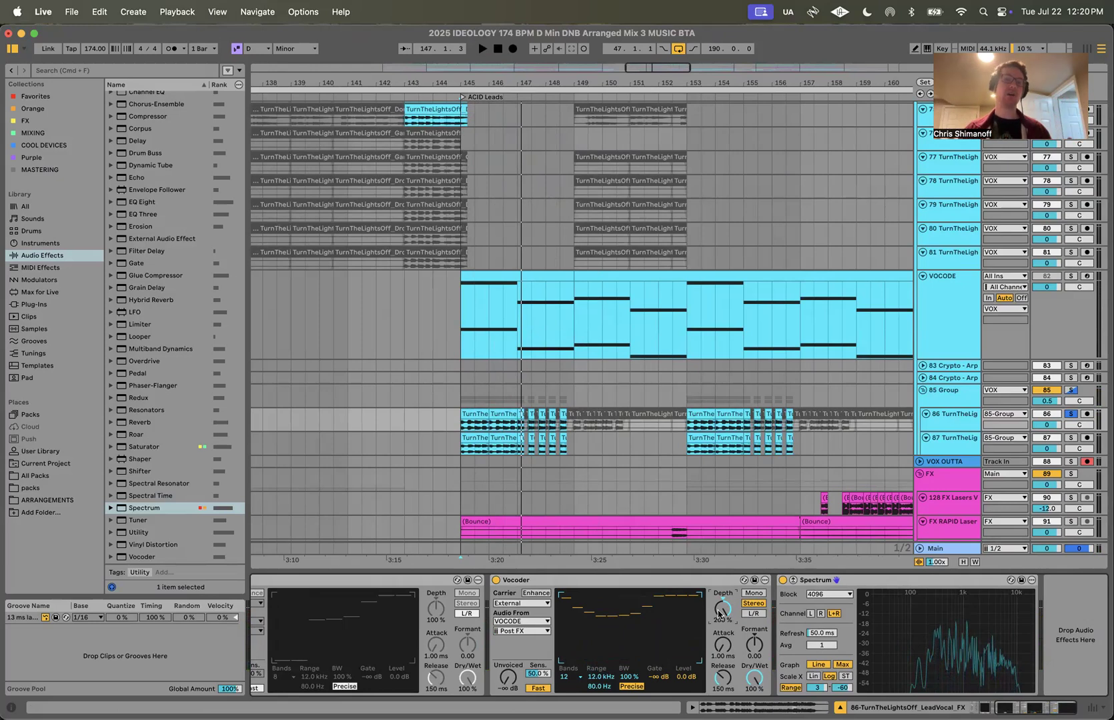
key("space")
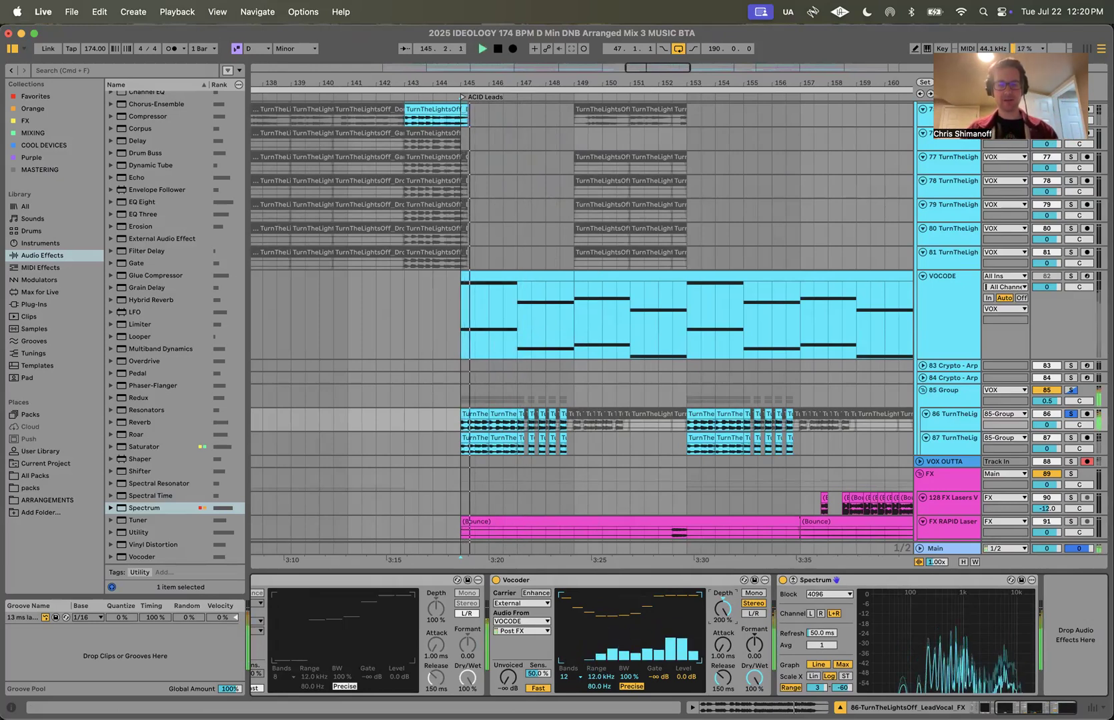
Step: Lower the second Vocoder's Depth to 44.4 %, replay the vocal, and restore Depth to 200 %
left_click_drag(718, 614, 719, 702)
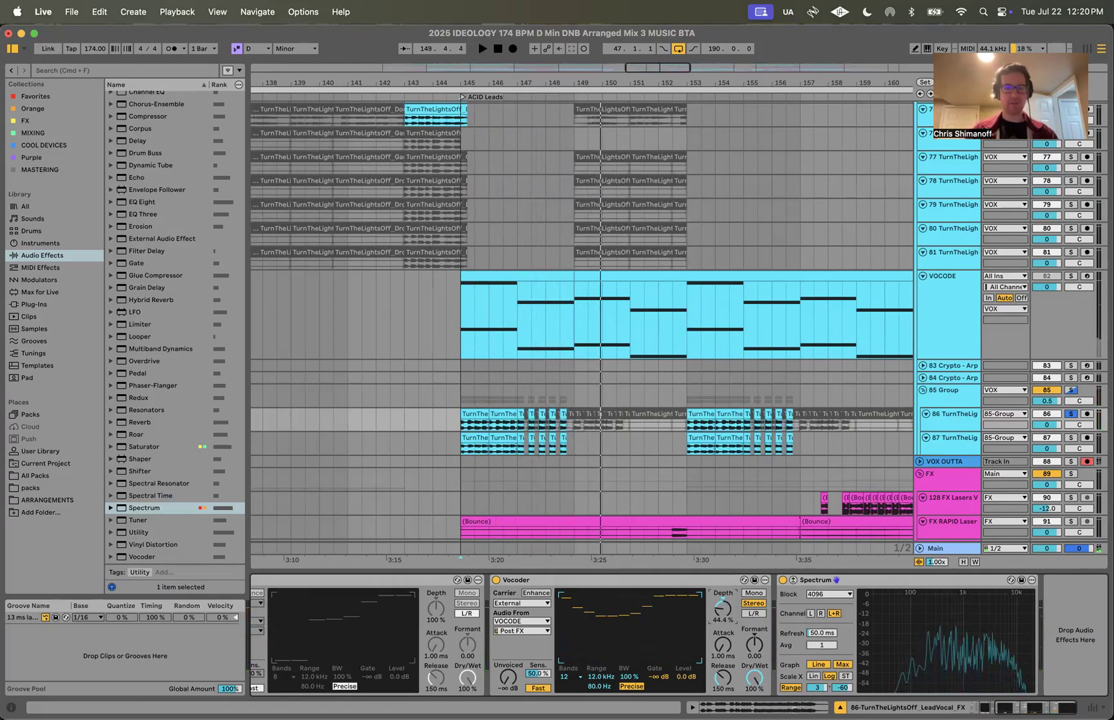
key("space")
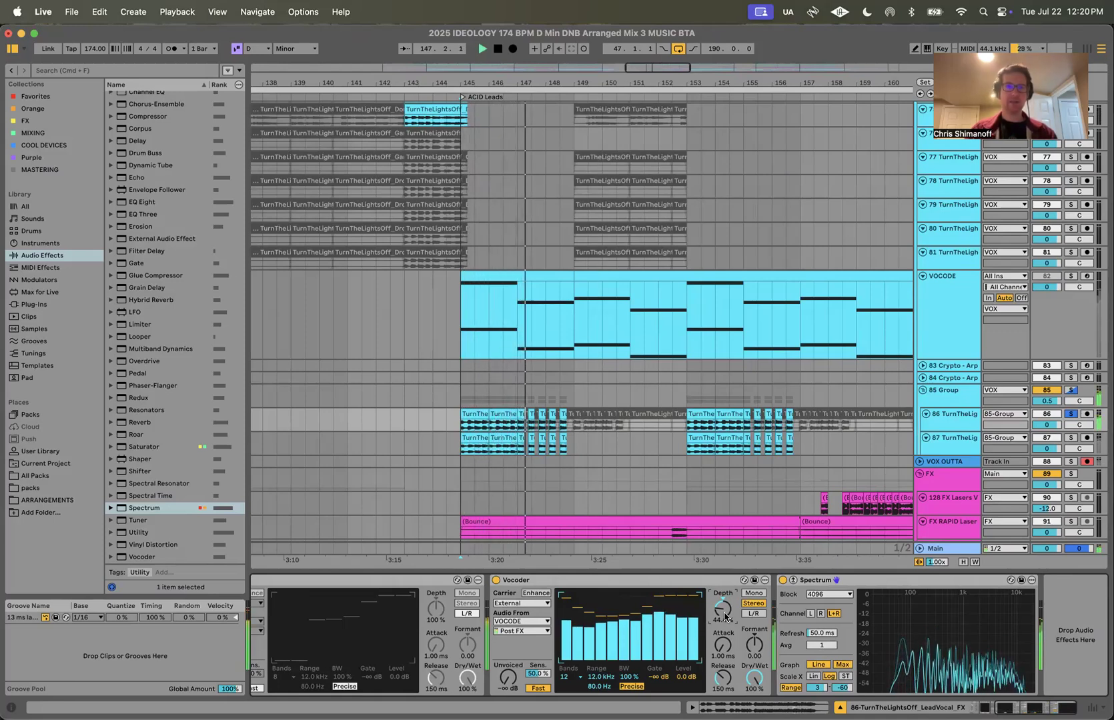
key("space")
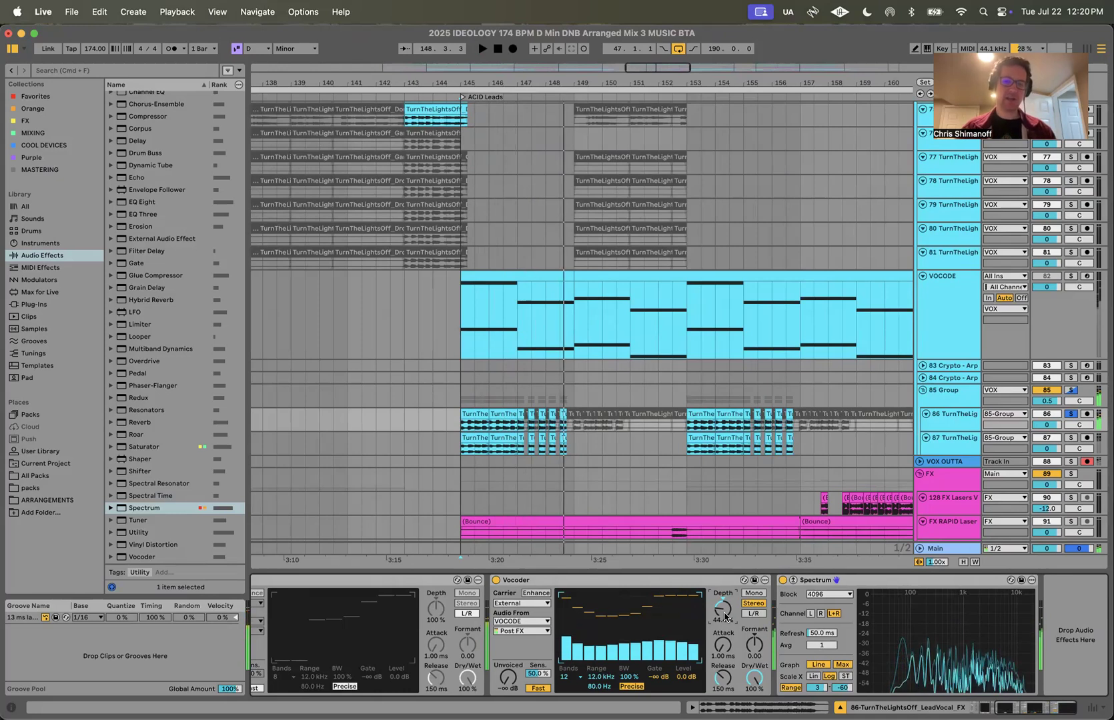
left_click_drag(723, 608, 724, 617)
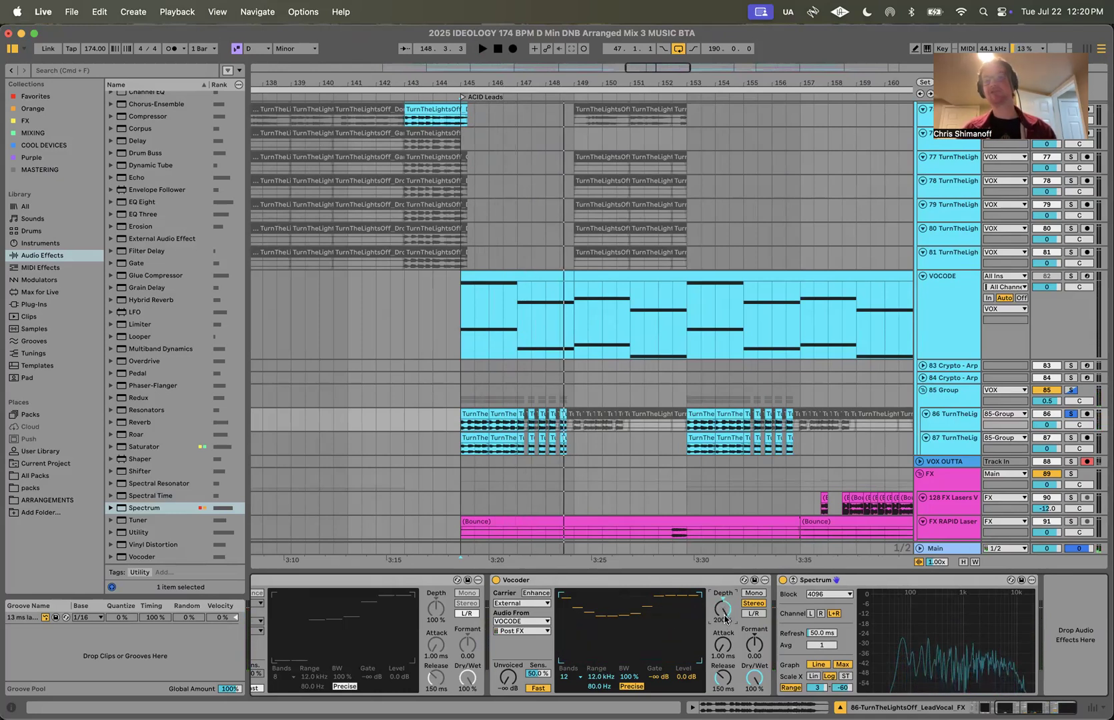
Step: Play the vocal from bar 145 and lower the second Vocoder's Formant to -24
left_click(486, 431)
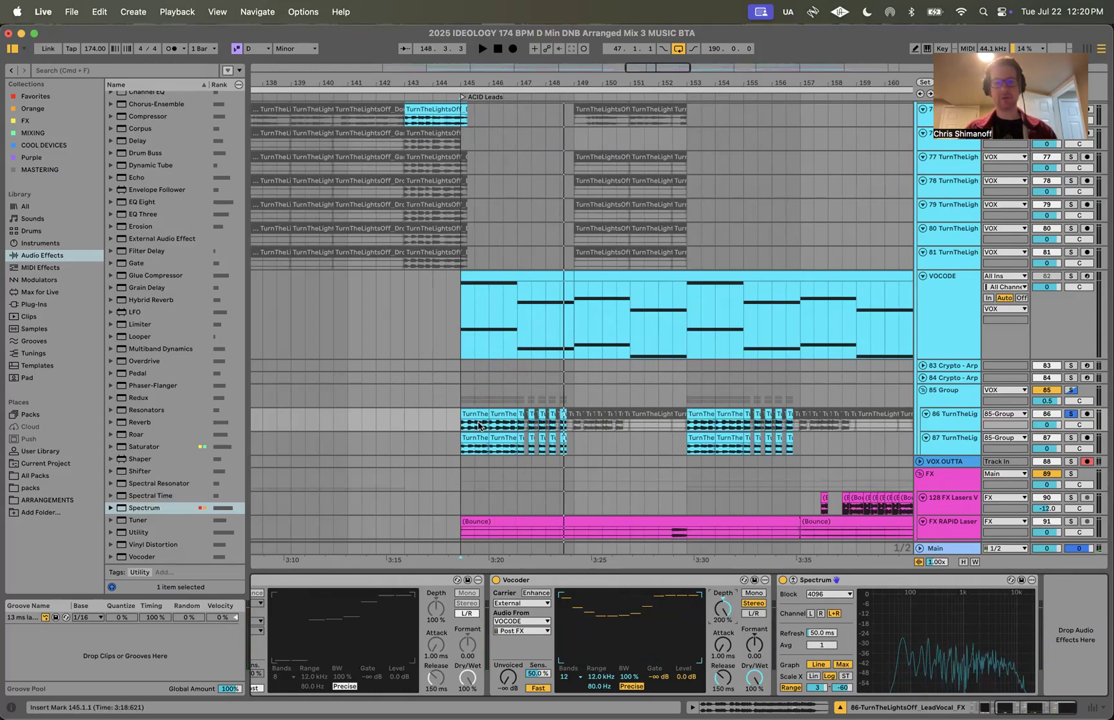
key("space")
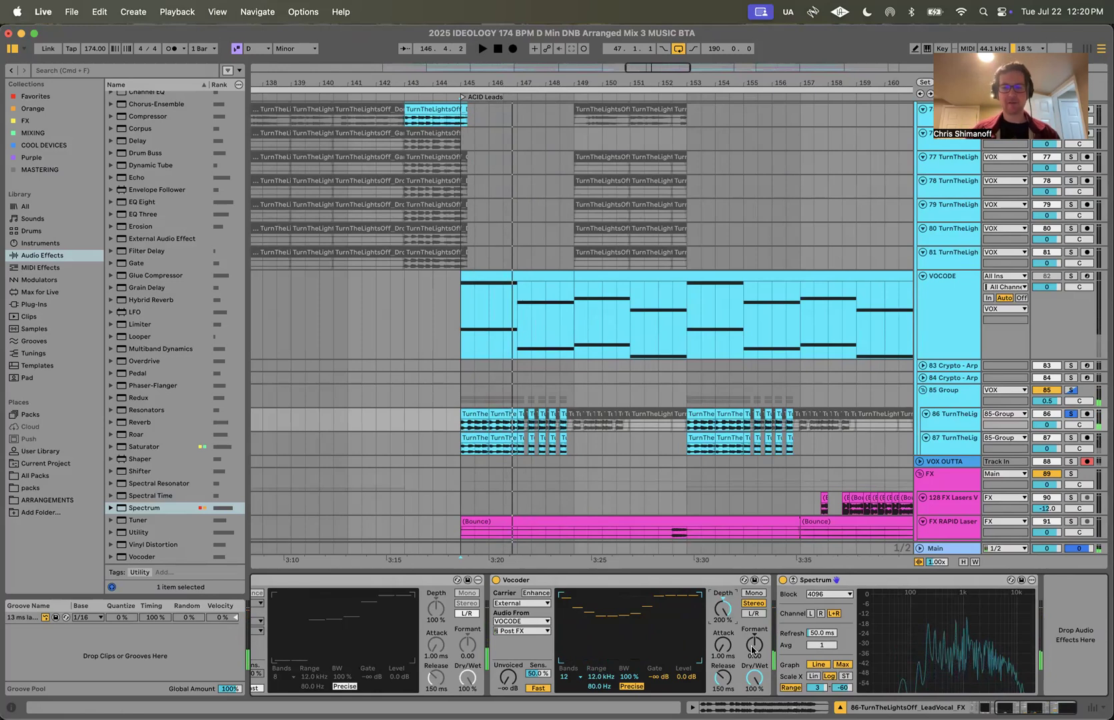
key("space")
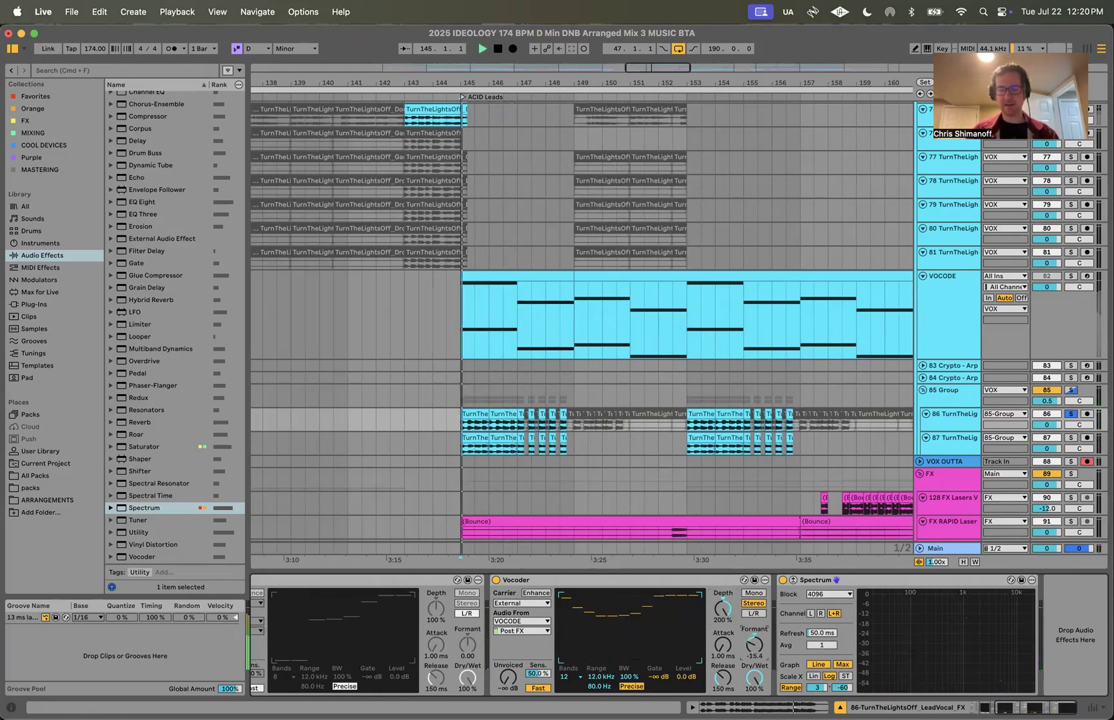
type("-24")
key("Return")
Step: Raise the second Vocoder's Formant to 8.57, then to 18.3, while replaying the vocal
left_click_drag(754, 645, 753, 633)
key("space")
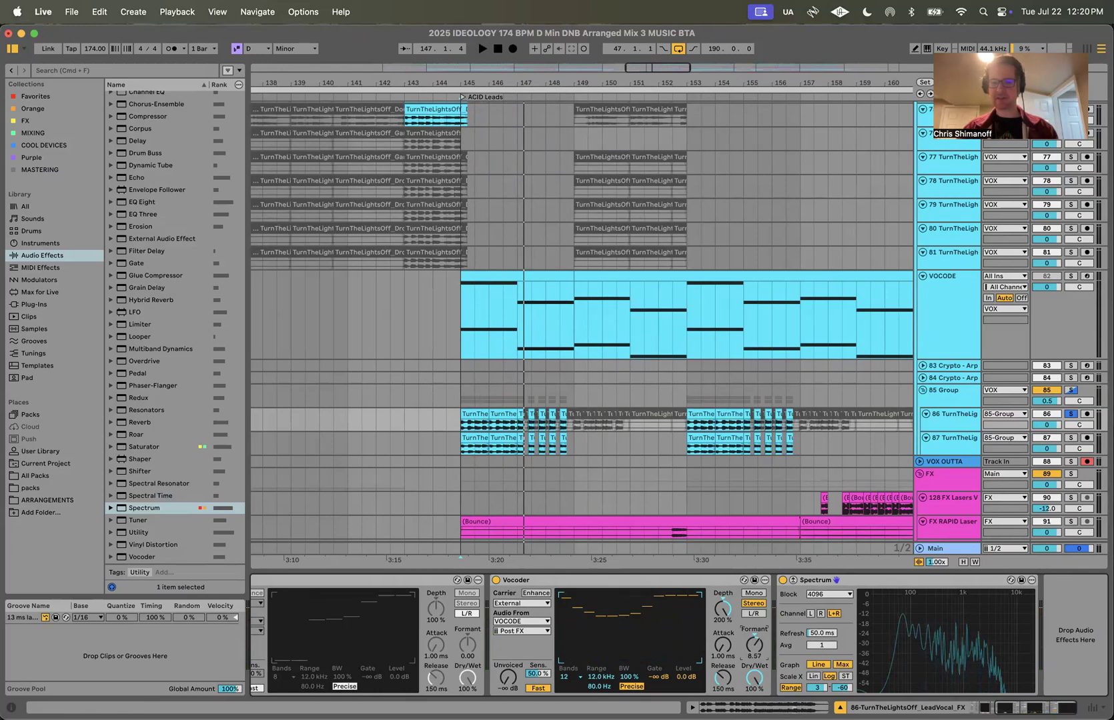
key("space")
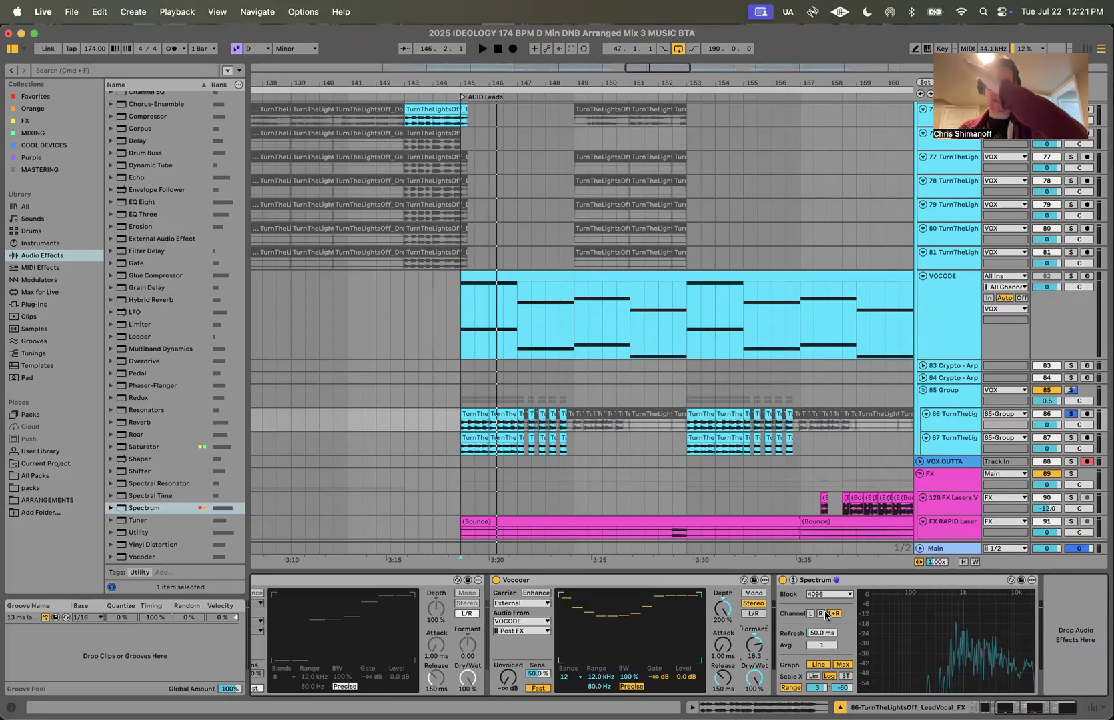
Step: Compare the second Vocoder's Mono, Stereo and L/R channel modes, replaying the vocal and ending on L/R
left_click(754, 594)
left_click(754, 604)
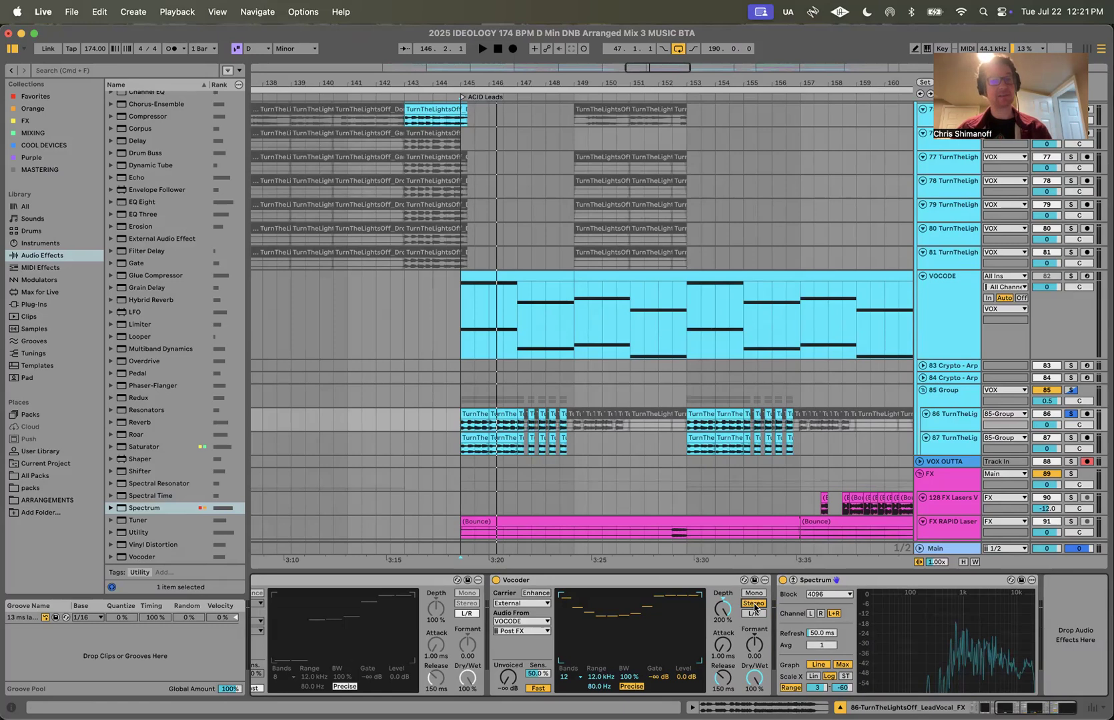
left_click(755, 613)
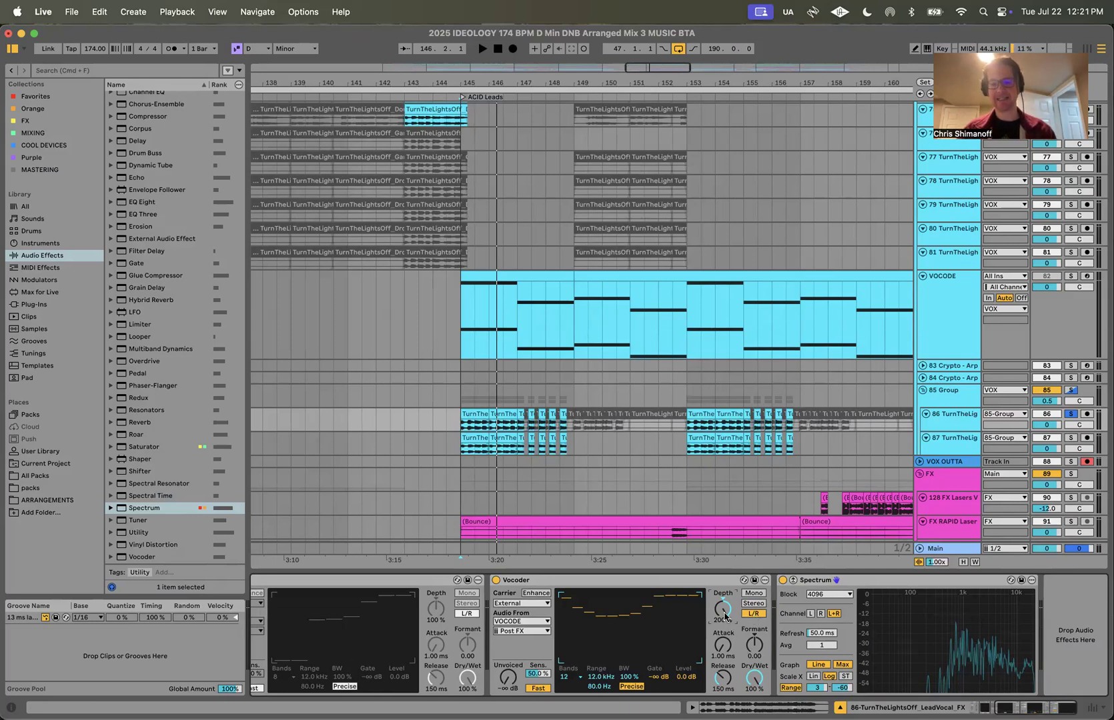
left_click(756, 594)
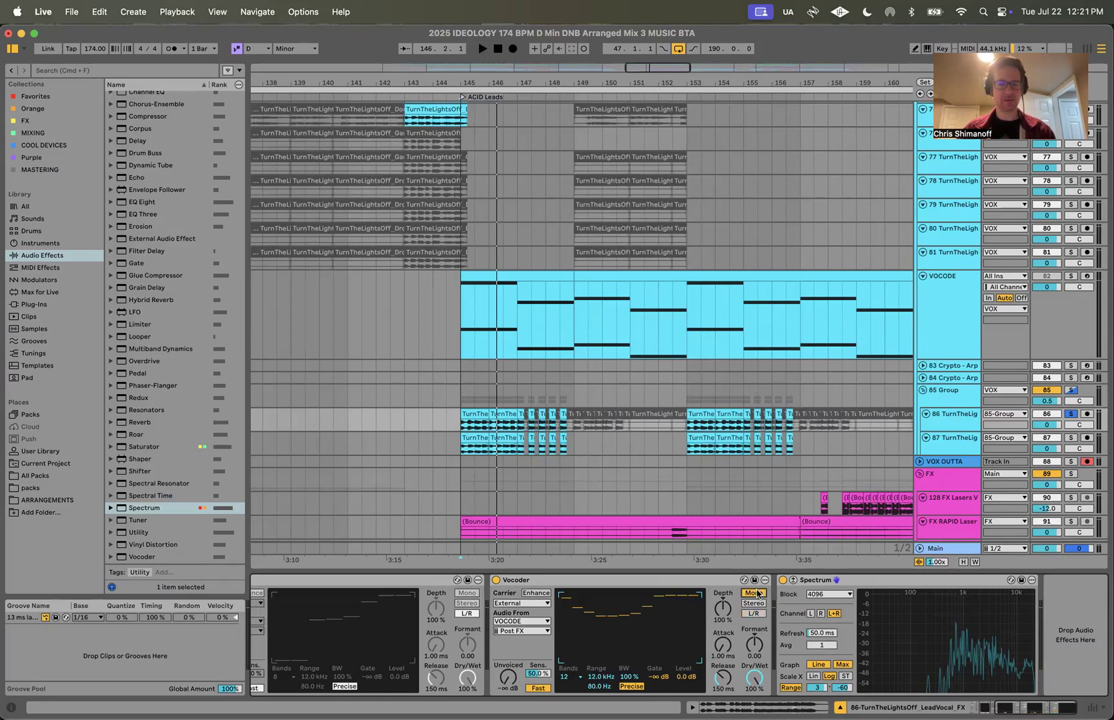
key("space")
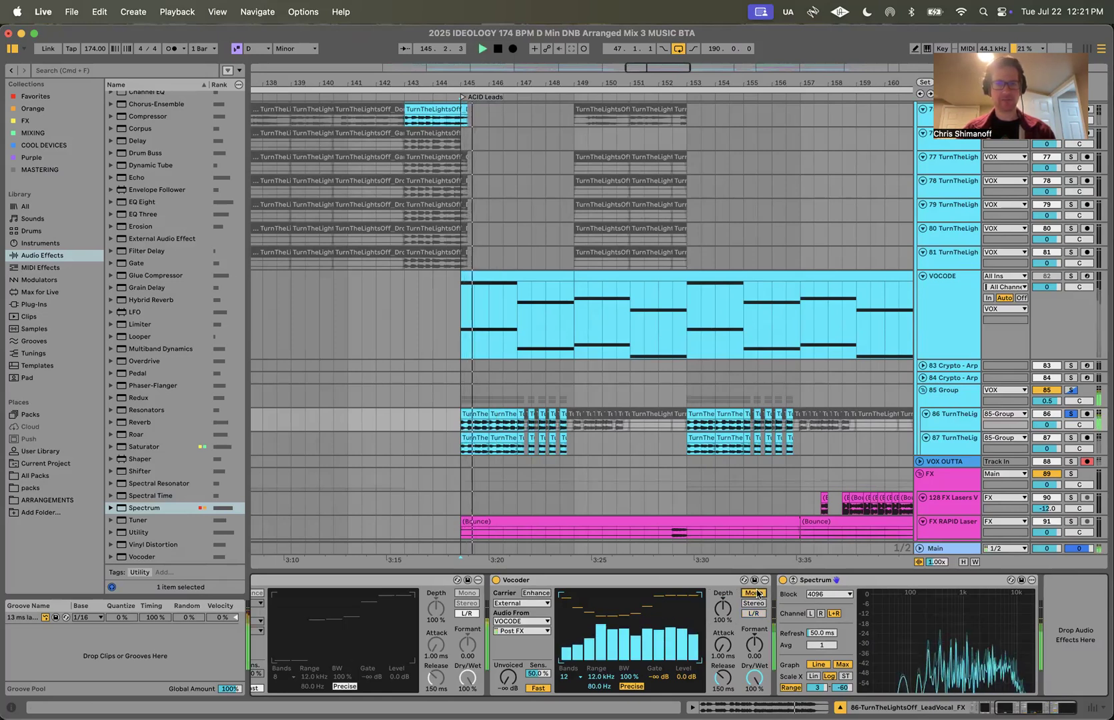
left_click(754, 604)
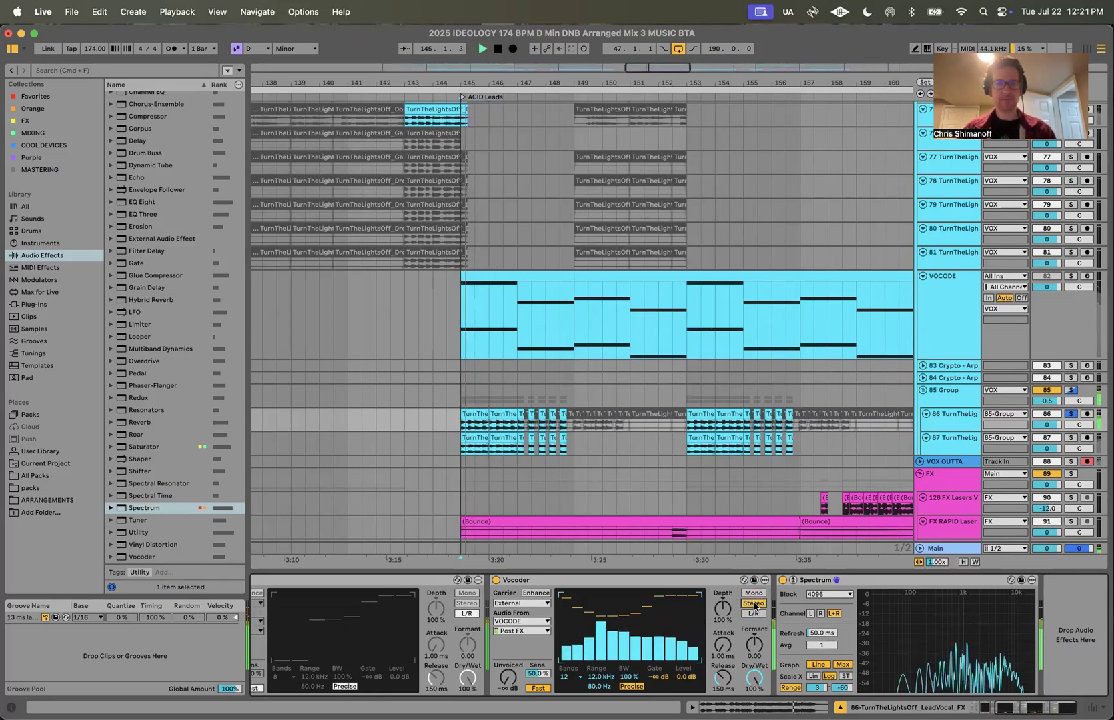
left_click(754, 614)
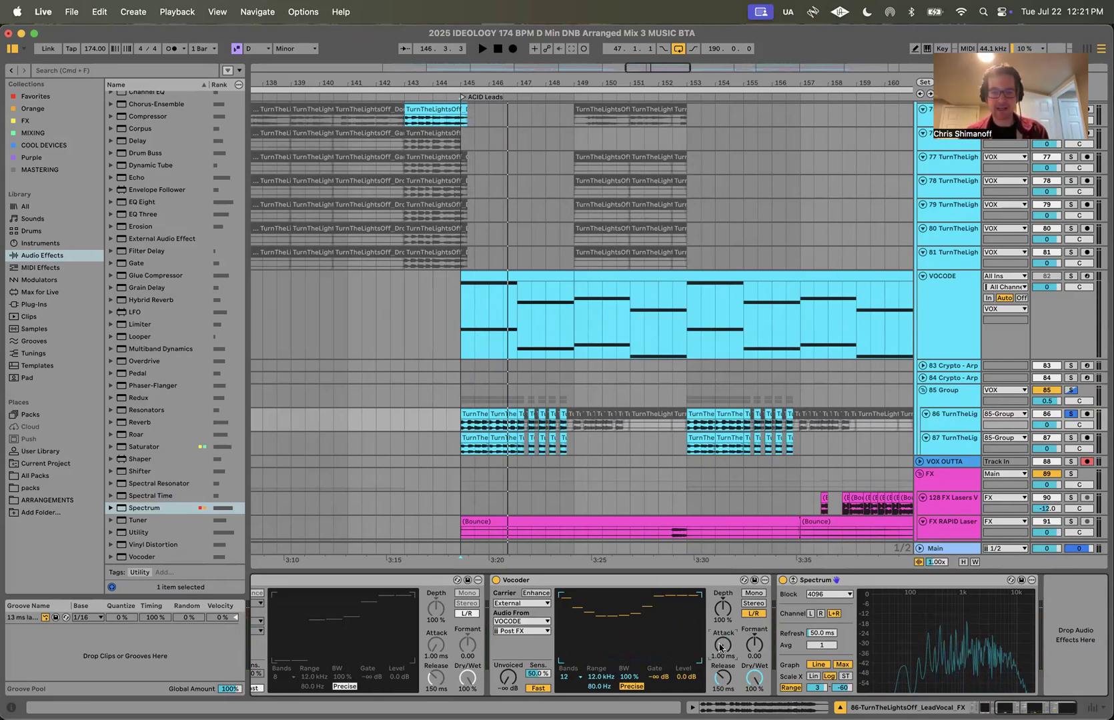
Step: Set the second Vocoder's Attack to 322 ms and its Release to 309 ms
left_click_drag(727, 685, 723, 633)
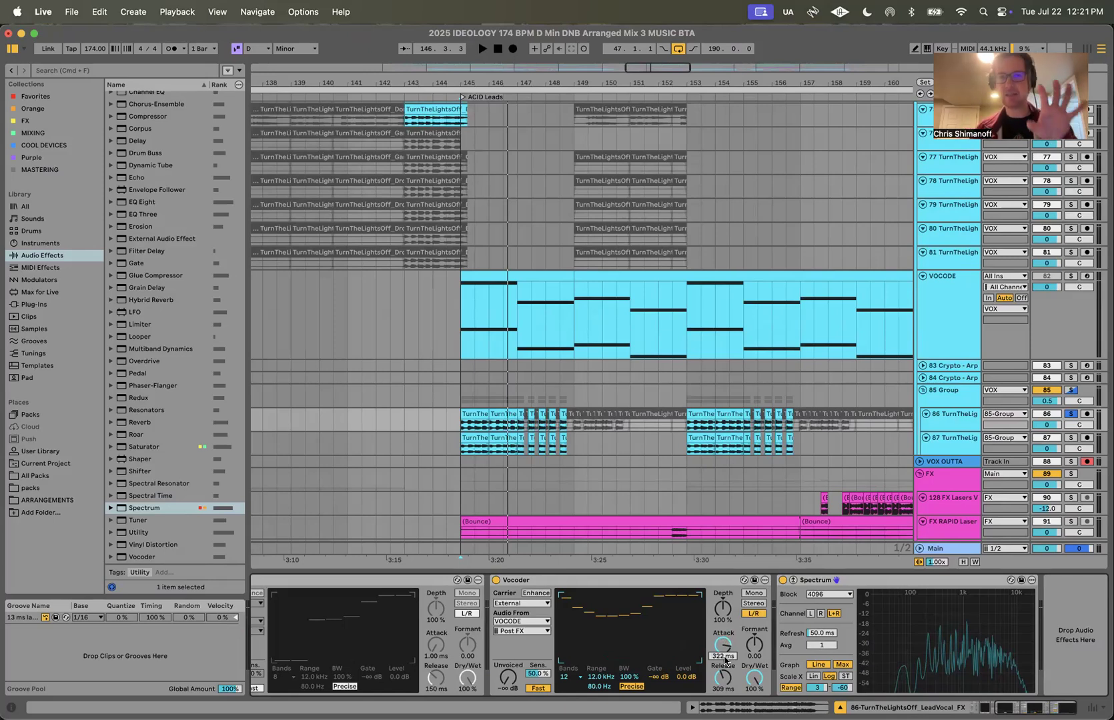
left_click_drag(474, 333, 554, 325)
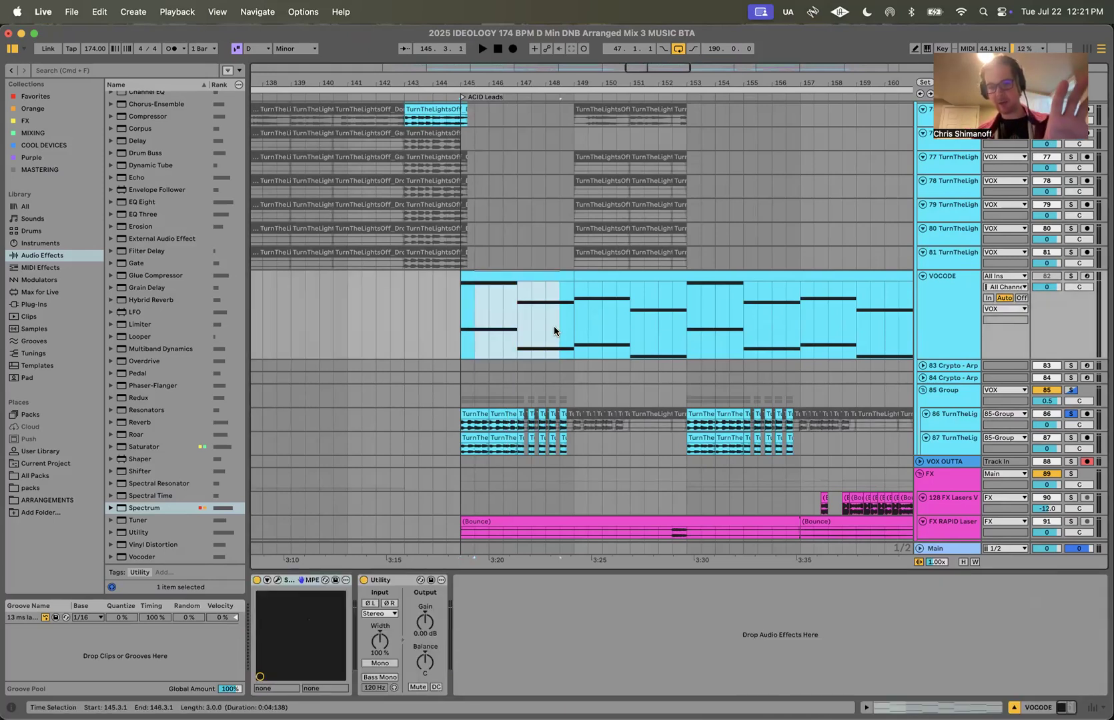
left_click(473, 408)
left_click(722, 645)
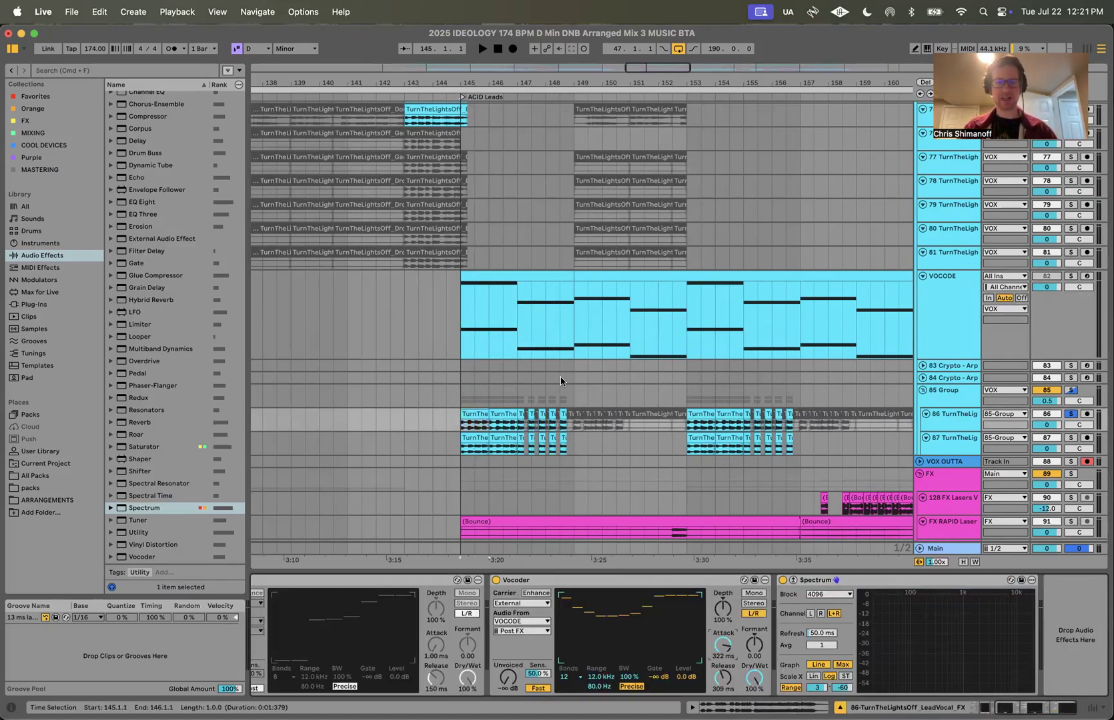
Step: Highlight the first two bars of carrier notes in the VOCODE clip and play the lead vocal from bar 145
left_click_drag(458, 336, 516, 338)
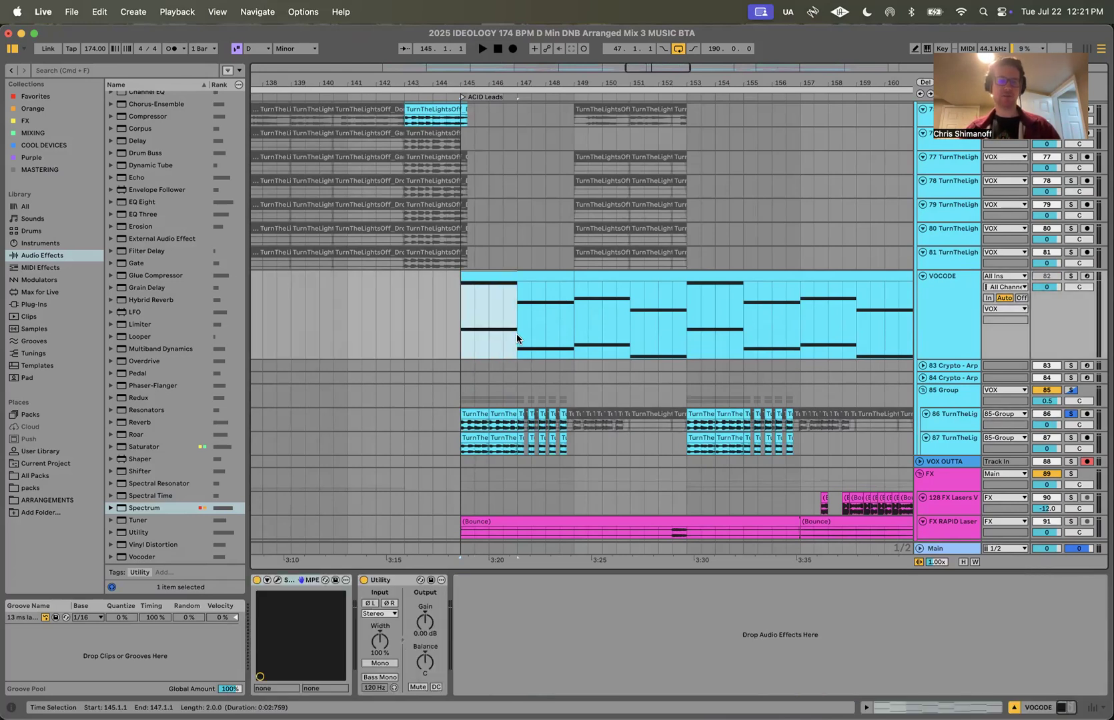
left_click(457, 430)
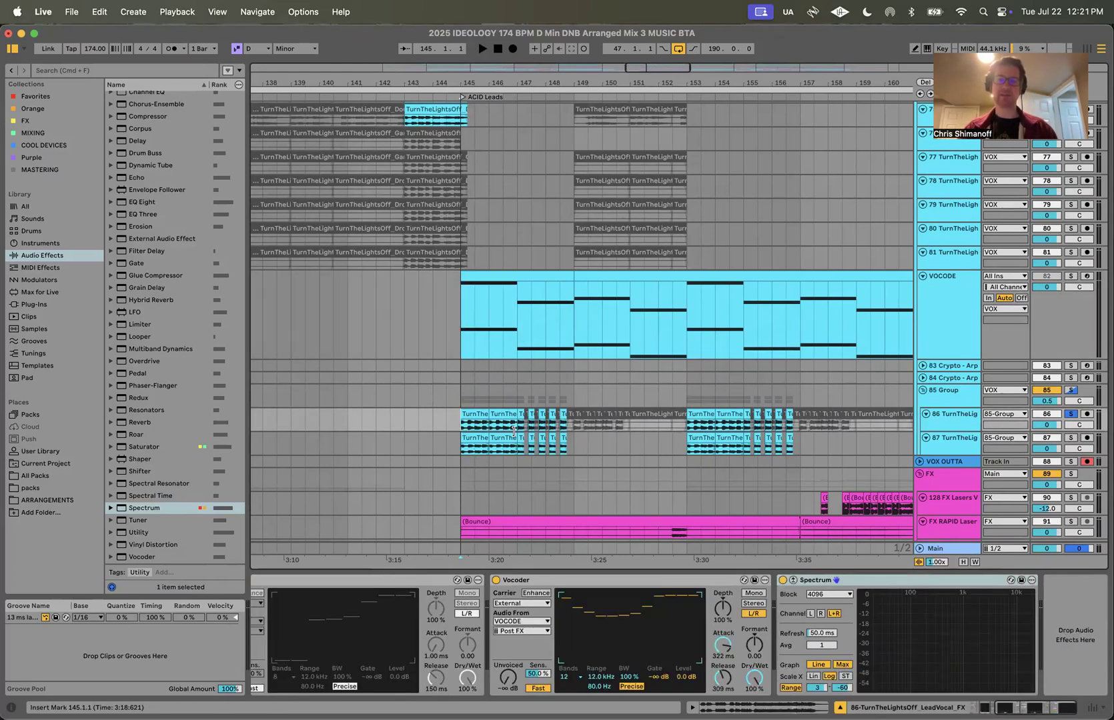
key("space")
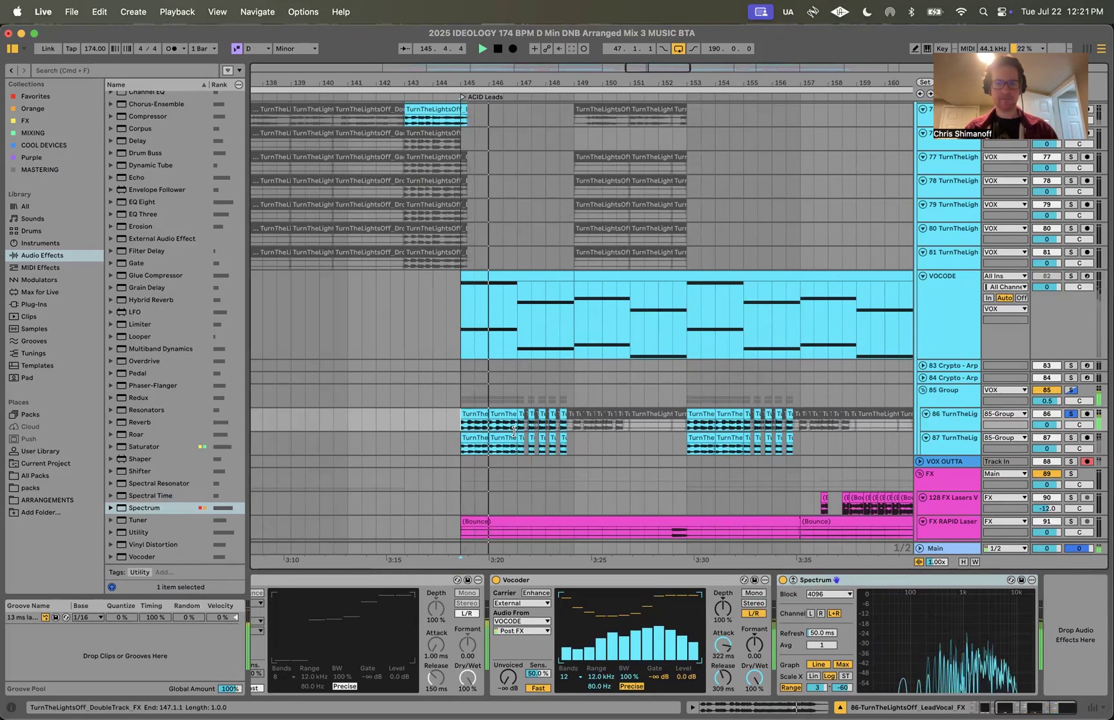
key("space")
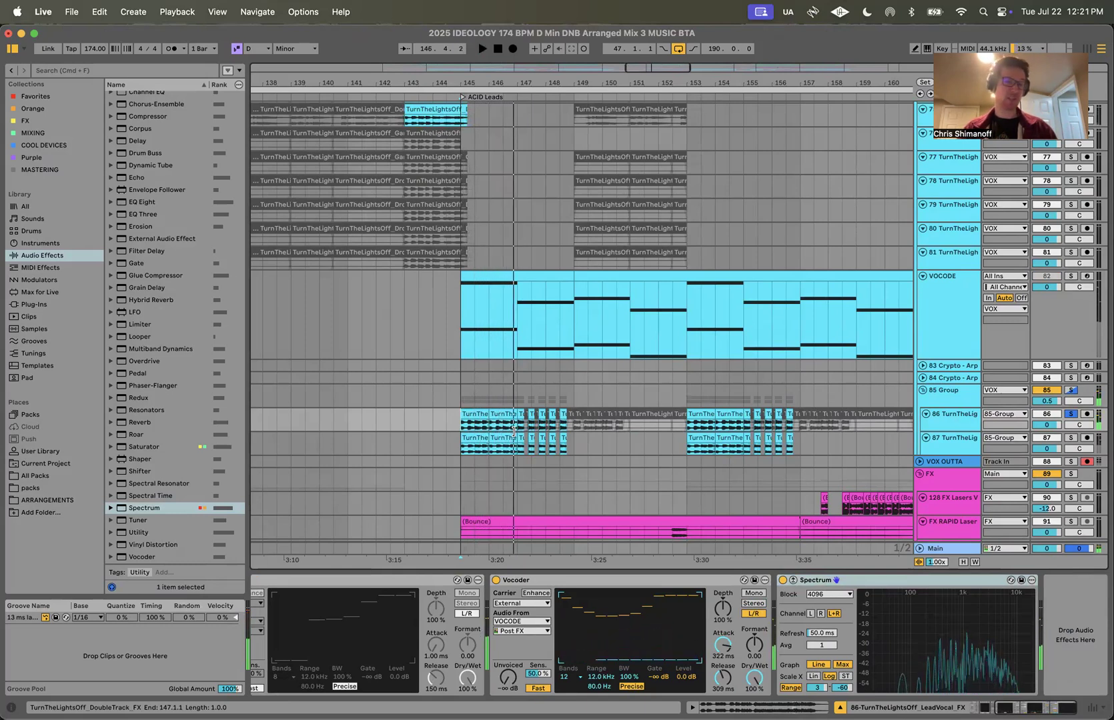
Step: Switch the second Vocoder to Stereo and raise its Attack to 1.00 s while replaying the vocal
left_click(752, 604)
key("space")
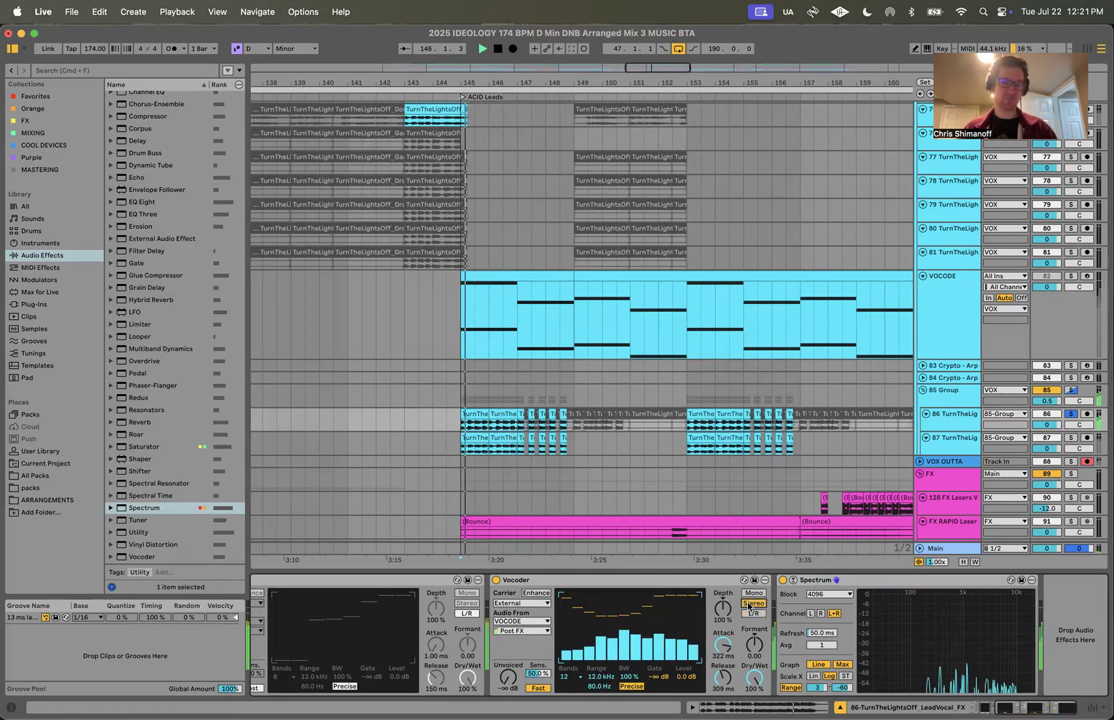
left_click_drag(721, 650, 720, 612)
key("space")
key("space")
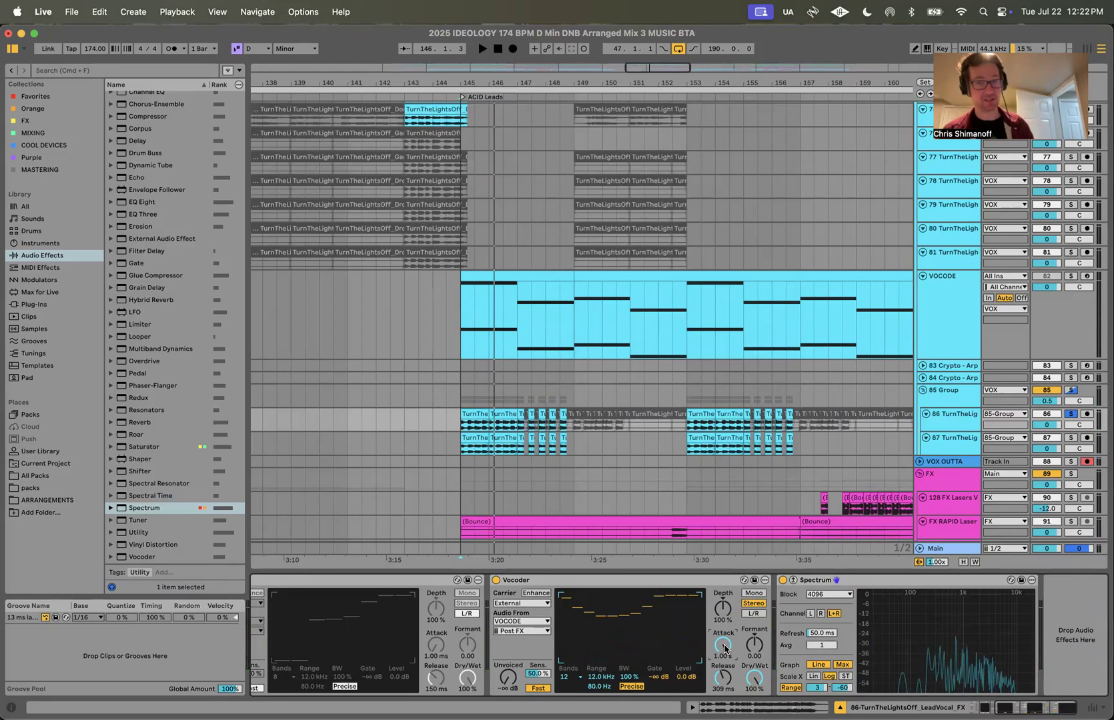
Step: Restore the second Vocoder's Attack to 1.00 ms, lower Release to 10.0 ms, and replay the vocal
mouse_move(722, 679)
left_mouse_down()
mouse_move(722, 657)
mouse_move(722, 697)
left_mouse_up()
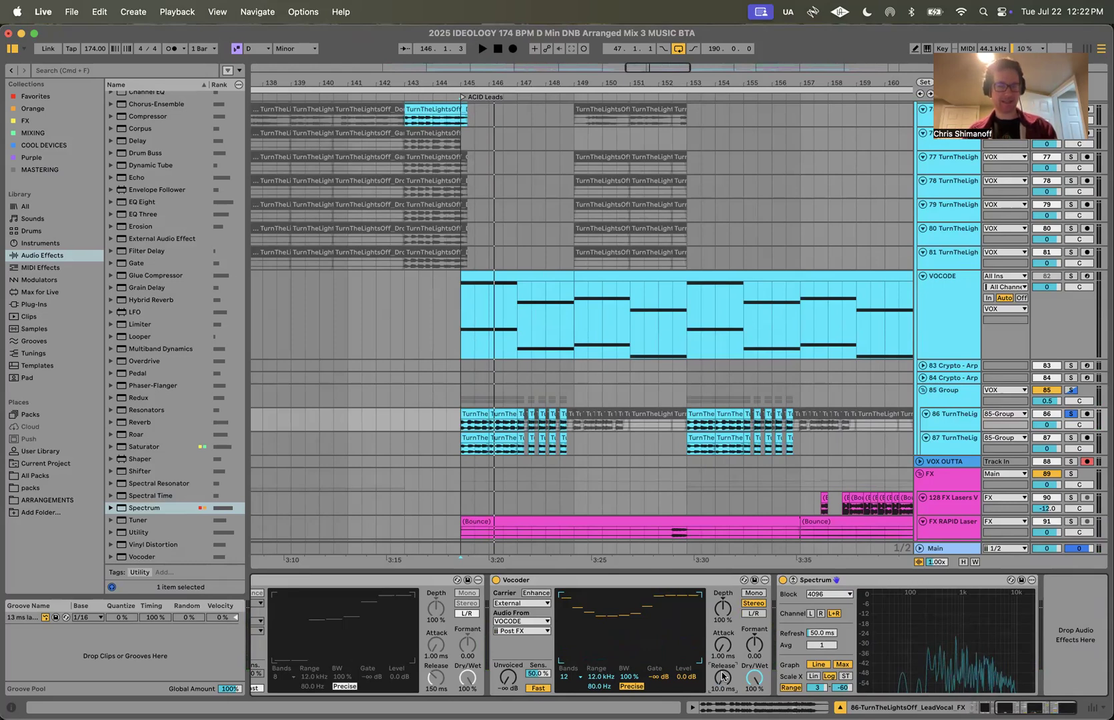
key("space")
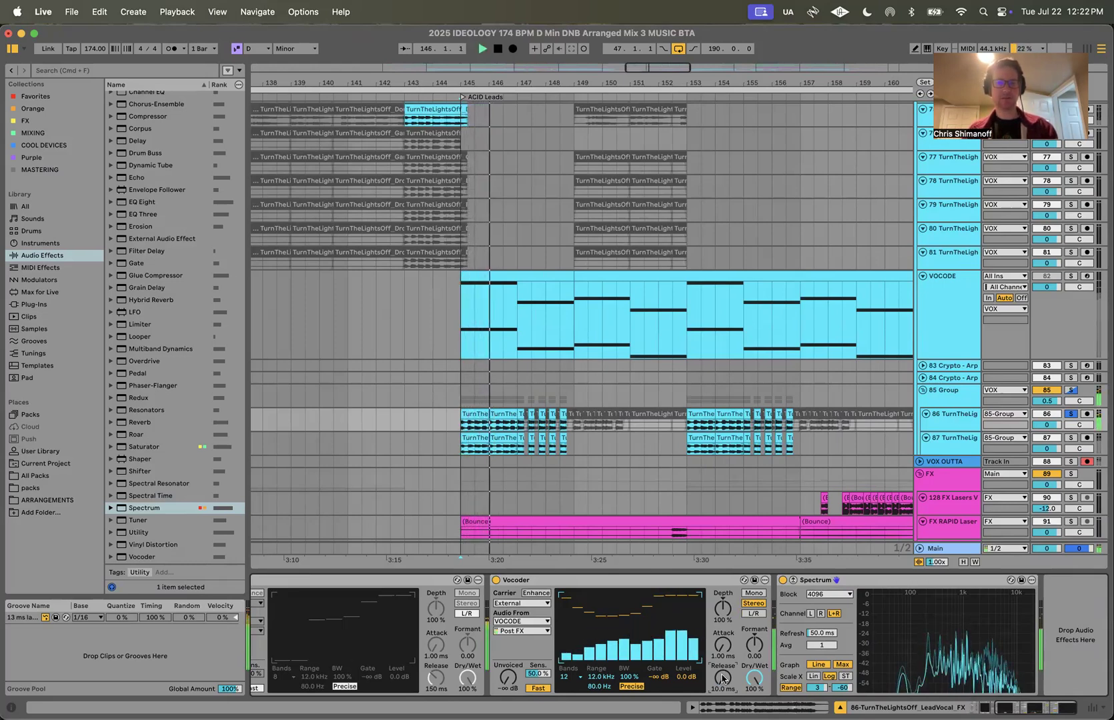
key("space")
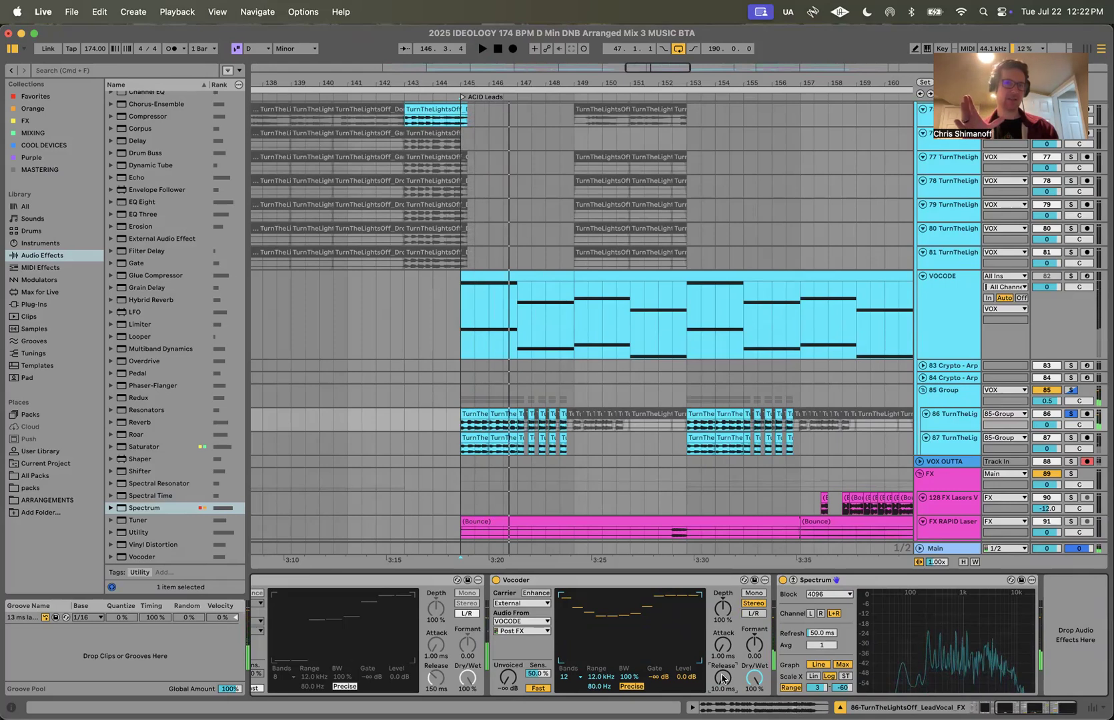
Step: Play the lead vocal from bar 147 with the second Vocoder's Release at 1.95 s, then return Release to 10.0 ms
left_click(518, 399)
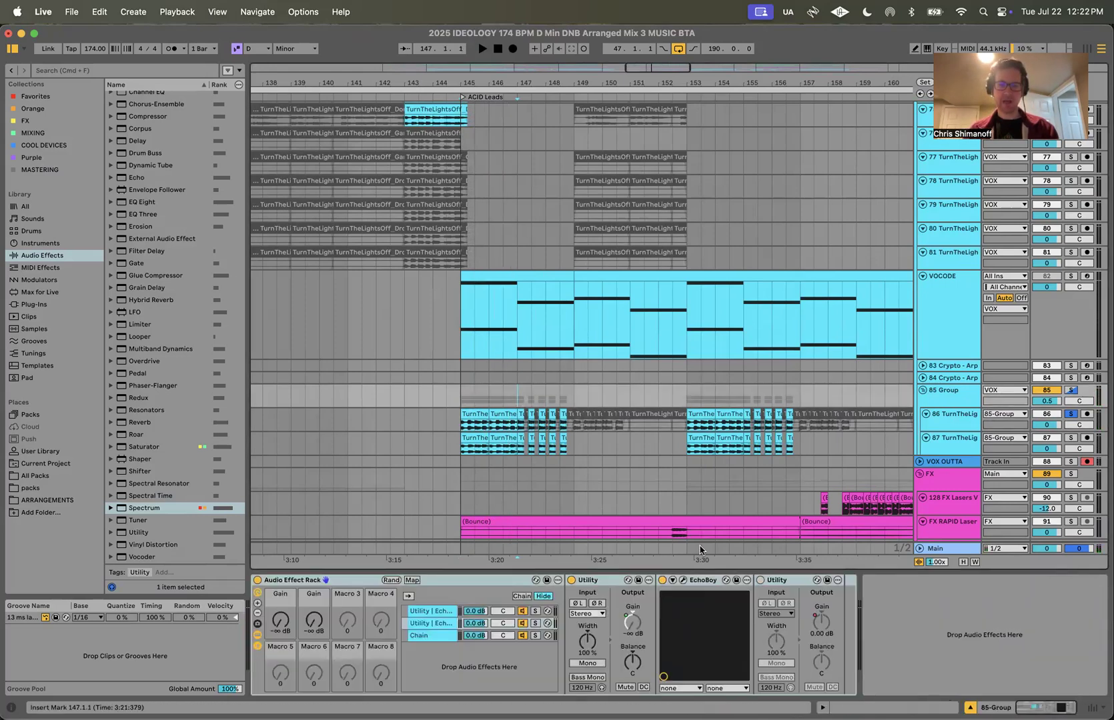
left_click(518, 426)
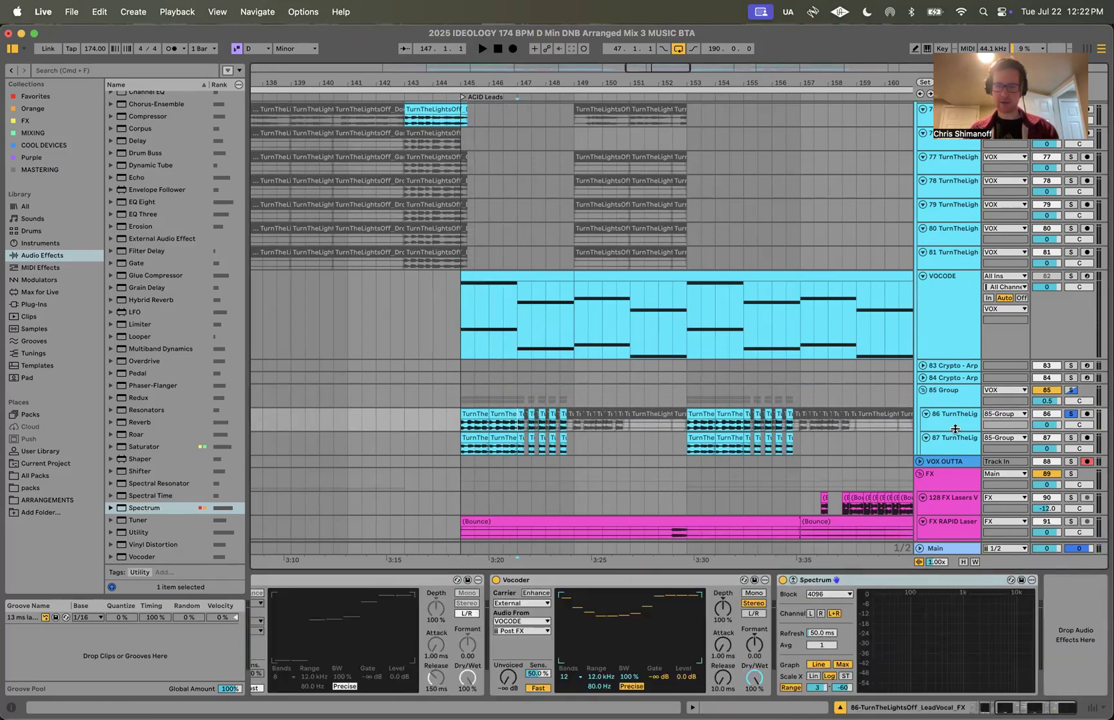
left_click_drag(723, 679, 723, 610)
key("space")
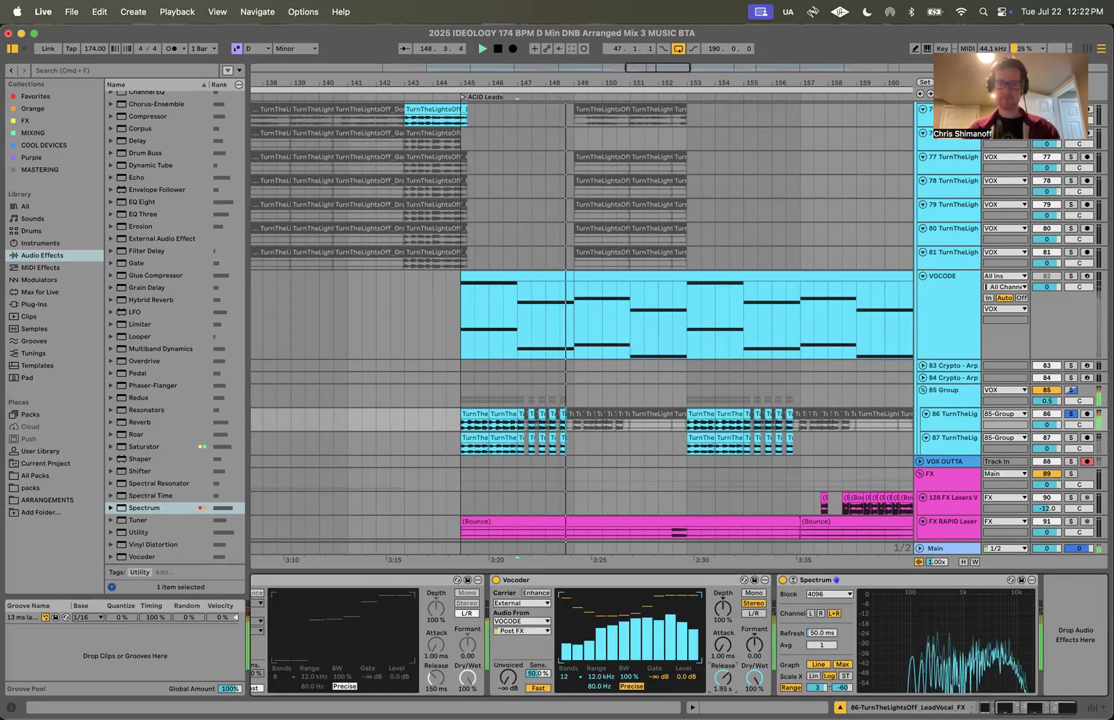
left_click_drag(718, 680, 717, 718)
key("space")
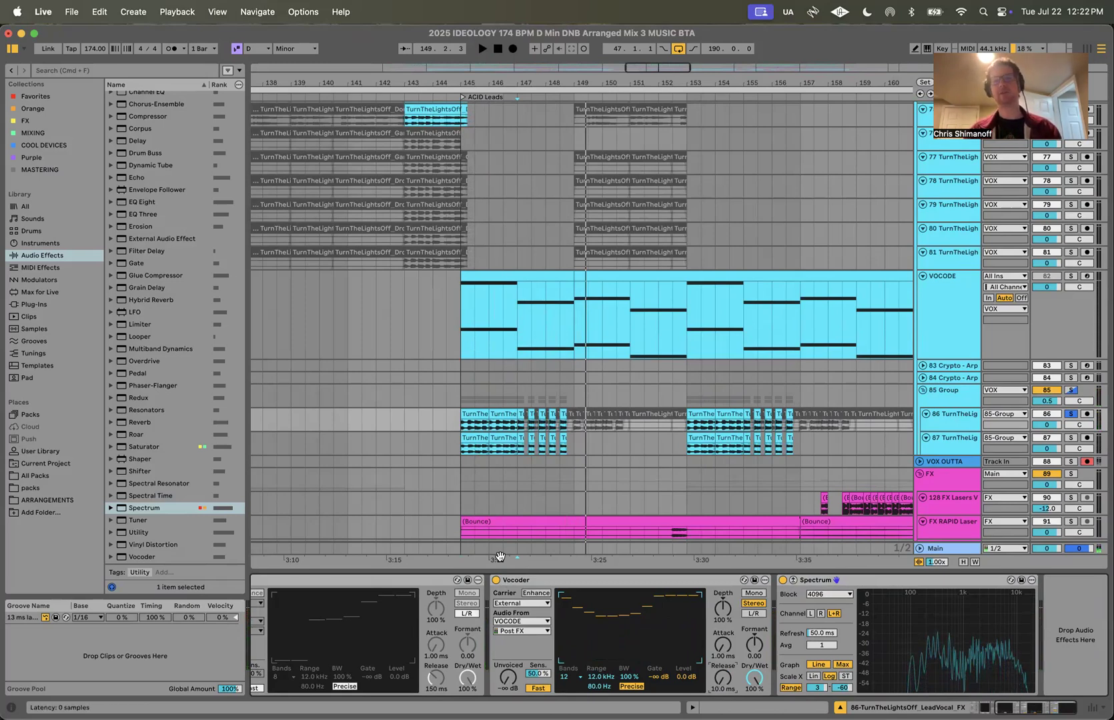
Step: Highlight the opening carrier notes, the lead vocal chops, and the range from 148.3.1 to 151.3.1 across the 85 Group
left_click_drag(461, 330, 584, 329)
left_click_drag(447, 424, 608, 425)
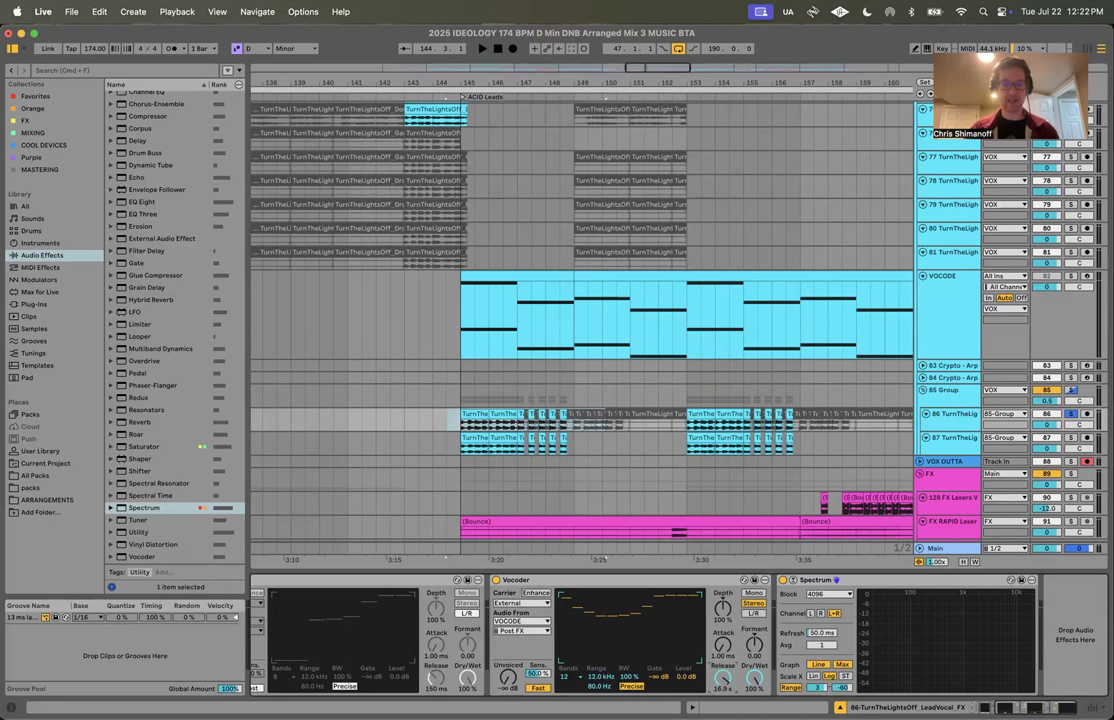
left_click_drag(589, 400, 645, 400)
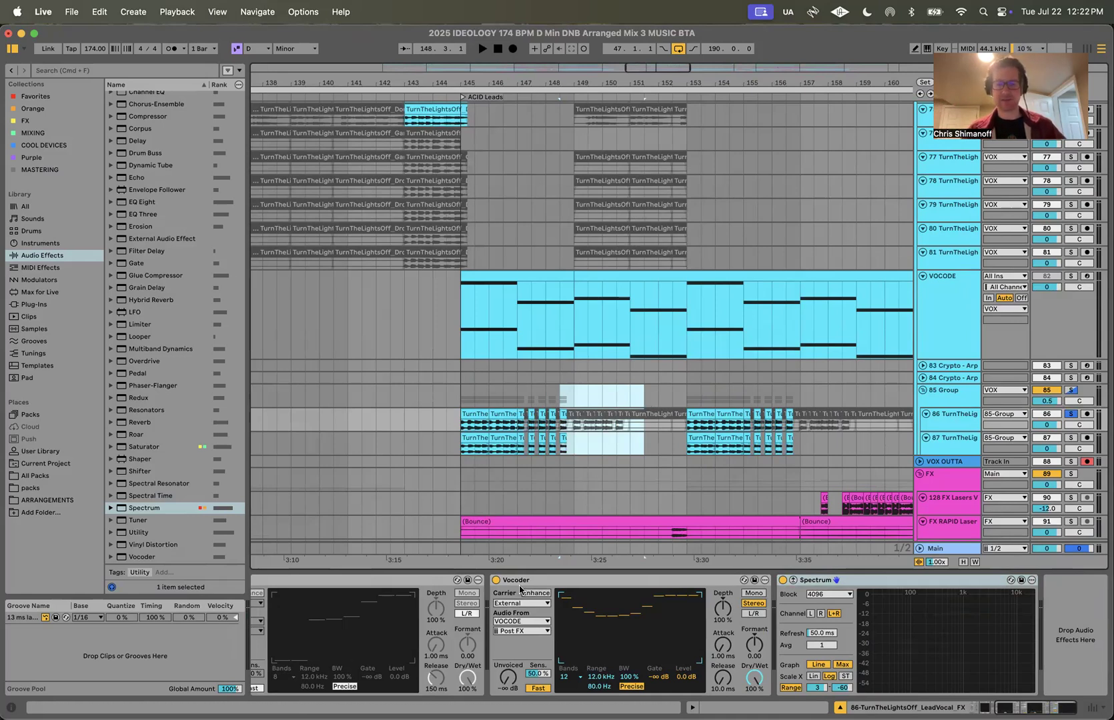
Step: Turn on Enhance for the second Vocoder's carrier and replay the vocal from bar 145 to compare Enhance off and on
left_click(533, 593)
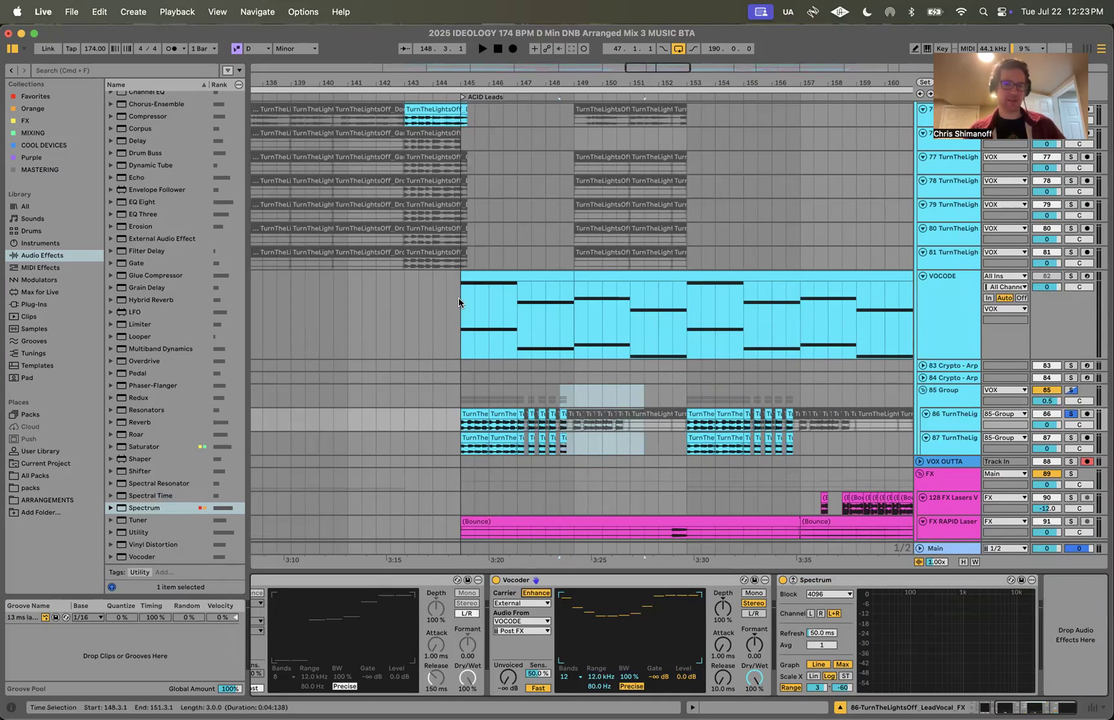
left_click(458, 393)
key("space")
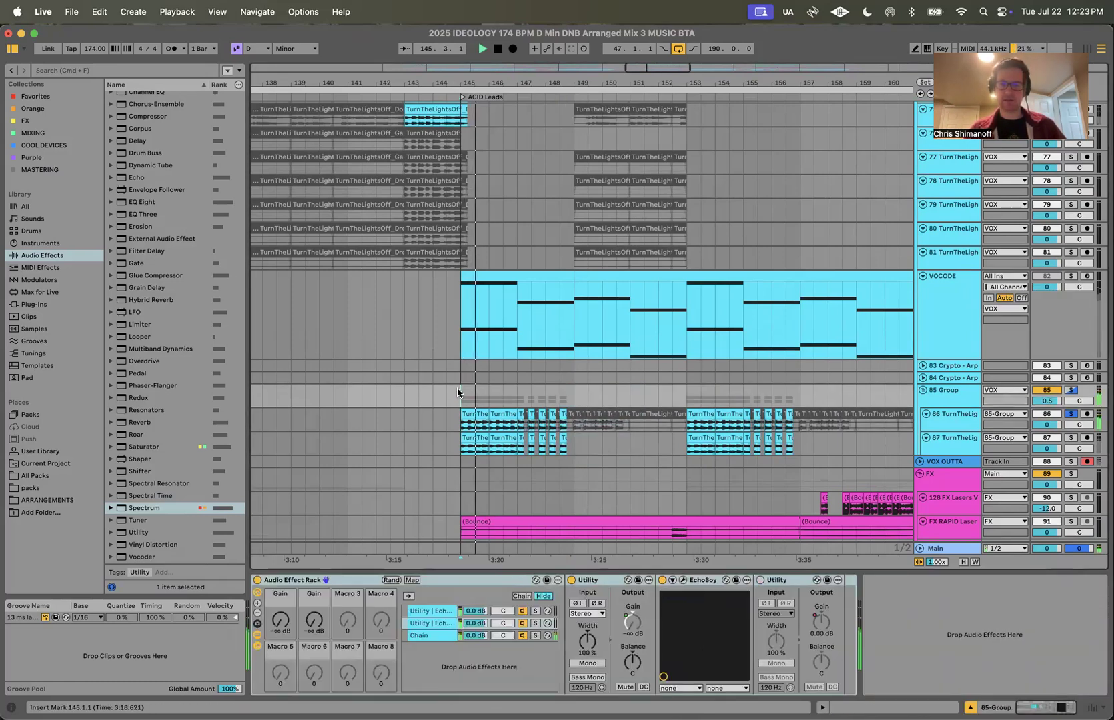
left_click(955, 414)
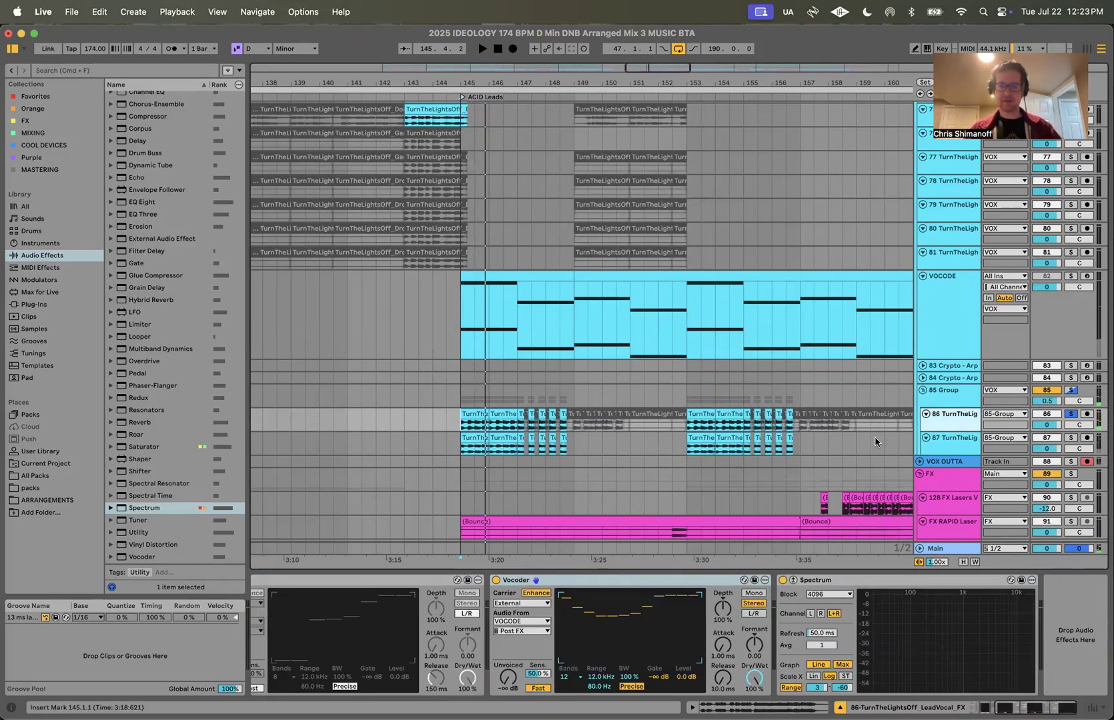
key("space")
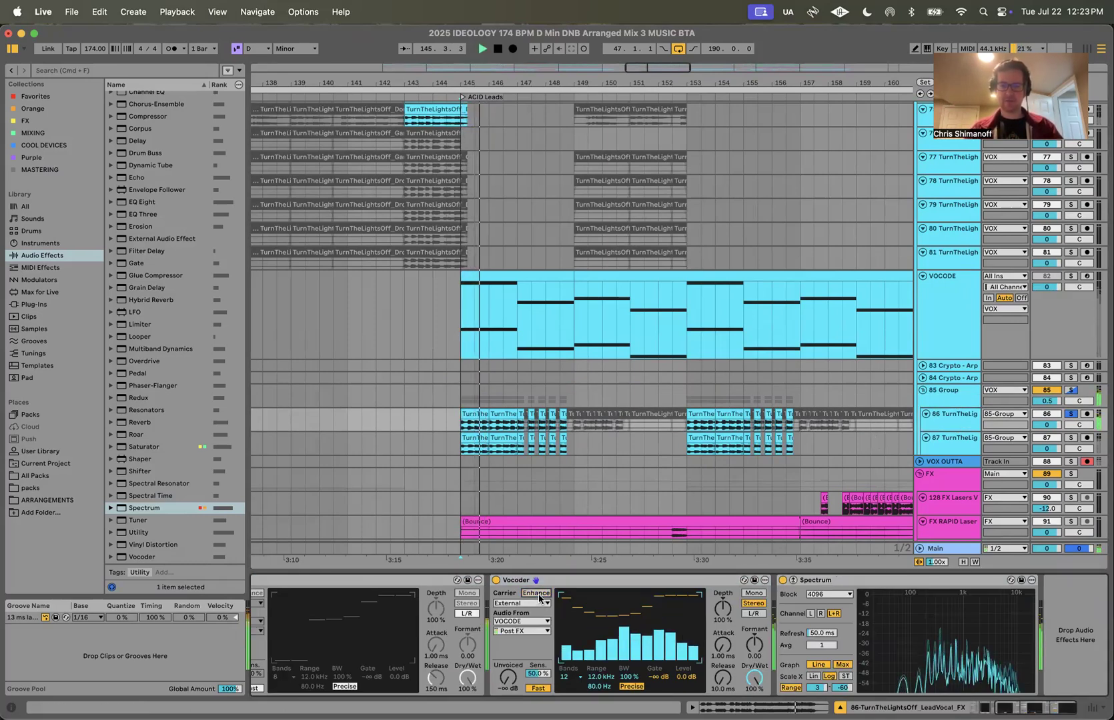
key("space")
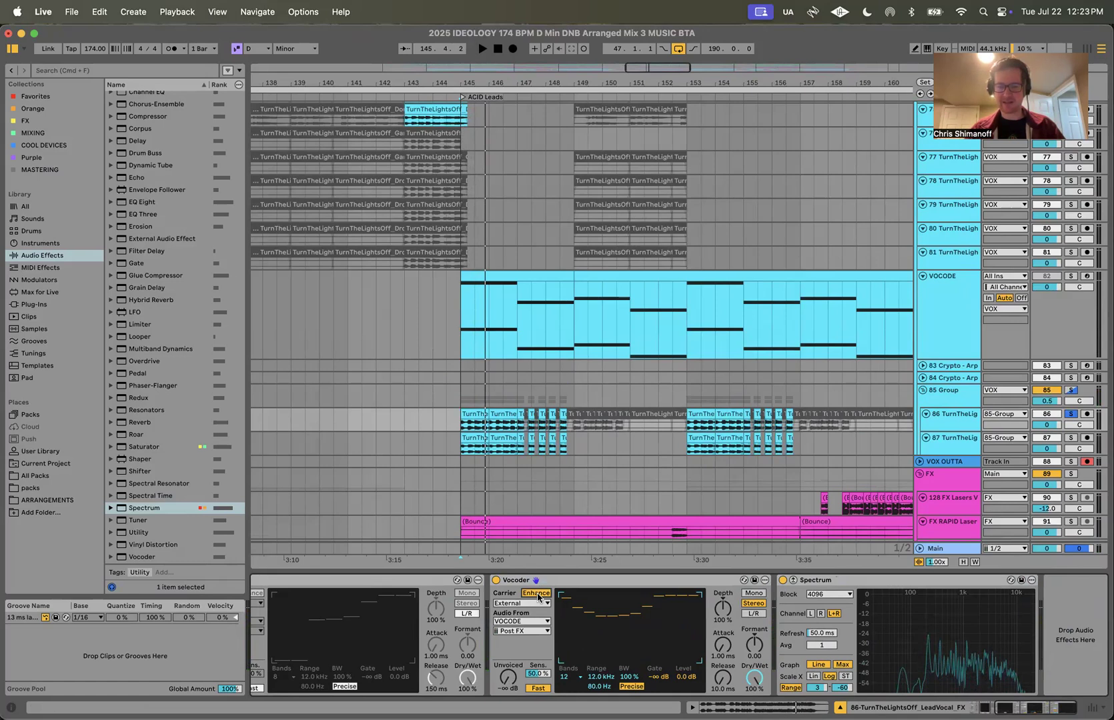
Step: Raise the second Vocoder's unvoiced Sens. to 100 % and Unvoiced level to 0.0 dB while replaying the vocal
key("space")
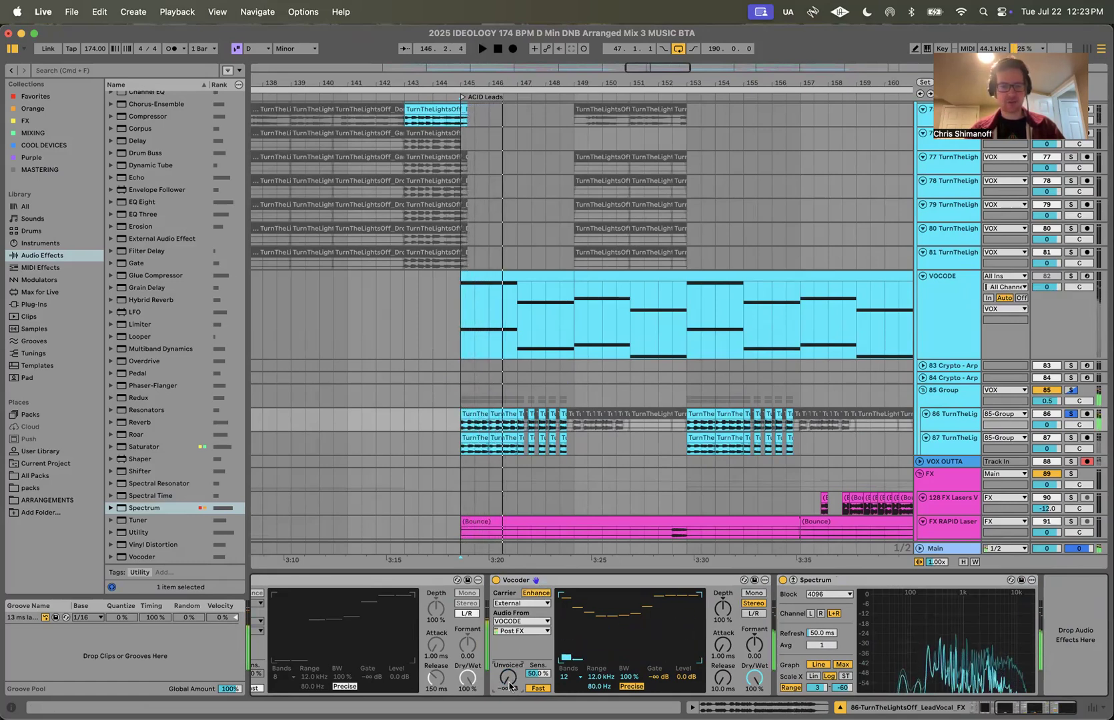
key("space")
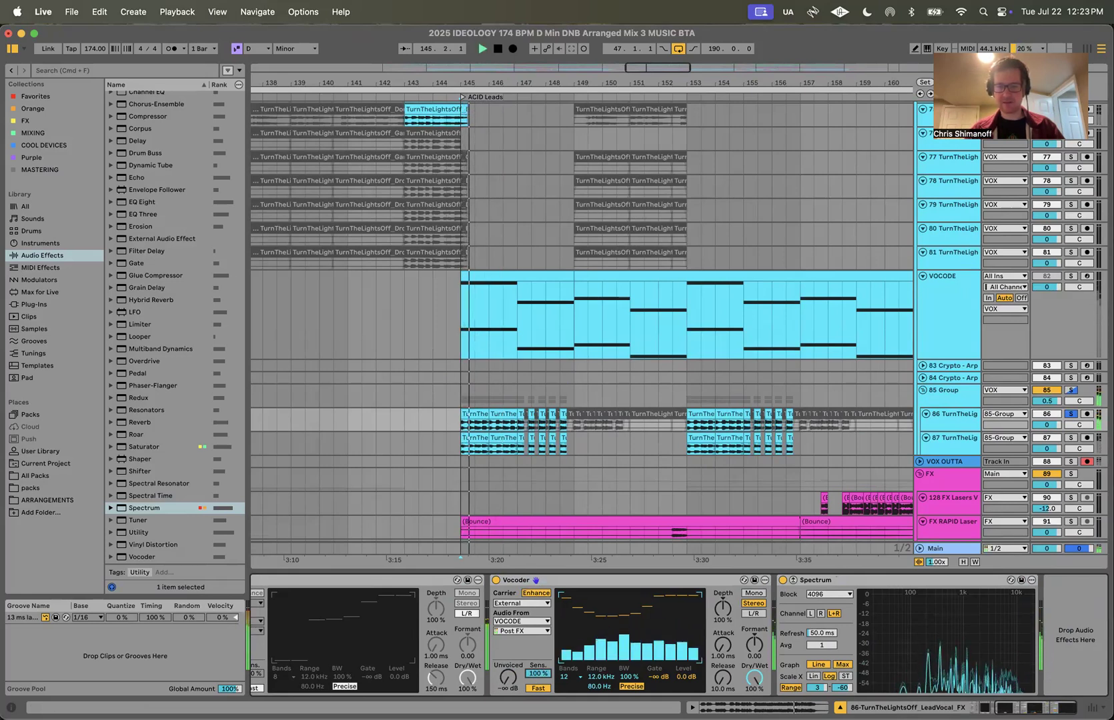
left_click_drag(538, 674, 533, 646)
key("space")
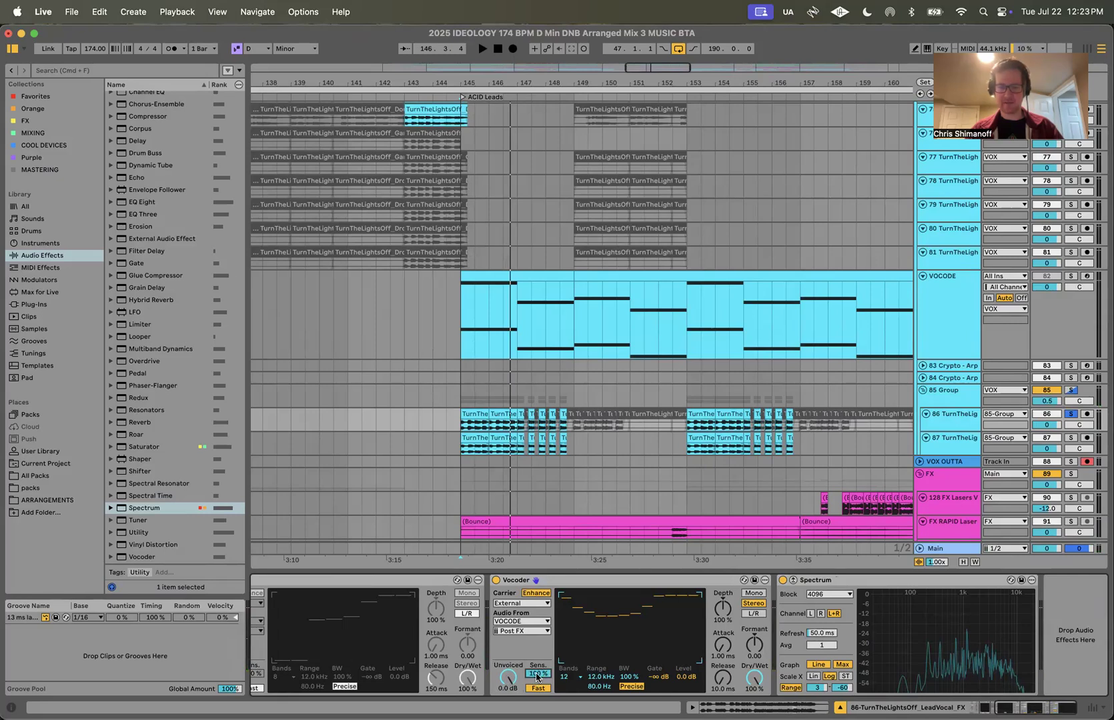
Step: Replay the vocal, switch the second Vocoder's unvoiced detection to Slow, and lower Sens. to 59.4 %
key("space")
left_click_drag(538, 673, 538, 641)
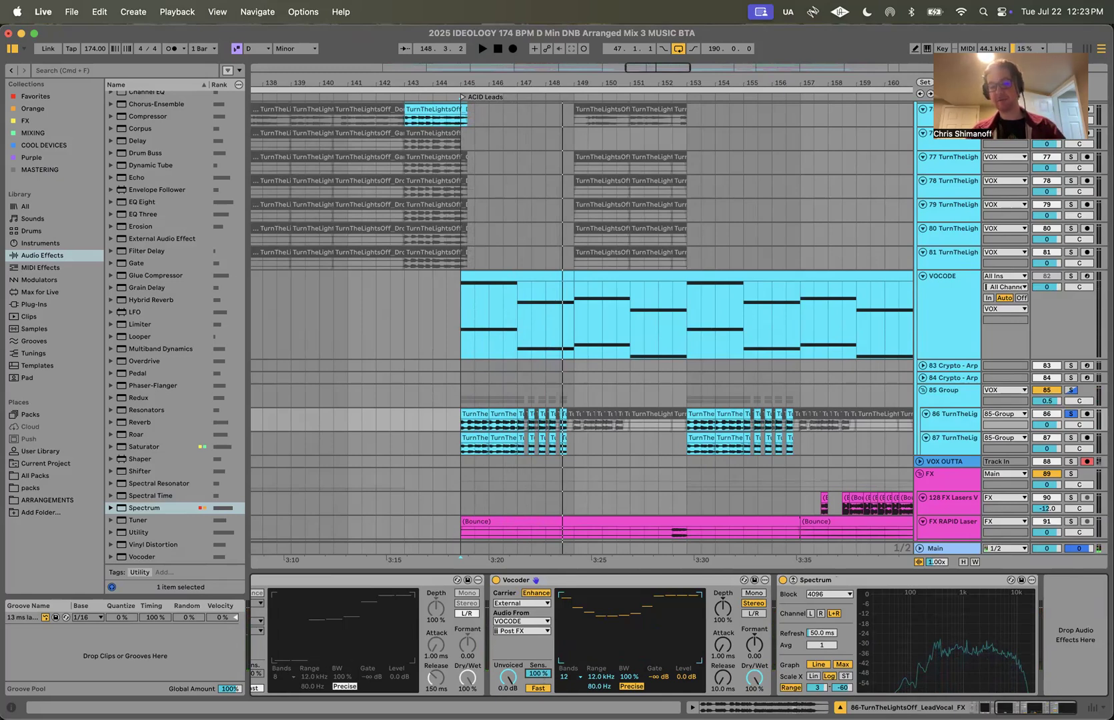
key("space")
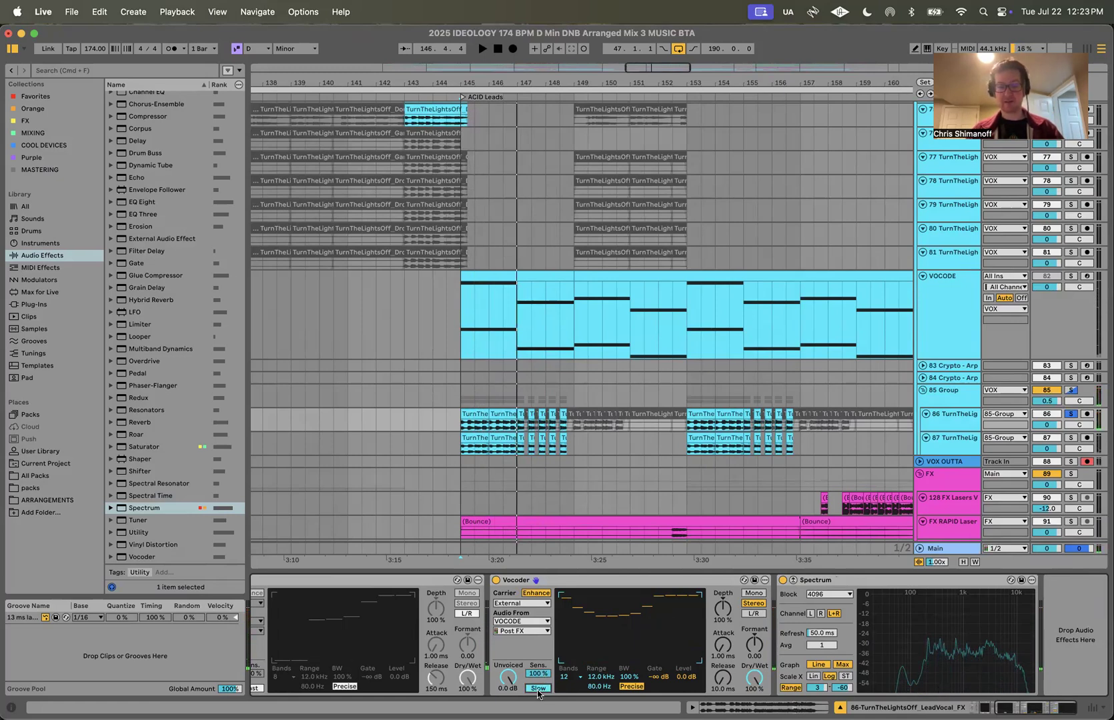
key("space")
left_click_drag(538, 673, 537, 700)
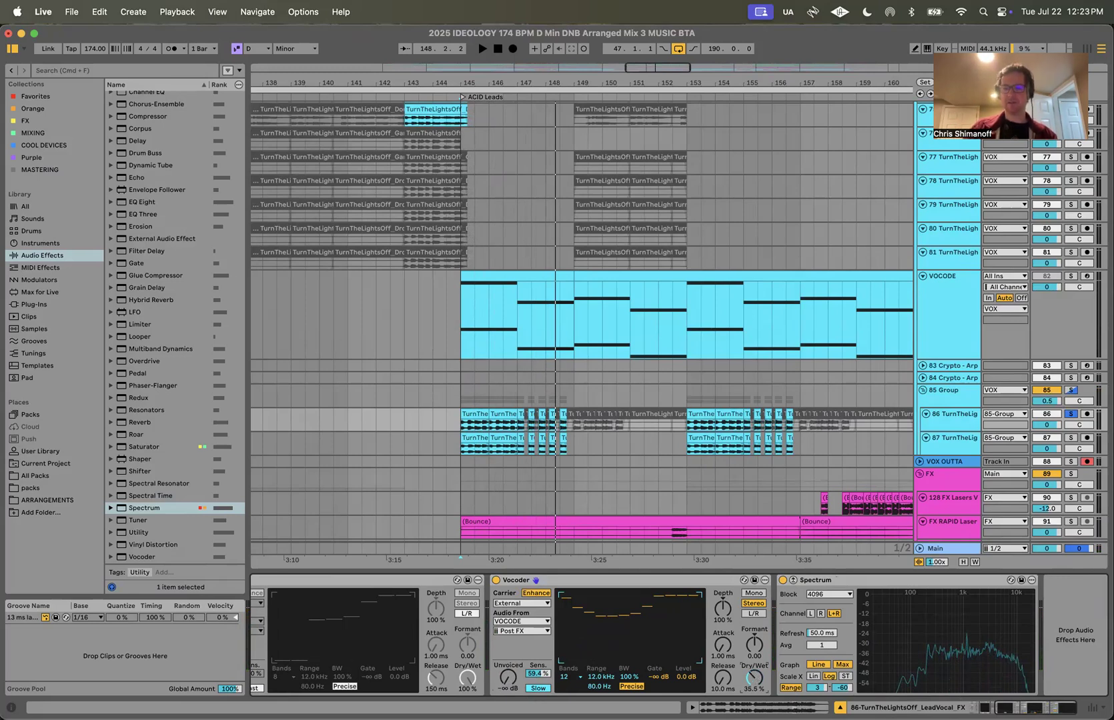
Step: Reduce the second Vocoder to 8 bands and raise its three highest bands to full level while replaying the vocal
key("space")
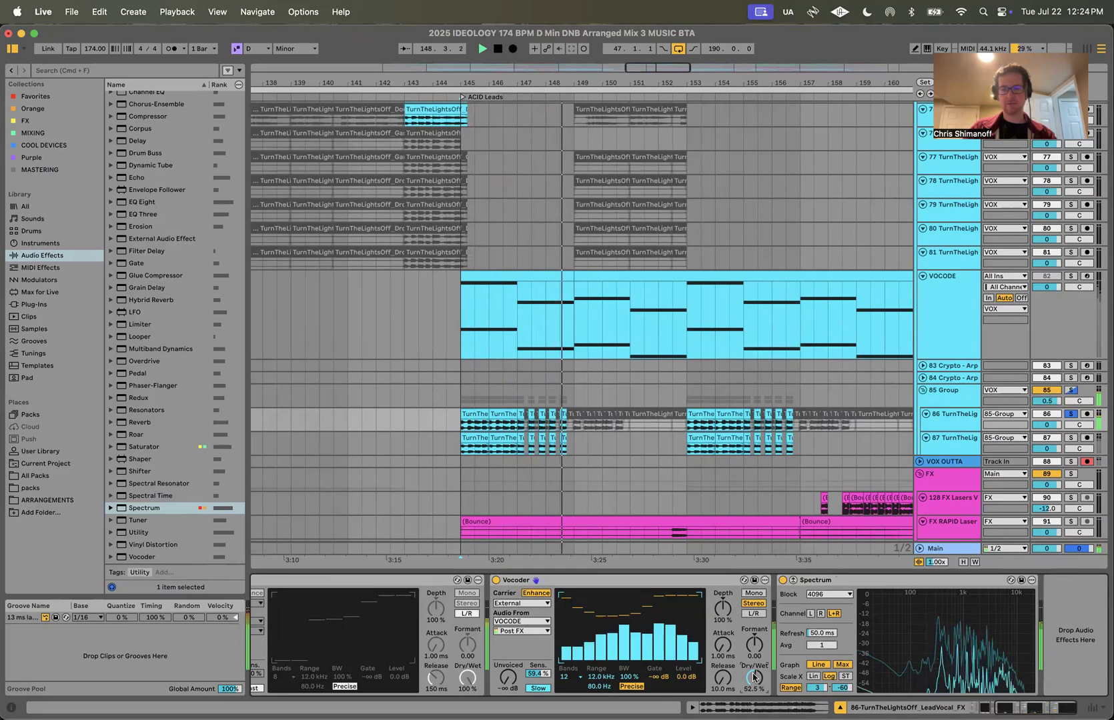
left_click(564, 676)
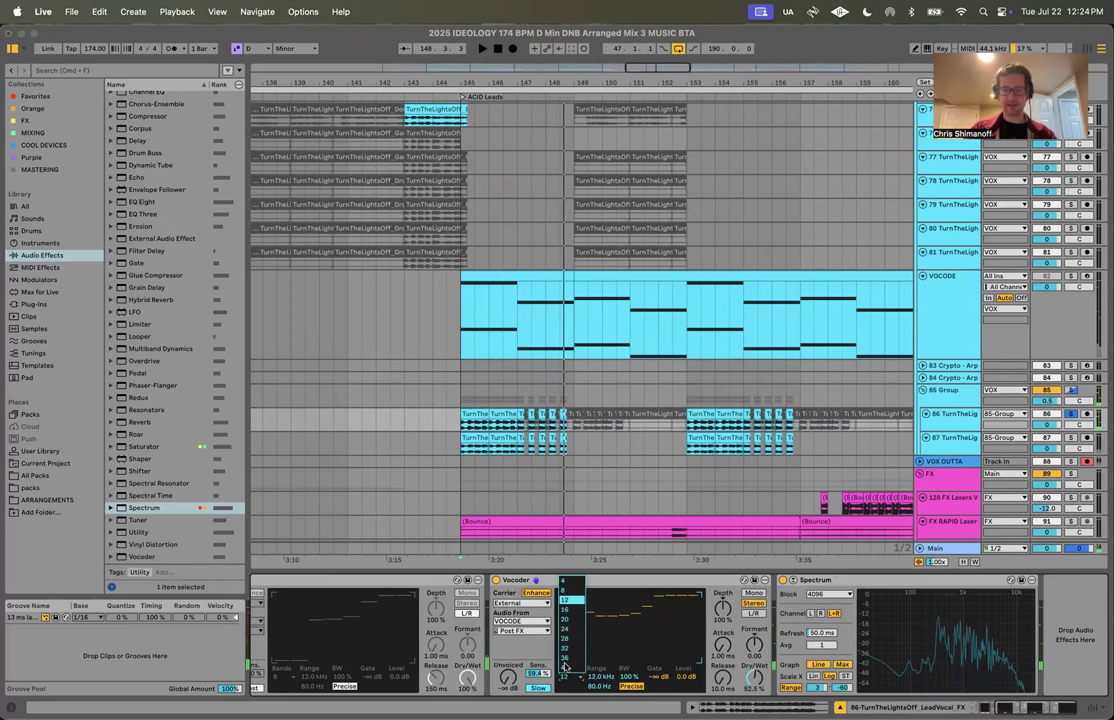
left_click(572, 591)
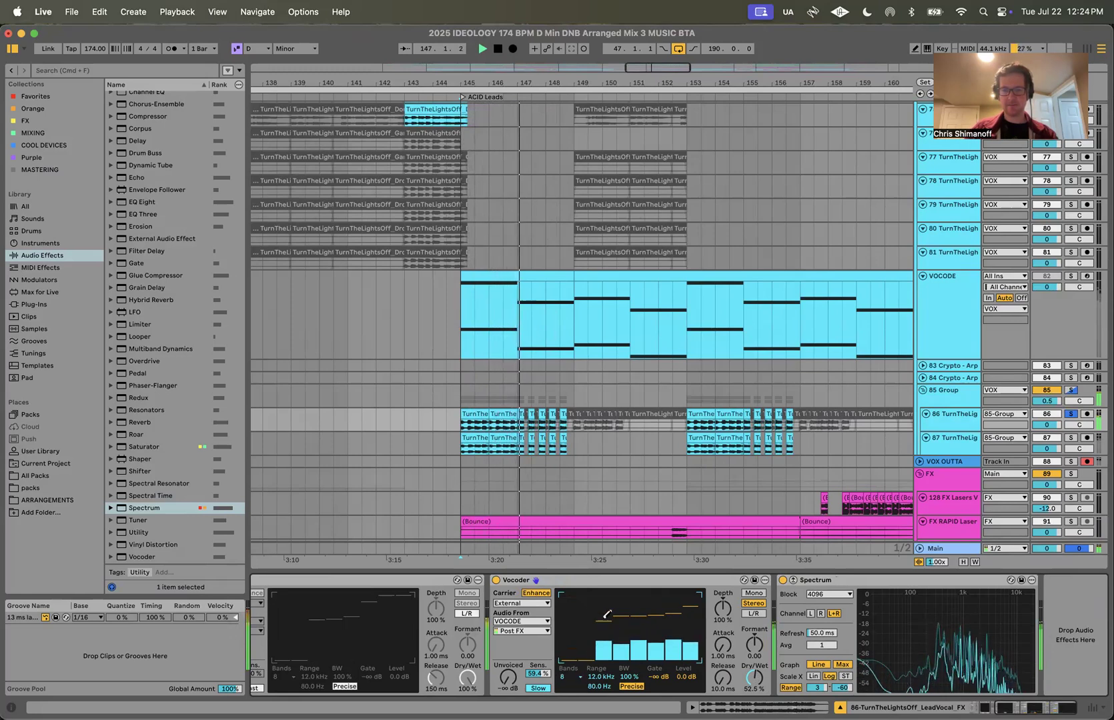
left_click_drag(692, 600, 661, 584)
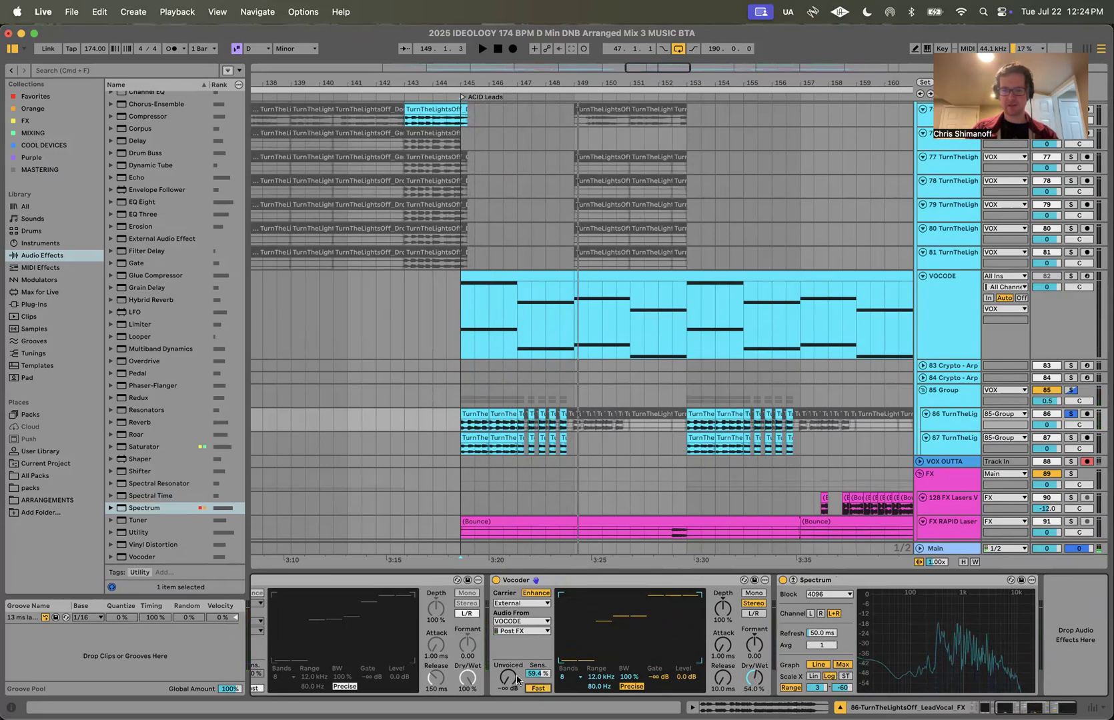
Step: Lower the second Vocoder's unvoiced Sens. to 0.00 % and lengthen its Release to 399 ms while replaying the vocal
key("space")
left_click_drag(537, 675, 539, 697)
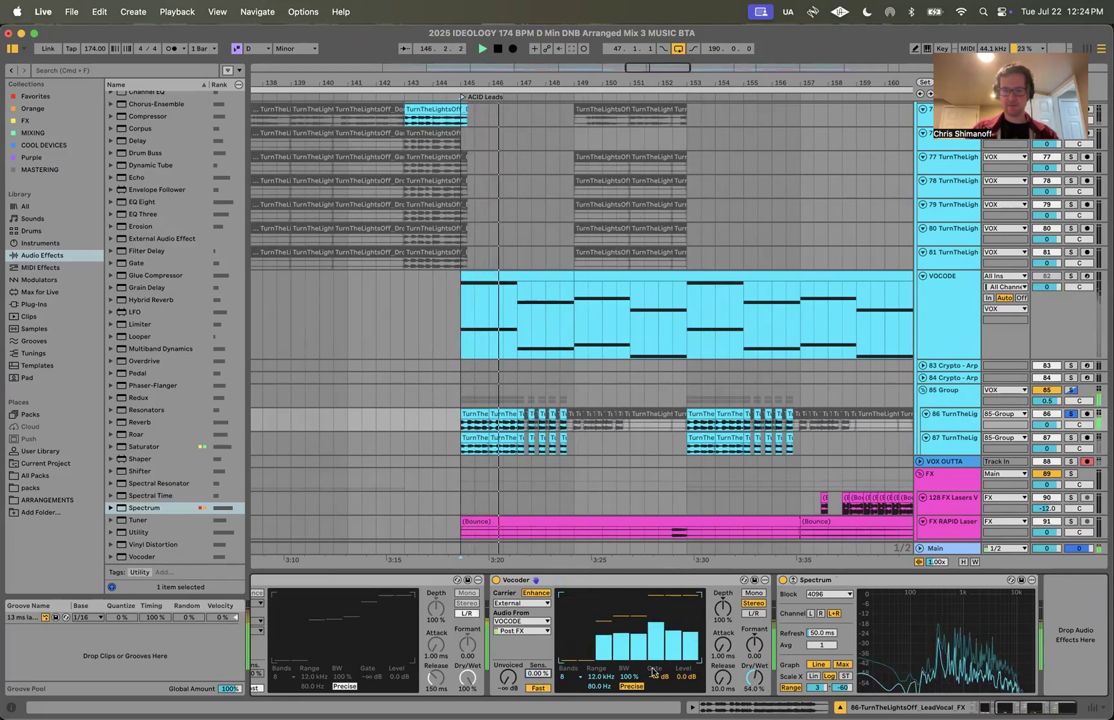
left_click_drag(722, 679, 722, 636)
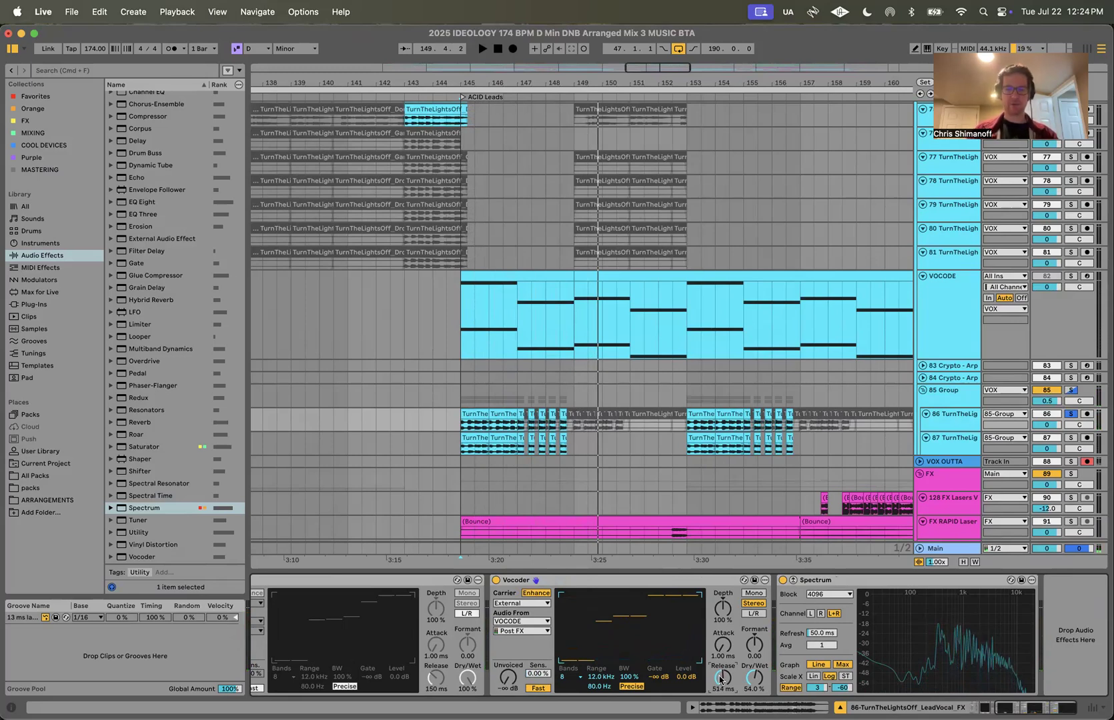
key("space")
left_click_drag(720, 680, 719, 684)
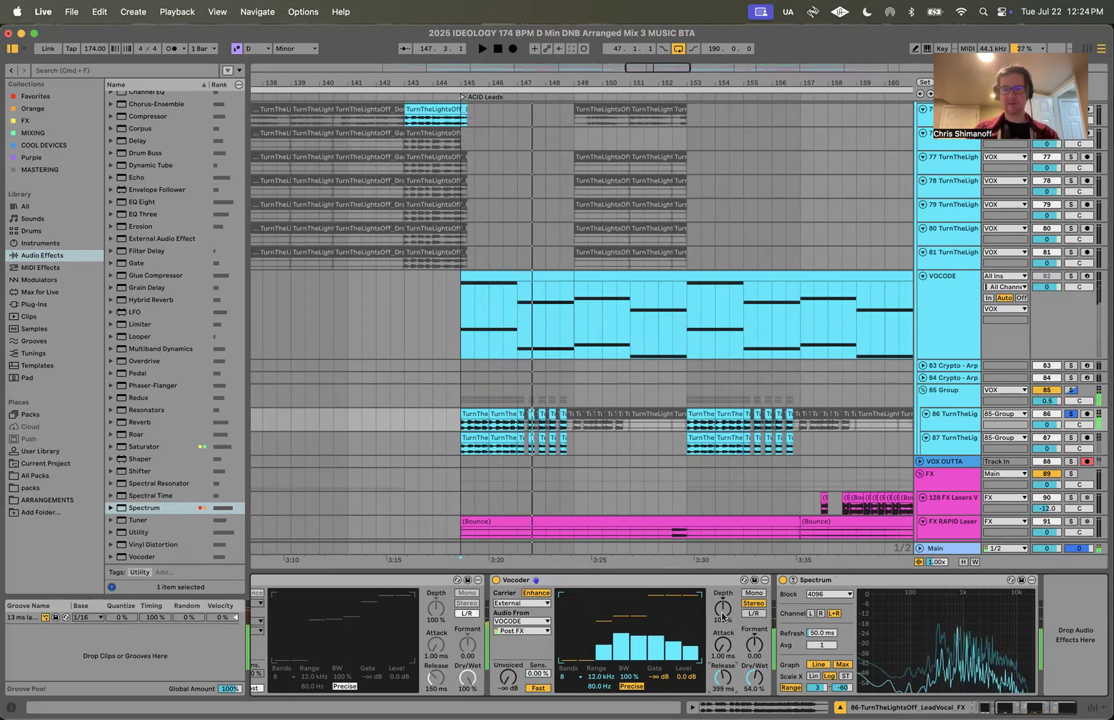
Step: Raise the second Vocoder's Depth to 194 % while replaying the vocal from bar 145
left_click_drag(722, 617, 722, 613)
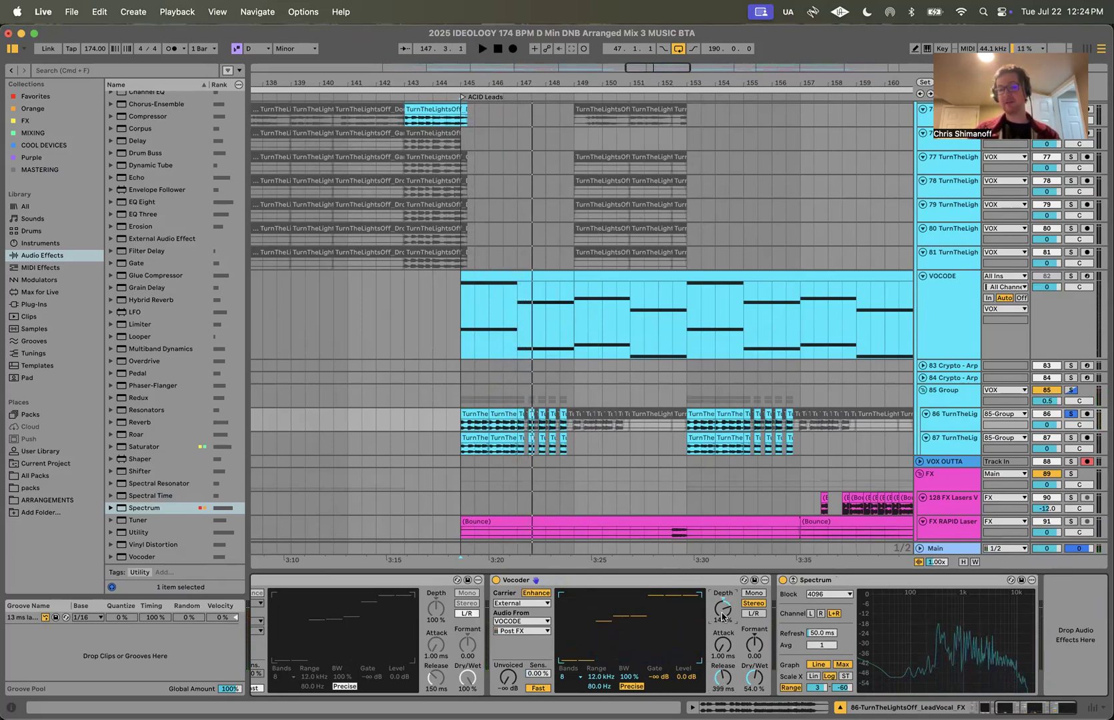
key("space")
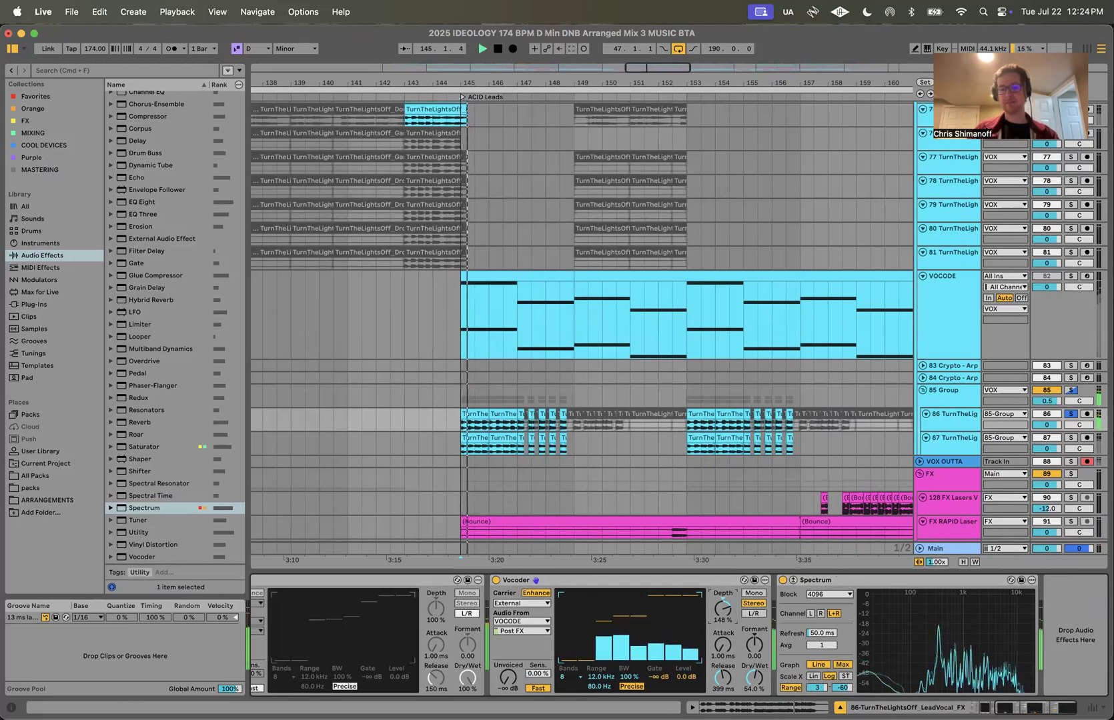
left_click_drag(722, 610, 722, 580)
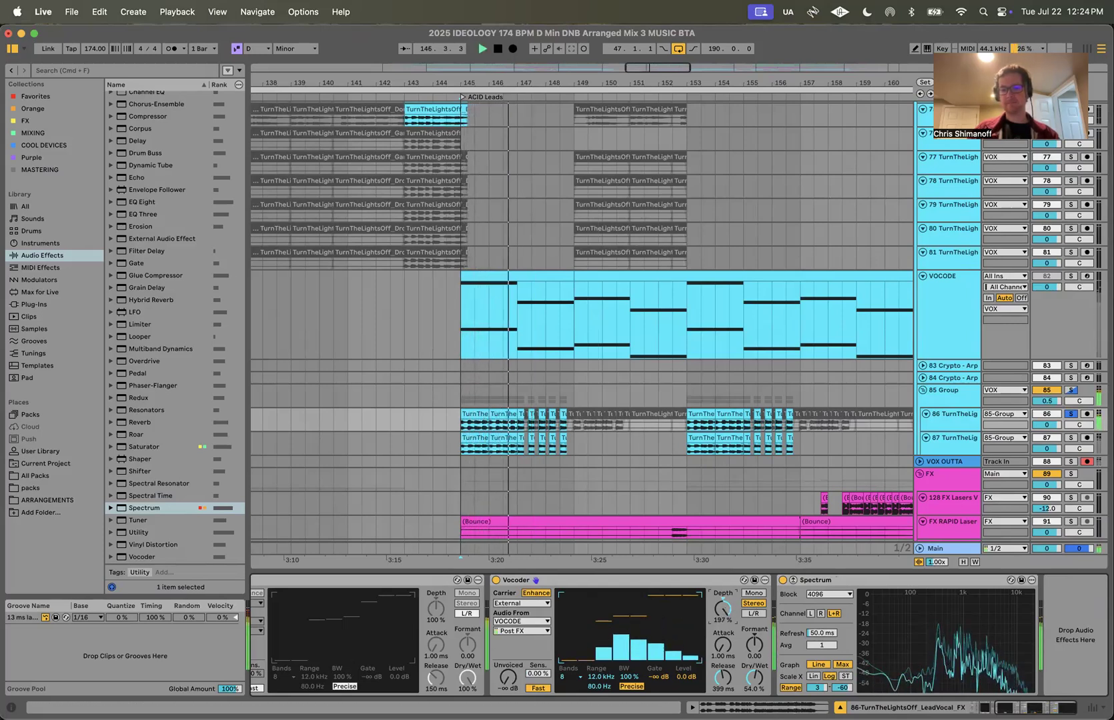
Step: Lower the second Vocoder's Dry/Wet to 35.0 %, replay the vocal to check the blend, and select the device
left_click_drag(754, 678, 754, 690)
key("space")
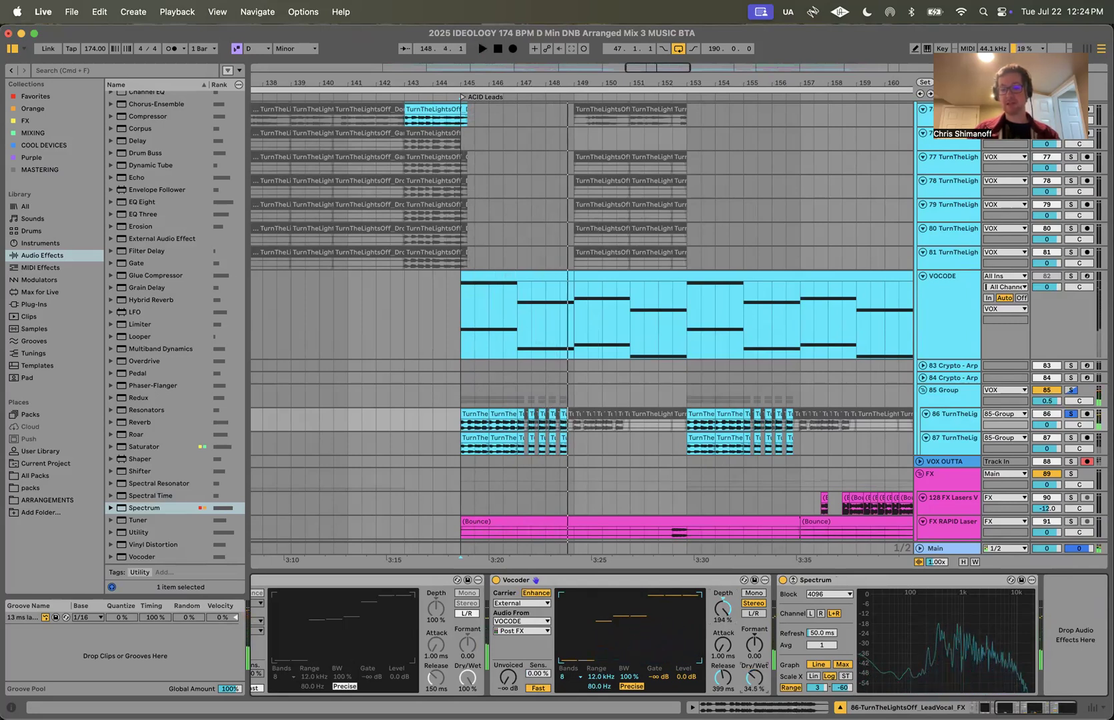
key("space")
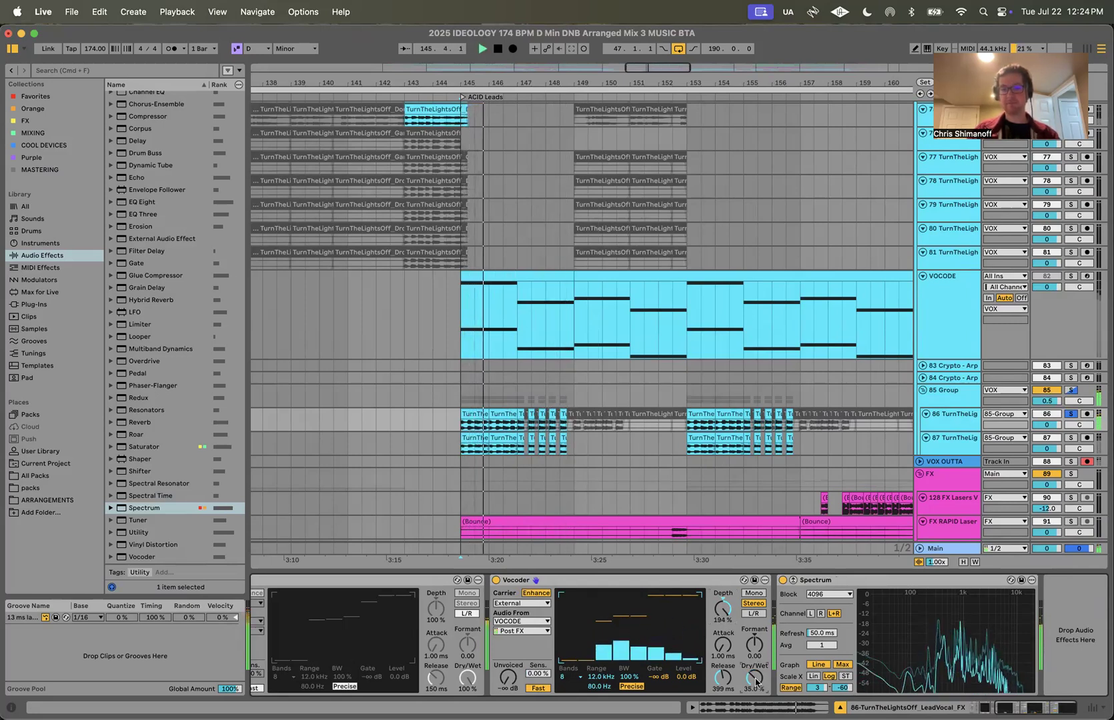
key("space")
left_click(597, 578)
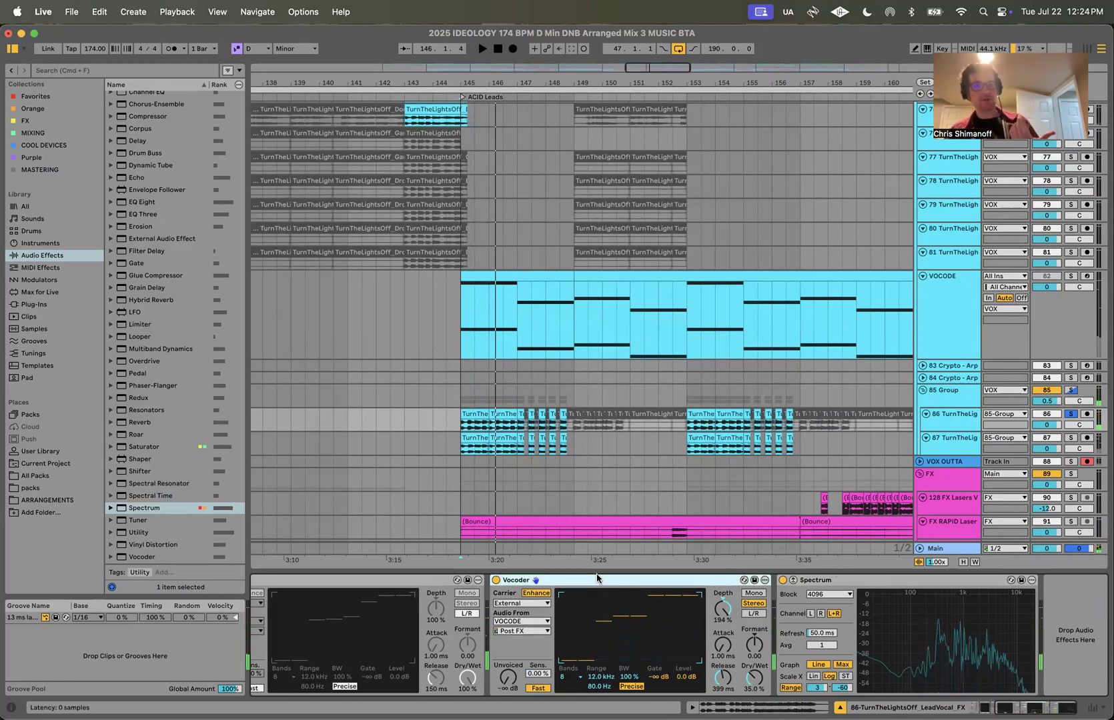